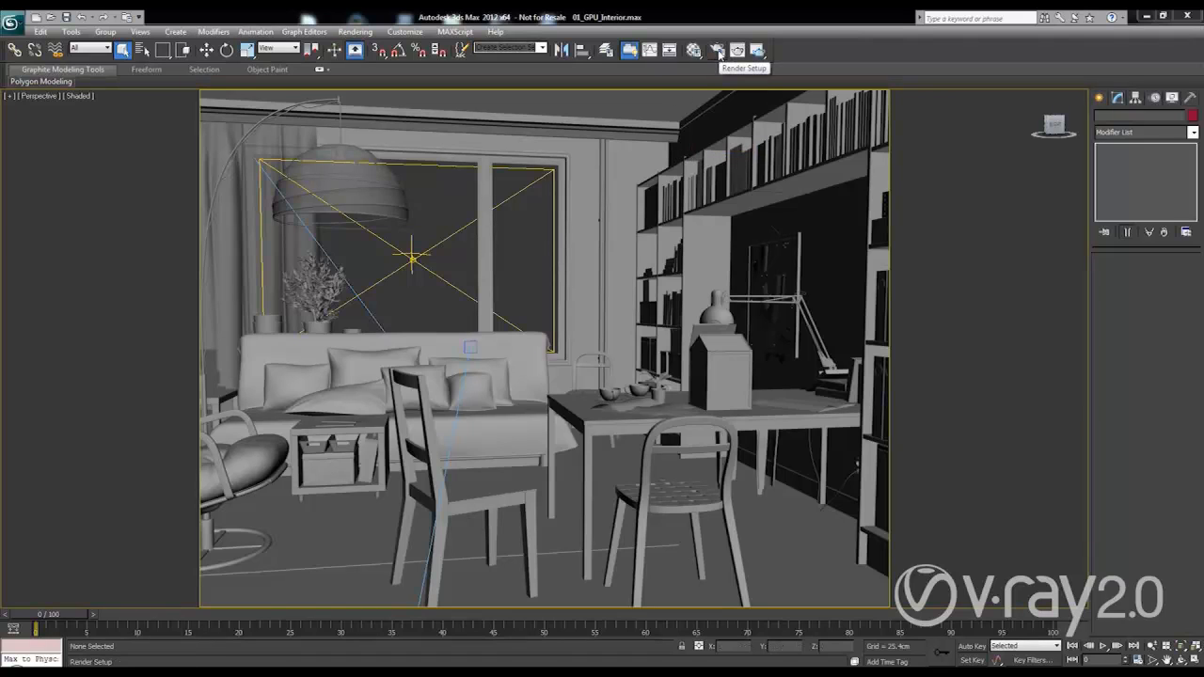
- Start an ActiveShade render of the interior's Perspective view from the V-Ray RT render settings, and close those settings
left_click(720, 53)
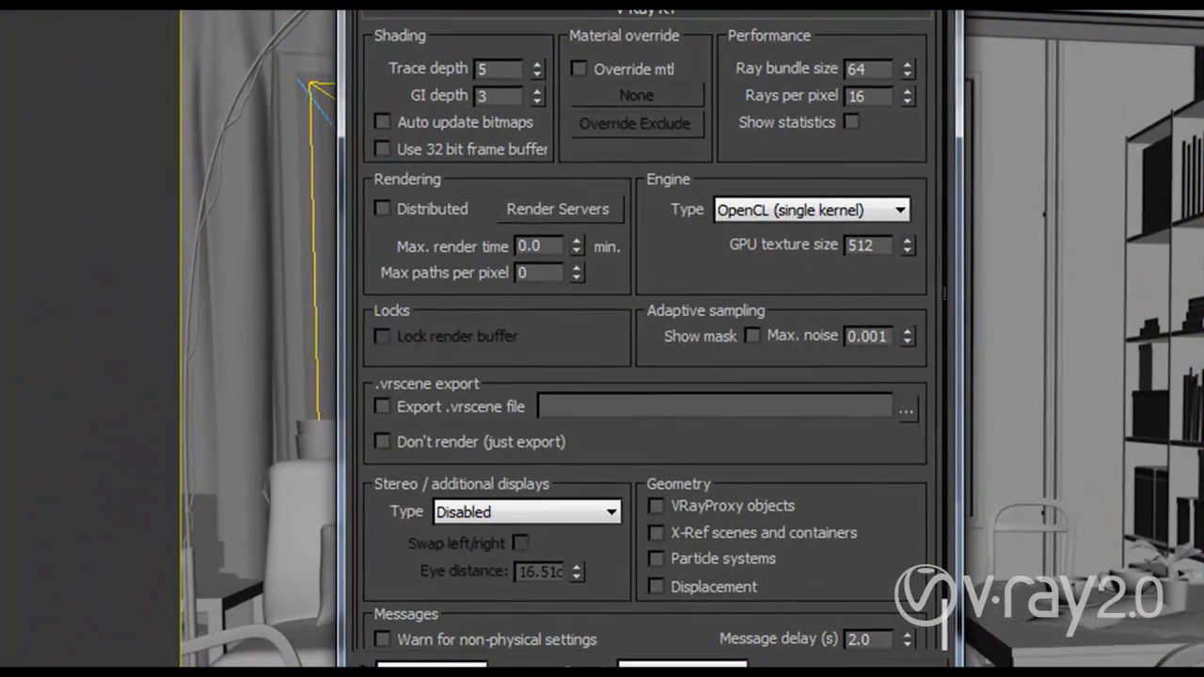
left_click_drag(597, 0, 662, 35)
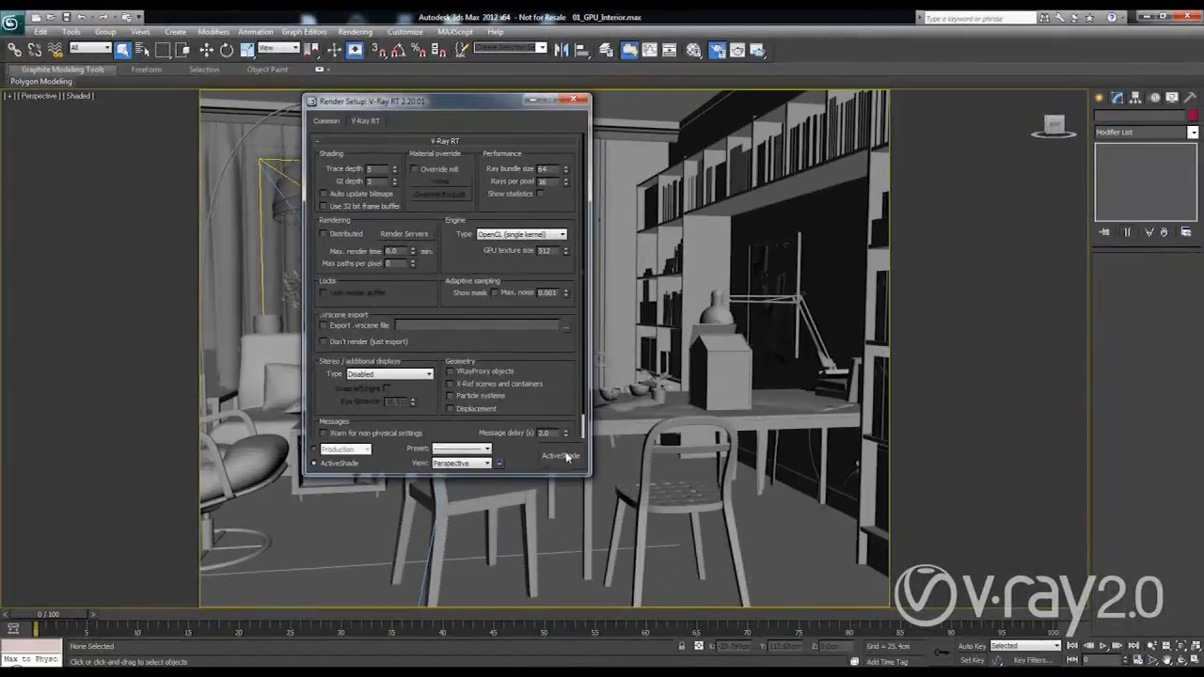
left_click(568, 456)
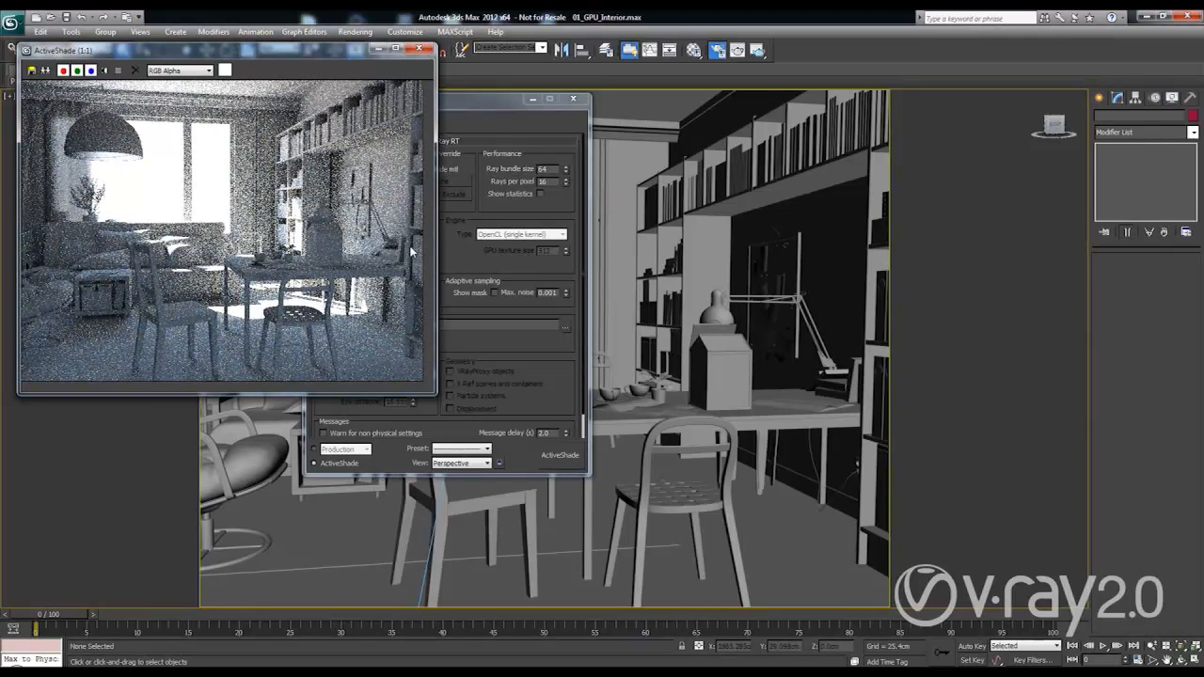
left_click(573, 98)
left_click_drag(285, 51, 515, 133)
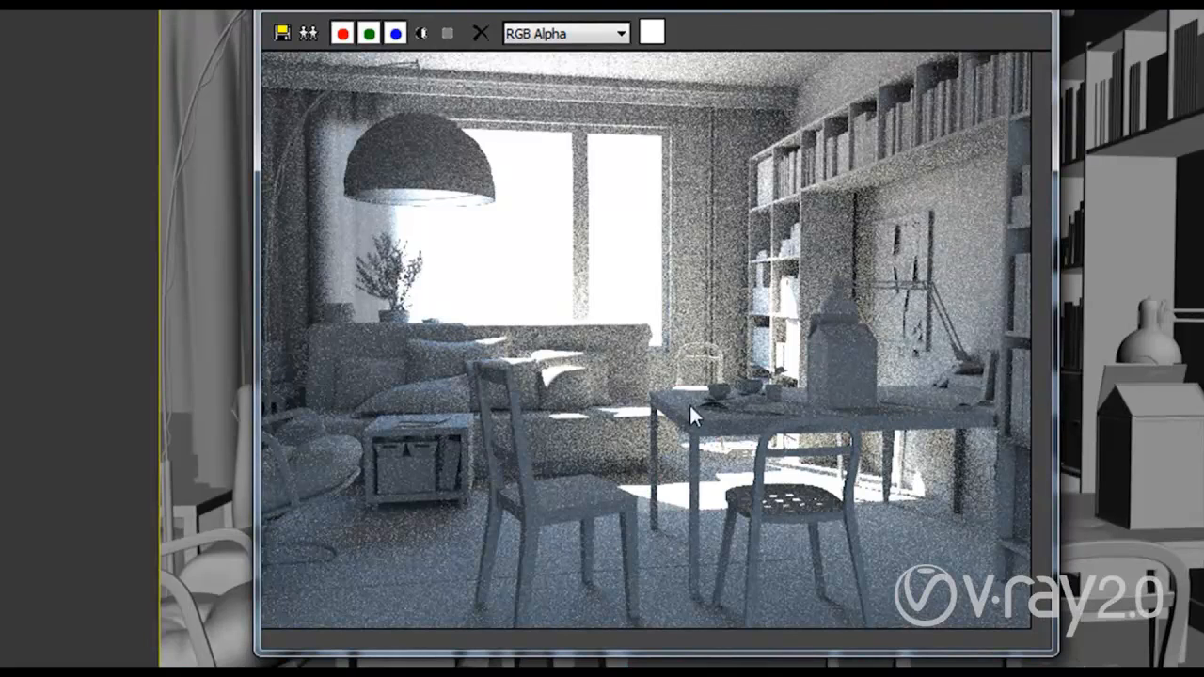
- Enable Draw Region in the ActiveShade render and draw successive render regions around the table, the front chair and the tabletop area
right_click(717, 355)
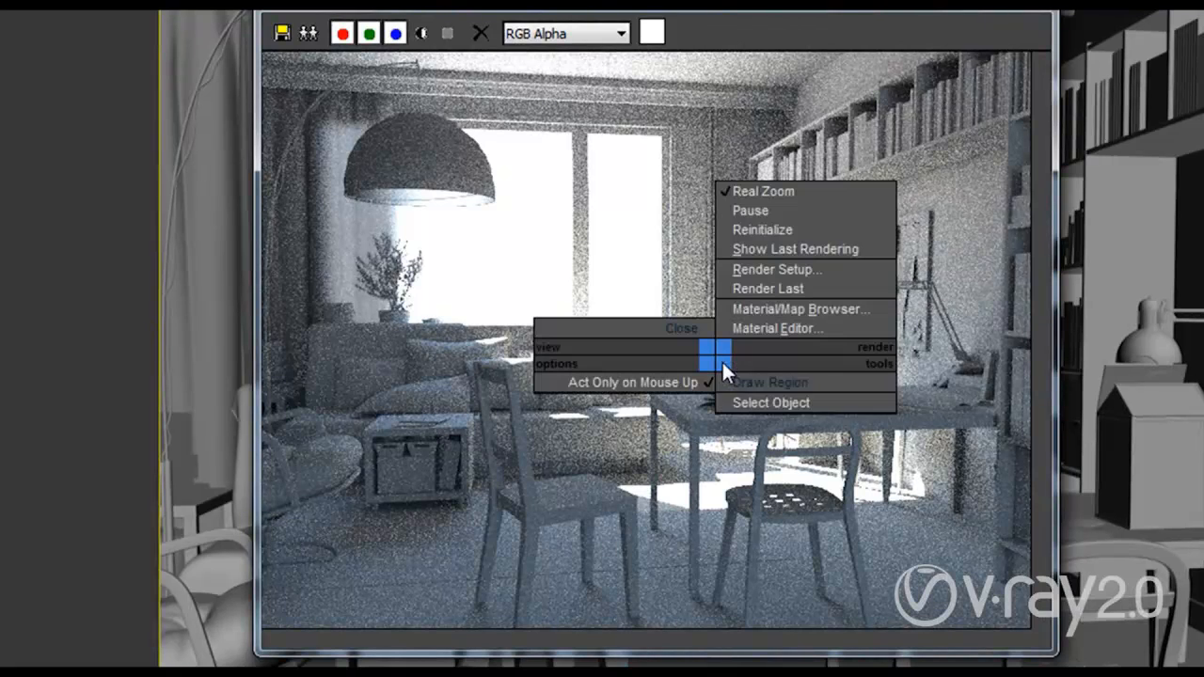
left_click(769, 380)
left_click_drag(644, 312, 960, 637)
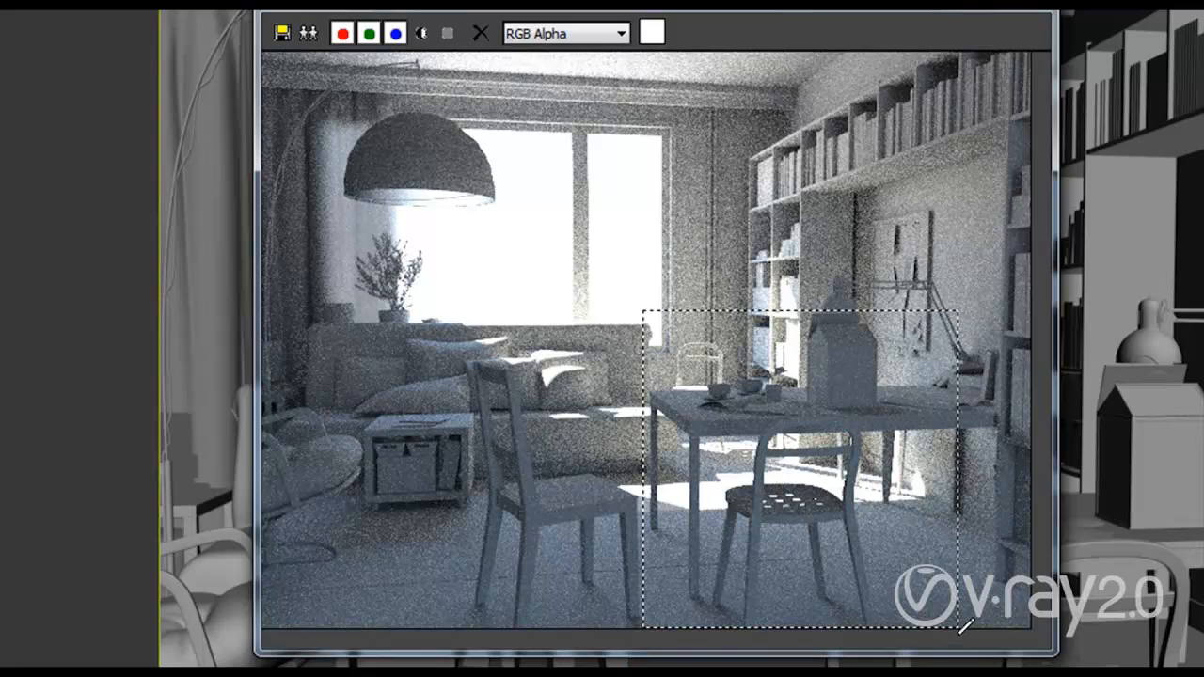
mouse_move(700, 396)
left_mouse_down()
mouse_move(713, 621)
mouse_move(921, 627)
left_mouse_up()
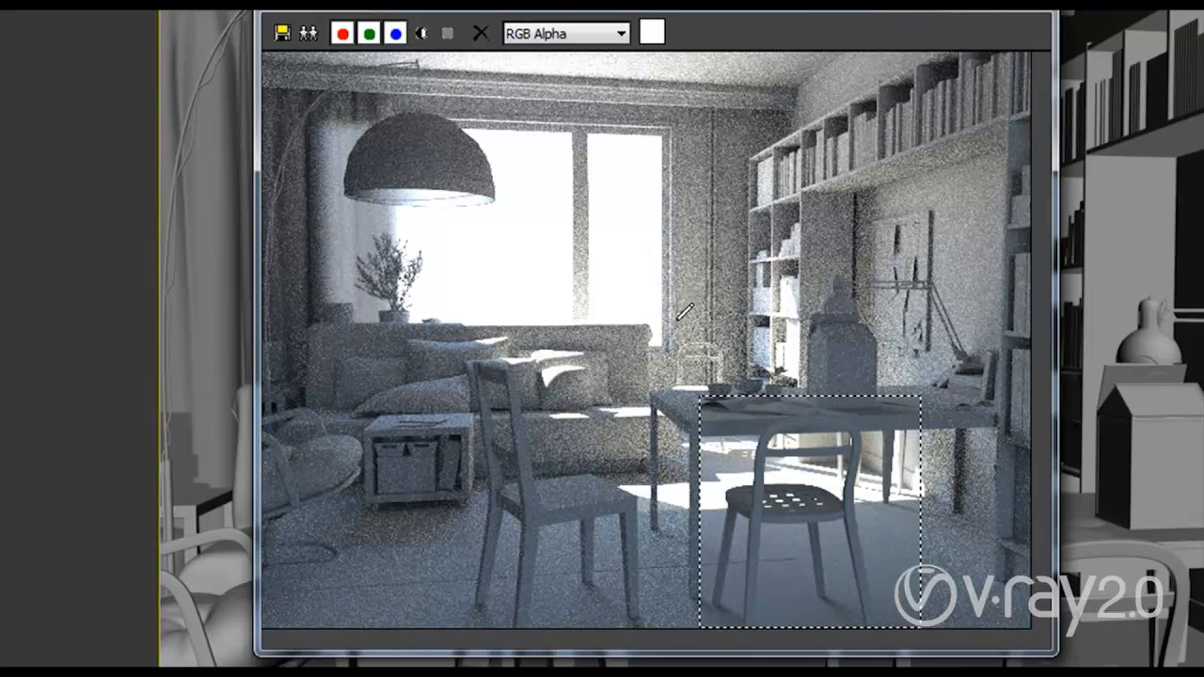
left_click_drag(649, 268, 927, 481)
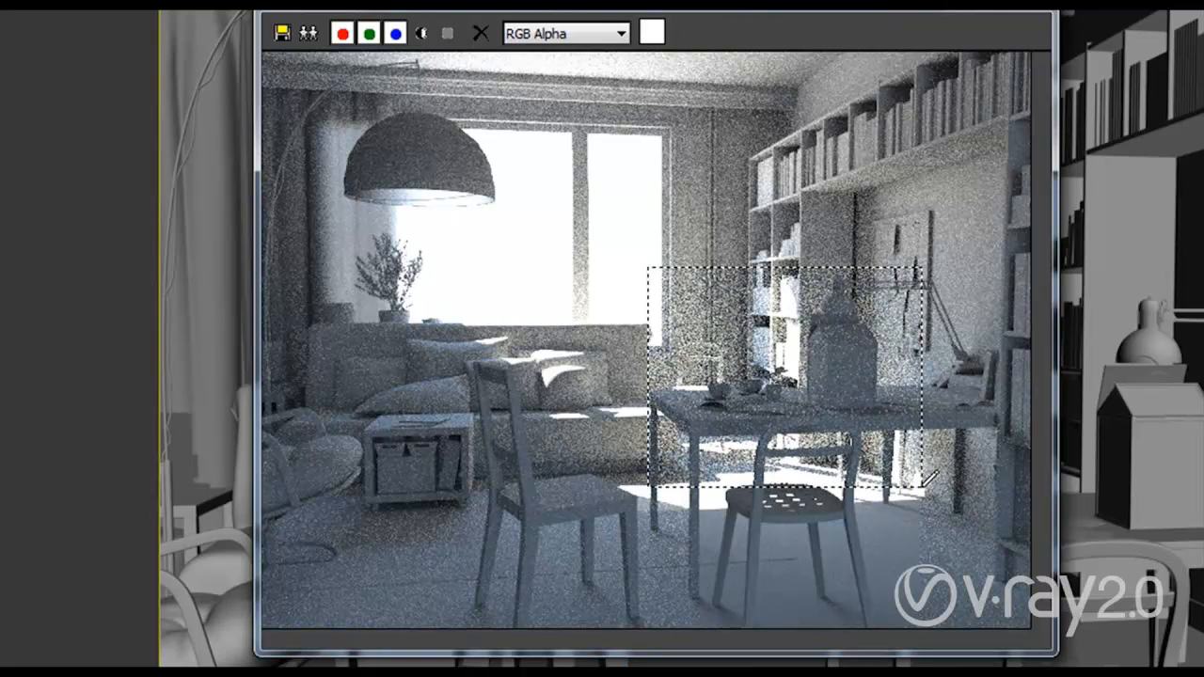
left_click_drag(613, 252, 901, 482)
- Zoom the render region in on the cups on the table to inspect them at Real Zoom
right_click(735, 380)
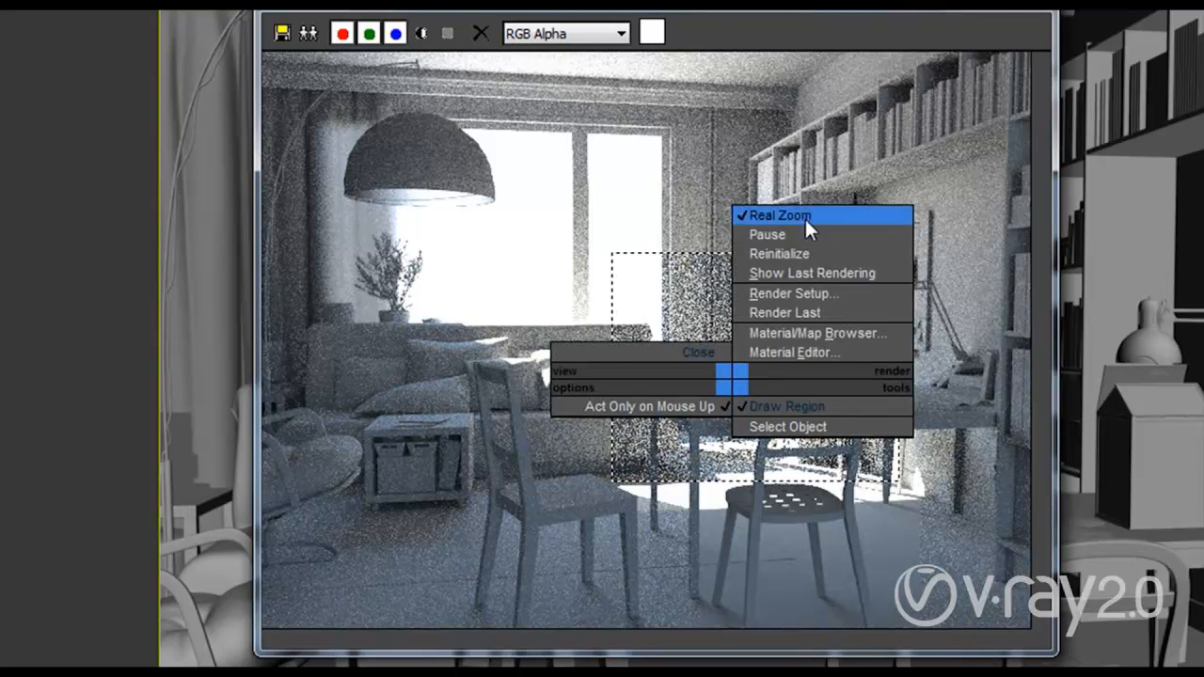
left_click(774, 215)
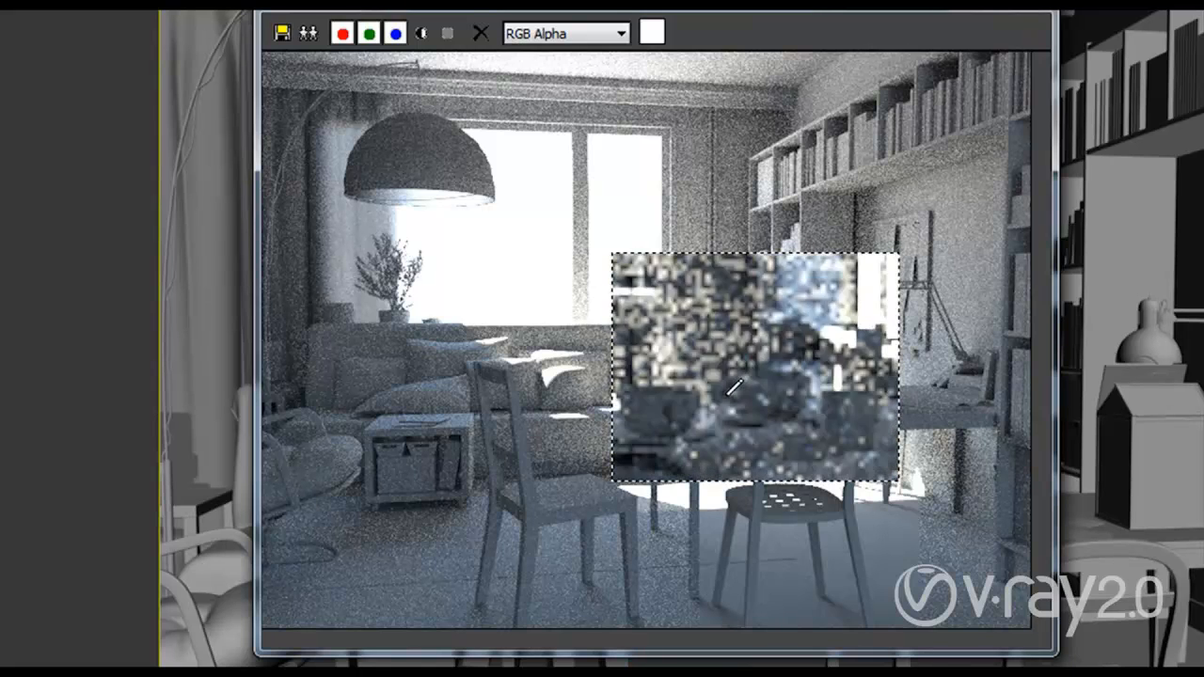
middle_click_drag(795, 337, 751, 355)
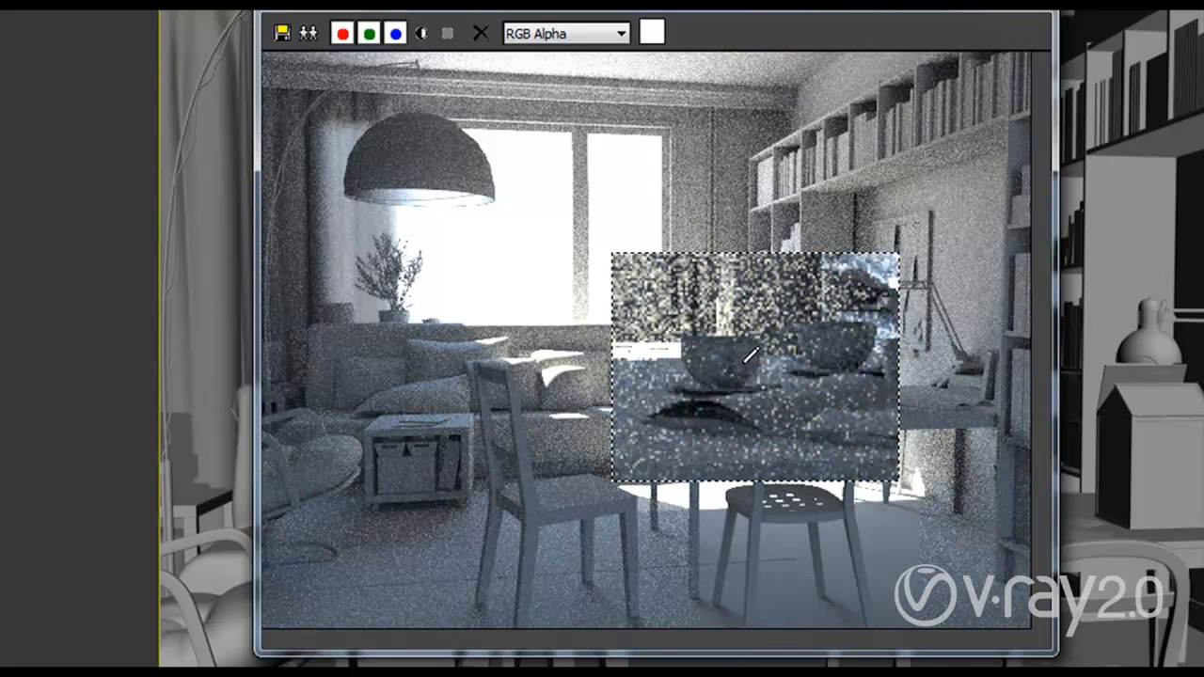
scroll(751, 355, "up", 1)
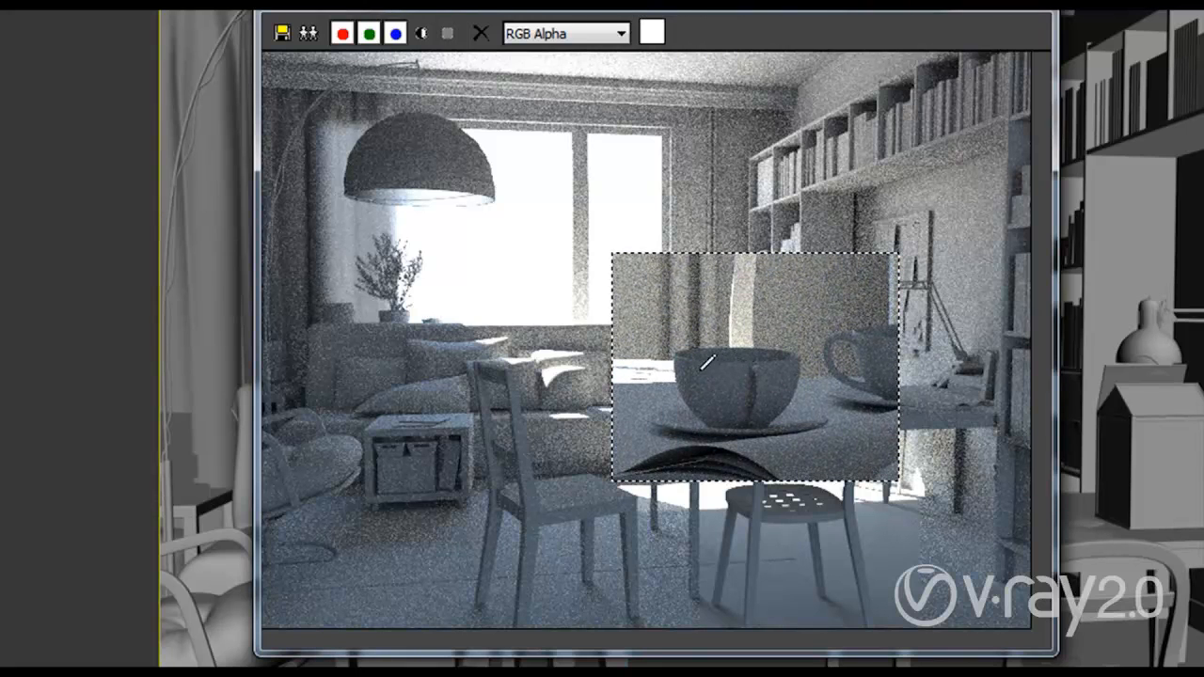
- Move the ActiveShade window aside, clear its render region and close the interior render
left_click_drag(732, 15, 532, 13)
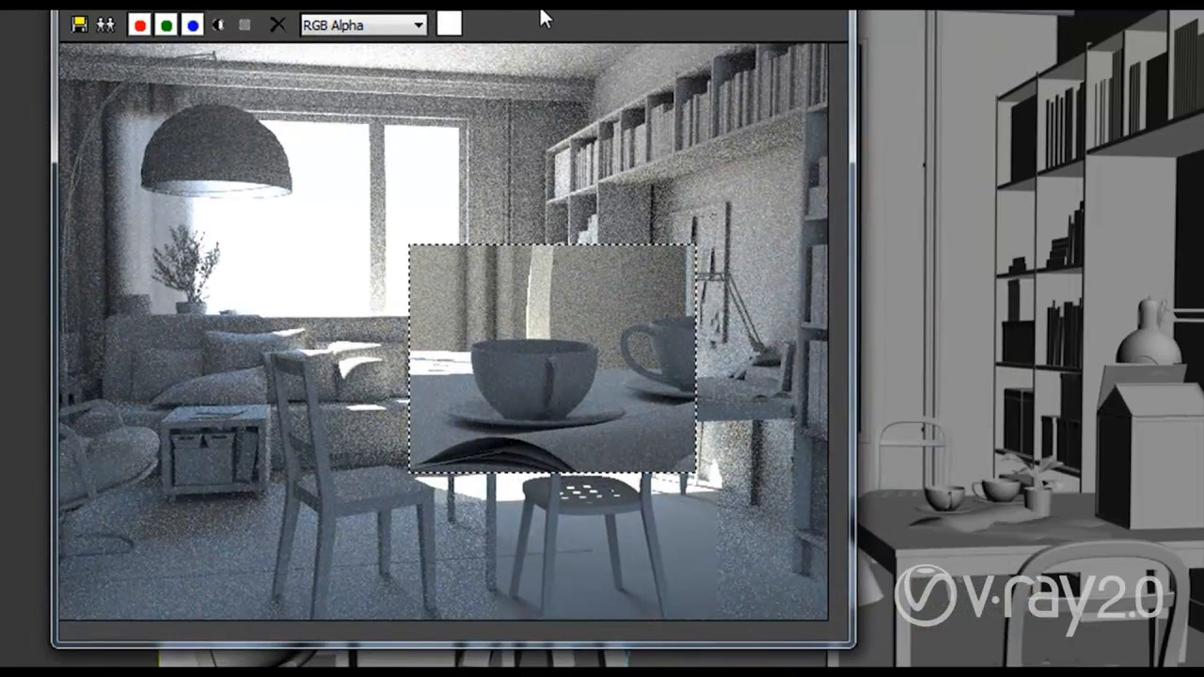
left_click_drag(540, 4, 386, 16)
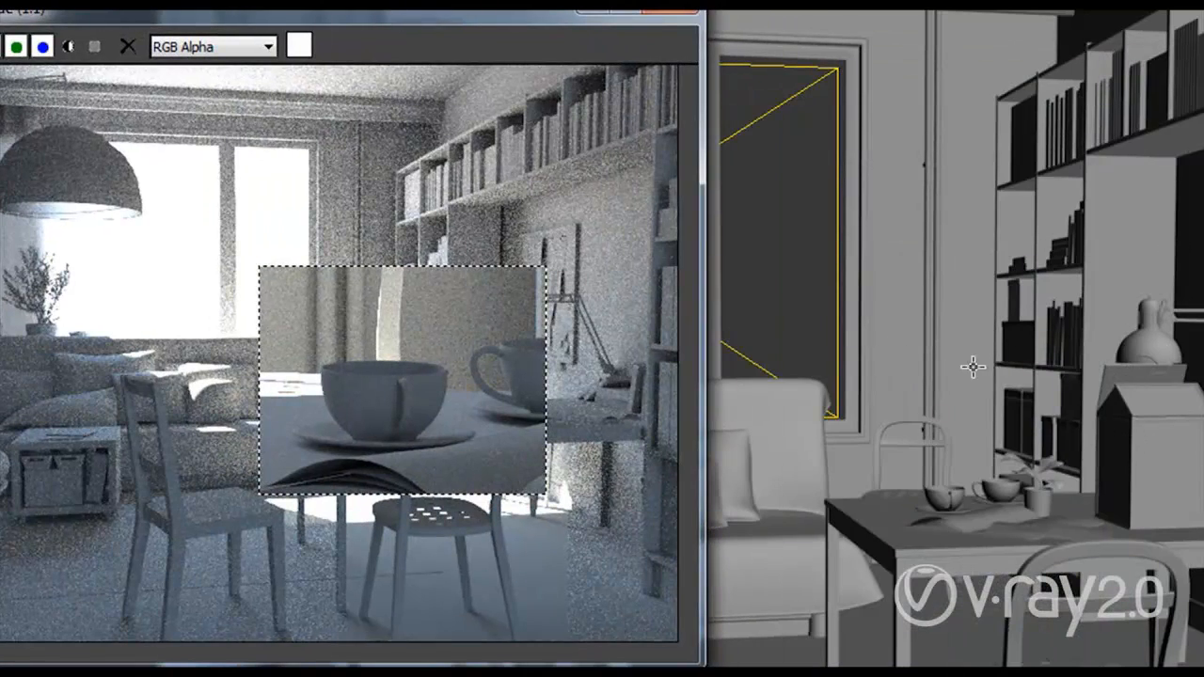
left_click(376, 240)
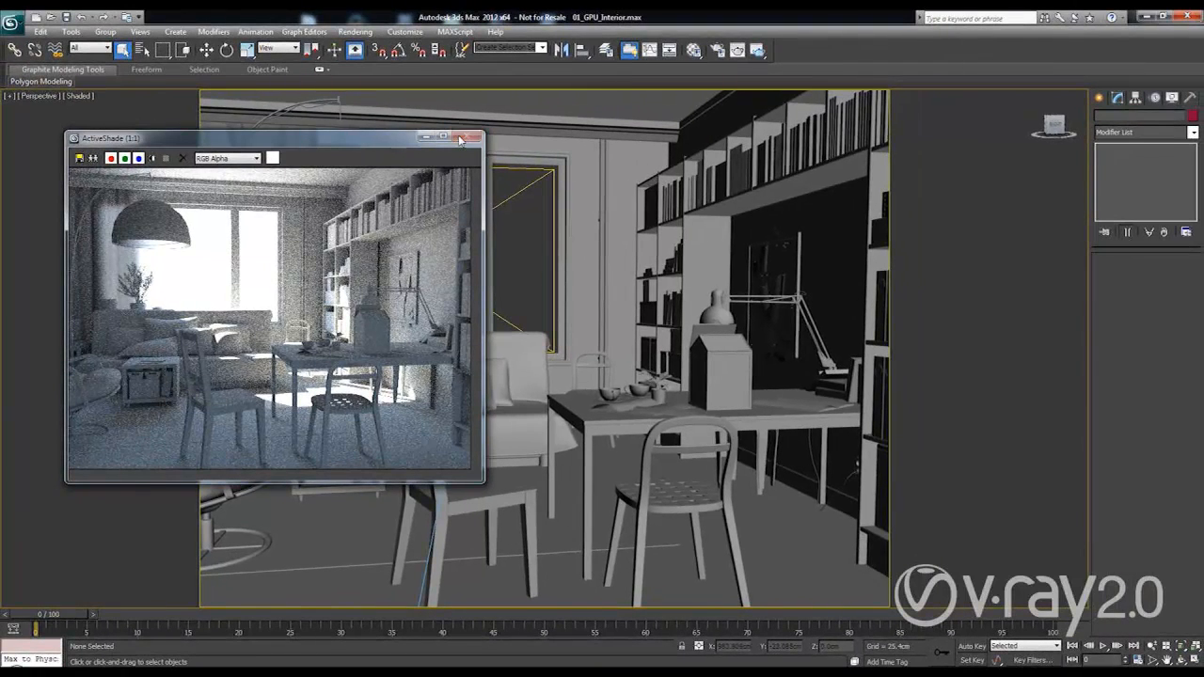
left_click(462, 139)
- Open the scene 02_GPU_Automotive.max, adopting the file's gamma and LUT settings
left_click(51, 16)
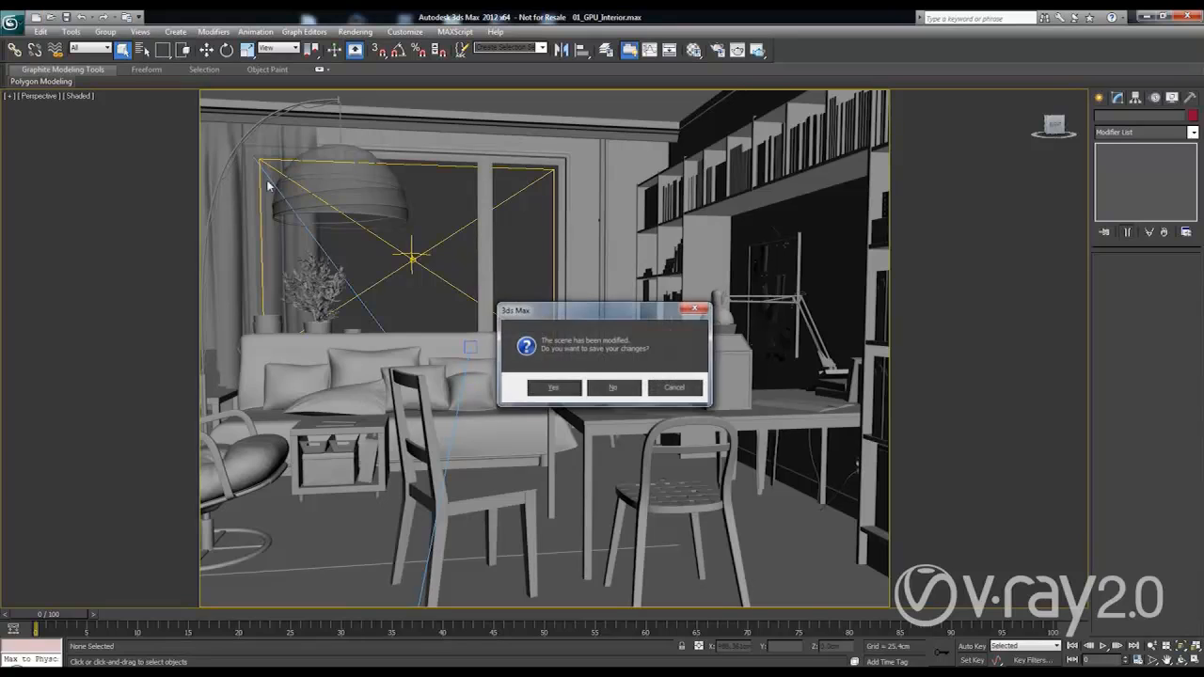
left_click(578, 379)
double_click(108, 141)
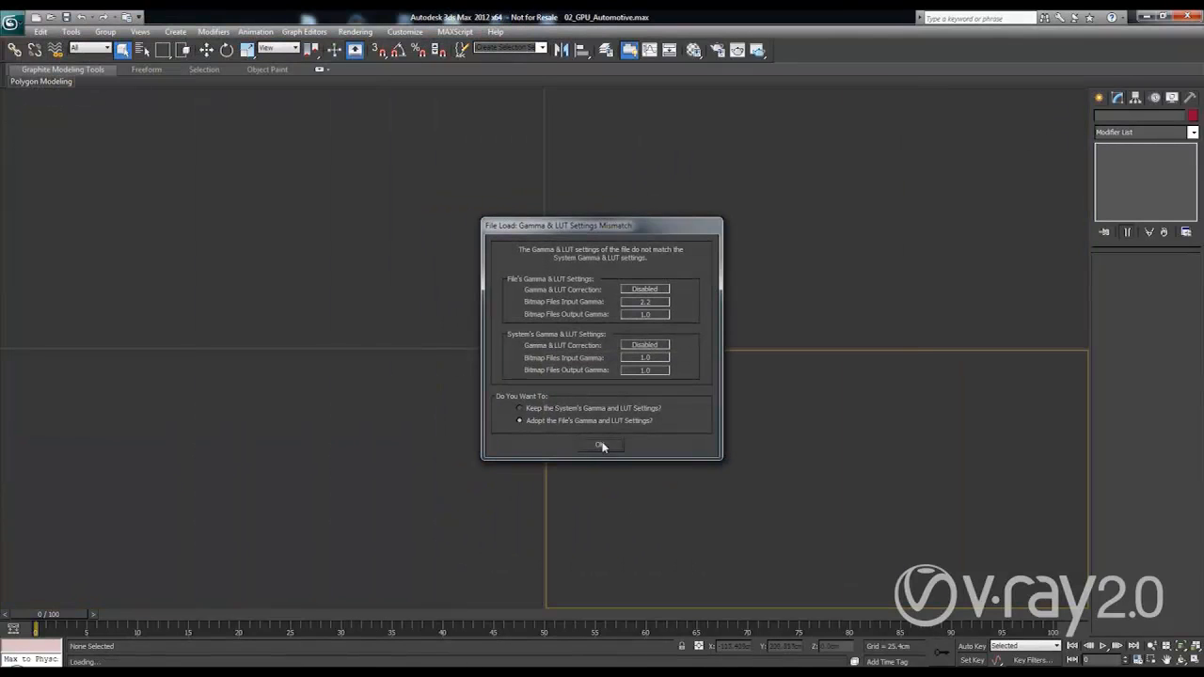
left_click(602, 444)
left_click(602, 402)
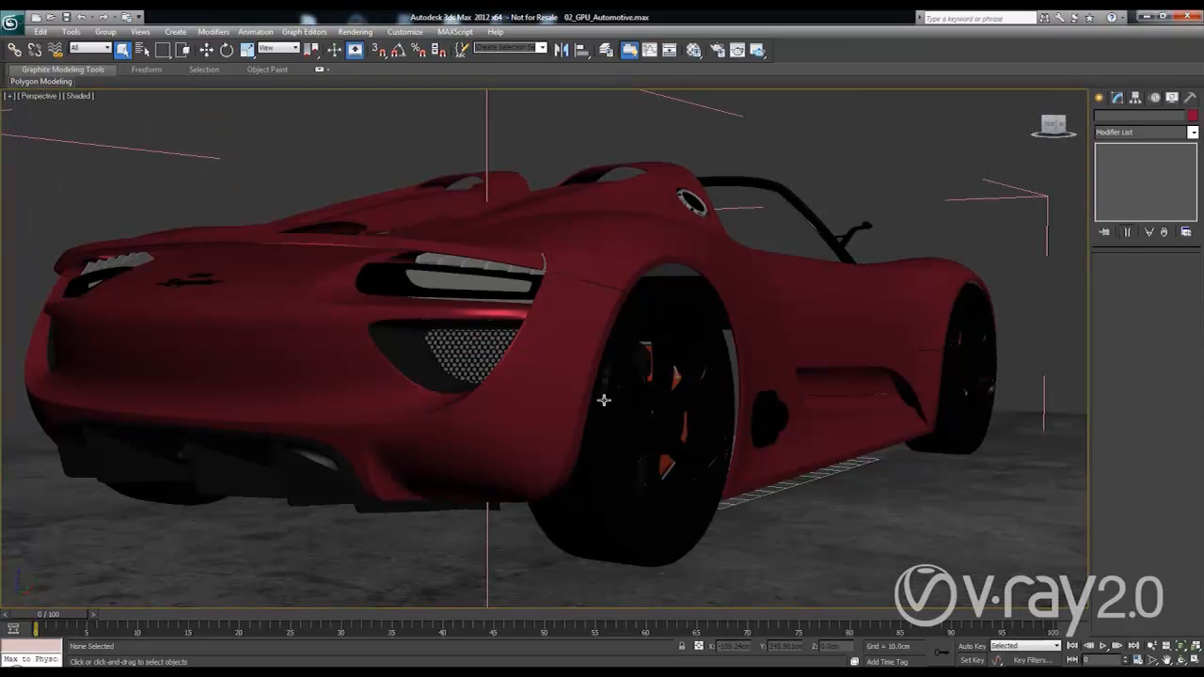
- Start an ActiveShade render of the car and move its window clear of the car's front half
left_click(758, 50)
left_click_drag(426, 135, 405, 79)
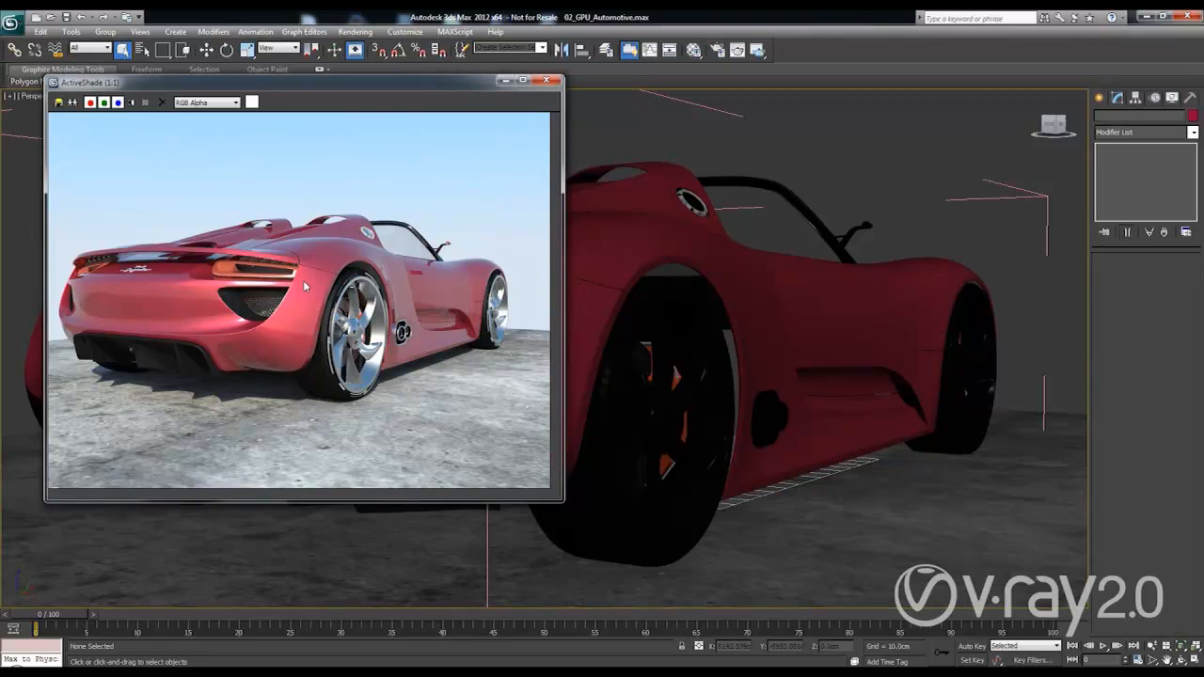
- Select the car body and show the parameters of its CARPAINT VRayBlendMtl in the Slate Material Editor
left_click(636, 235)
left_click(693, 50)
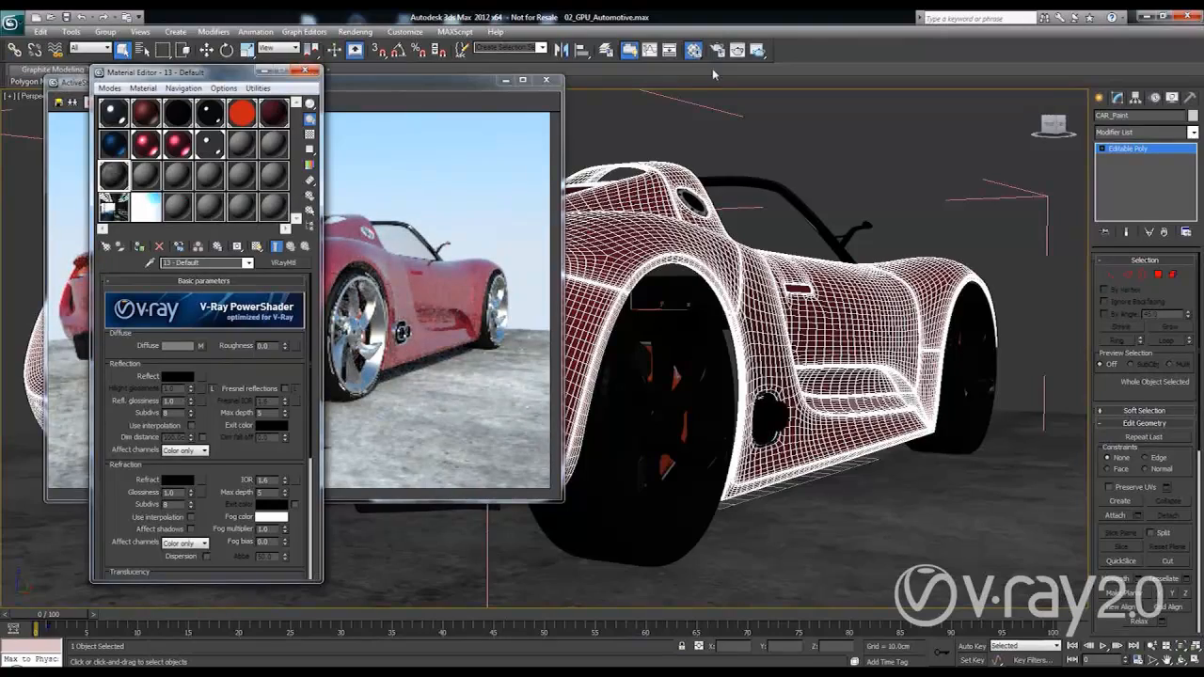
left_click_drag(693, 50, 694, 89)
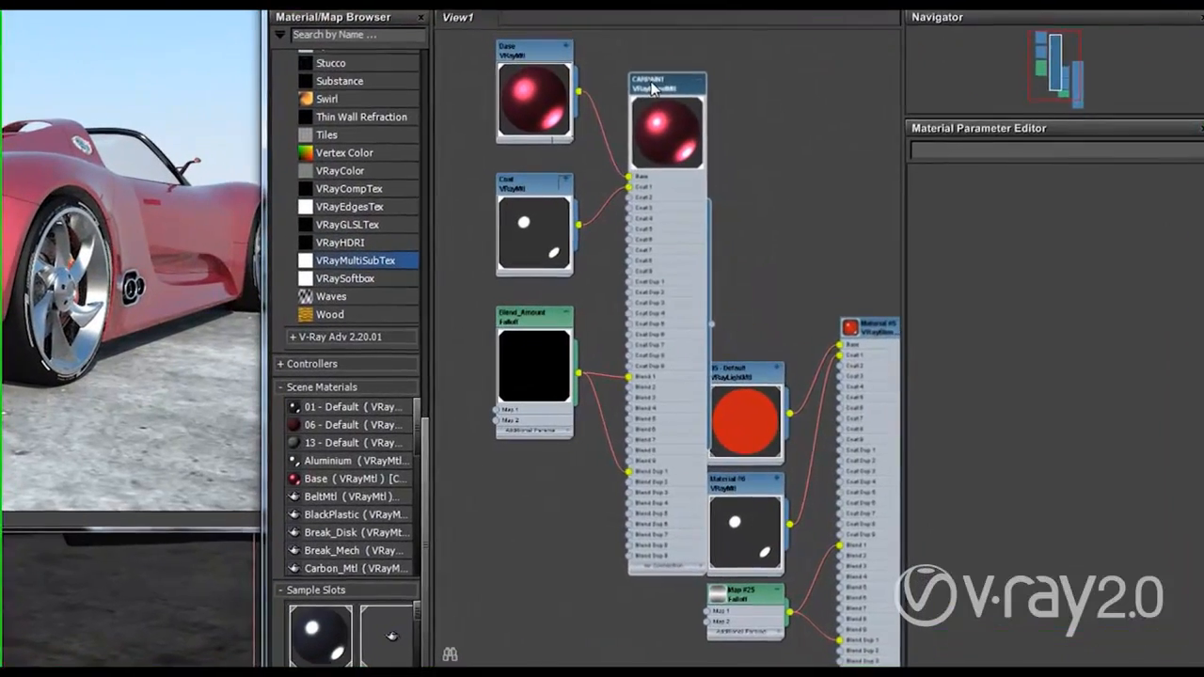
double_click(768, 192)
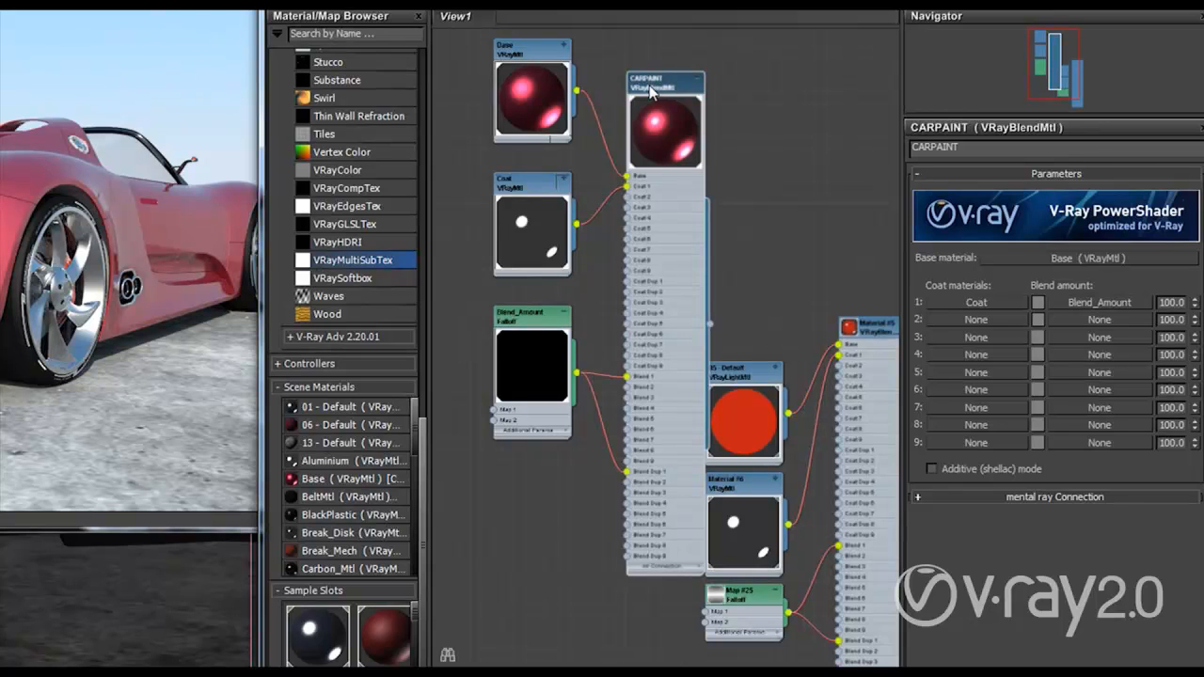
- Reposition the CARPAINT node and shift the Slate Material Editor so the car render stays visible beside it
left_click_drag(651, 90, 656, 47)
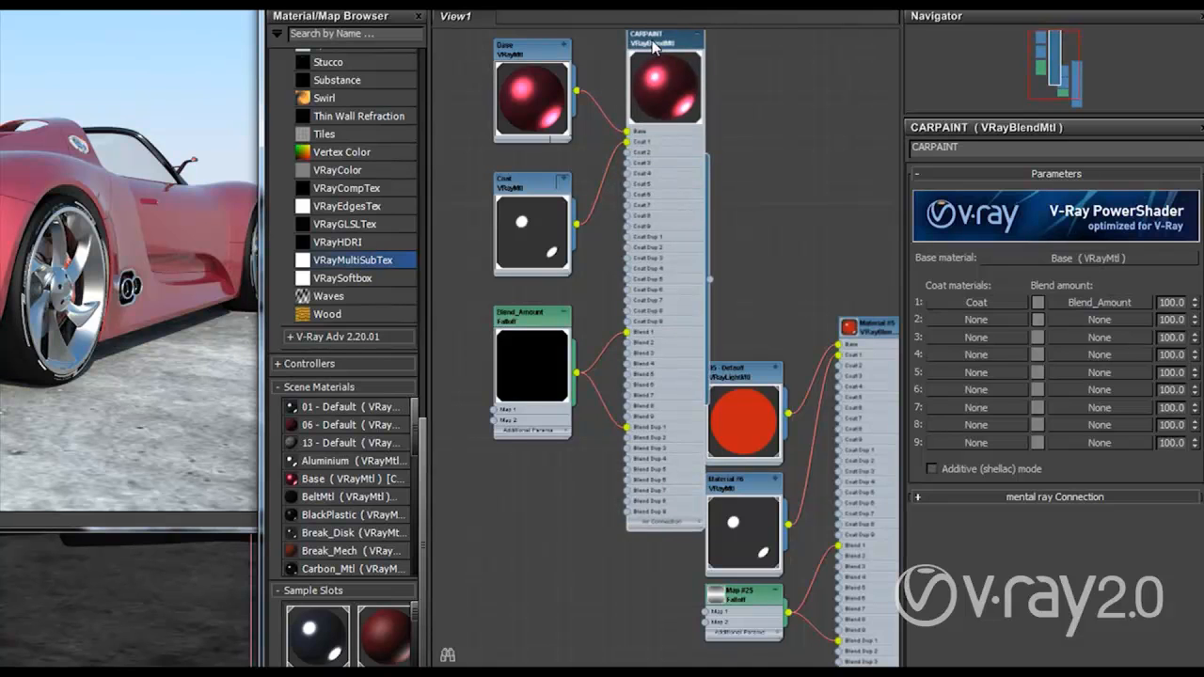
scroll(656, 47, "up", 5)
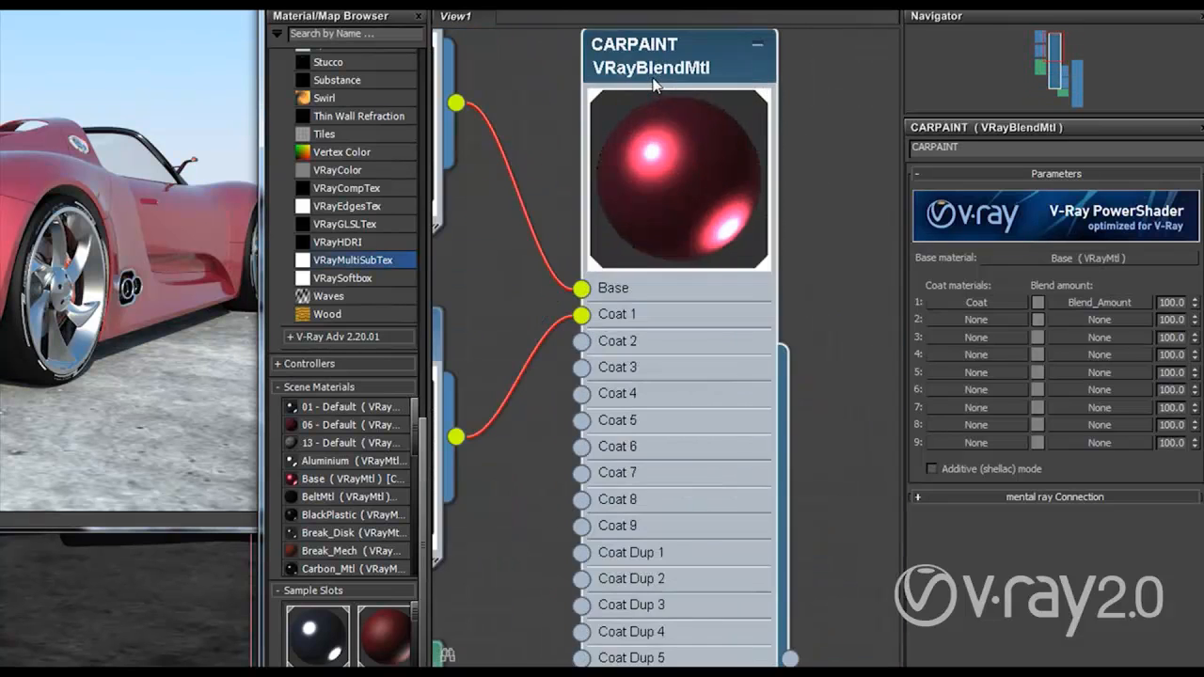
left_click_drag(656, 82, 647, 91)
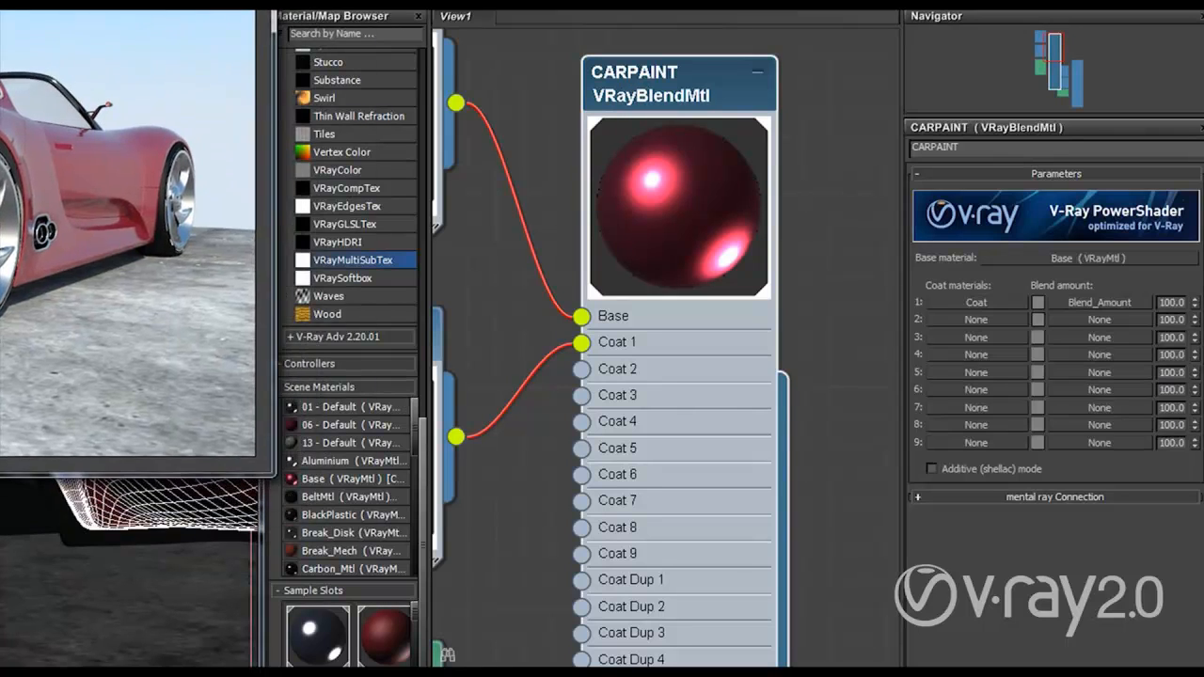
left_click_drag(555, 4, 641, 4)
left_click_drag(776, 33, 693, 33)
middle_click_drag(817, 169, 916, 165)
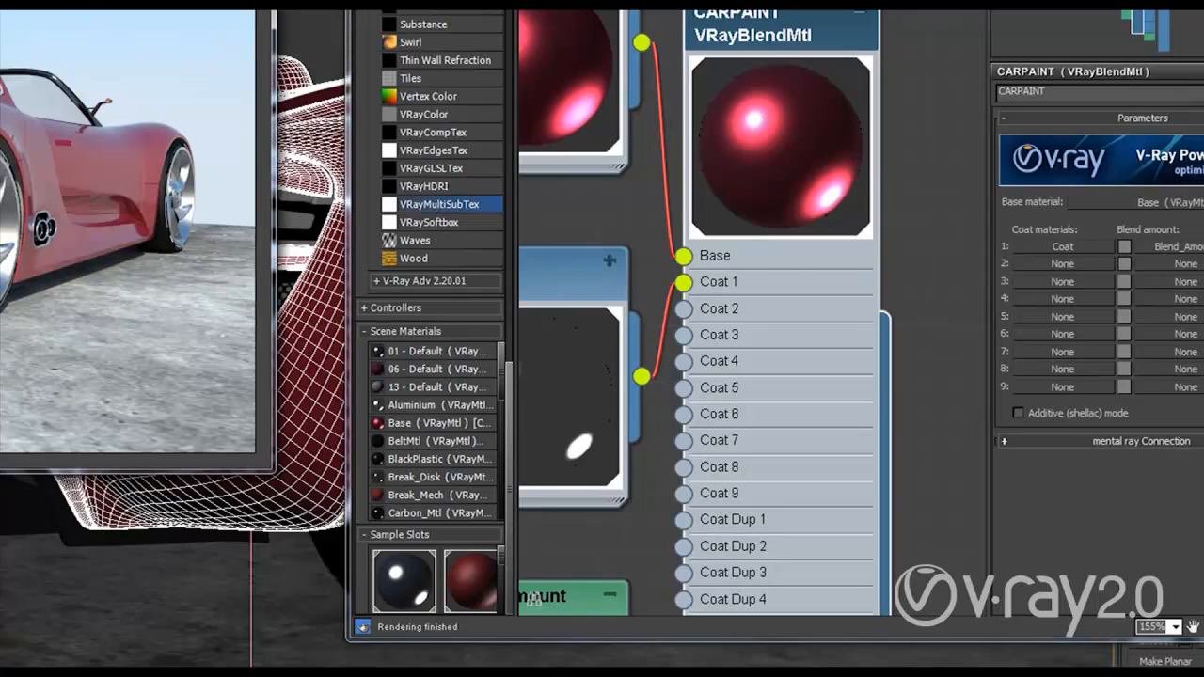
- Restart the car's ActiveShade render from the V-Ray RT render settings
key("F10")
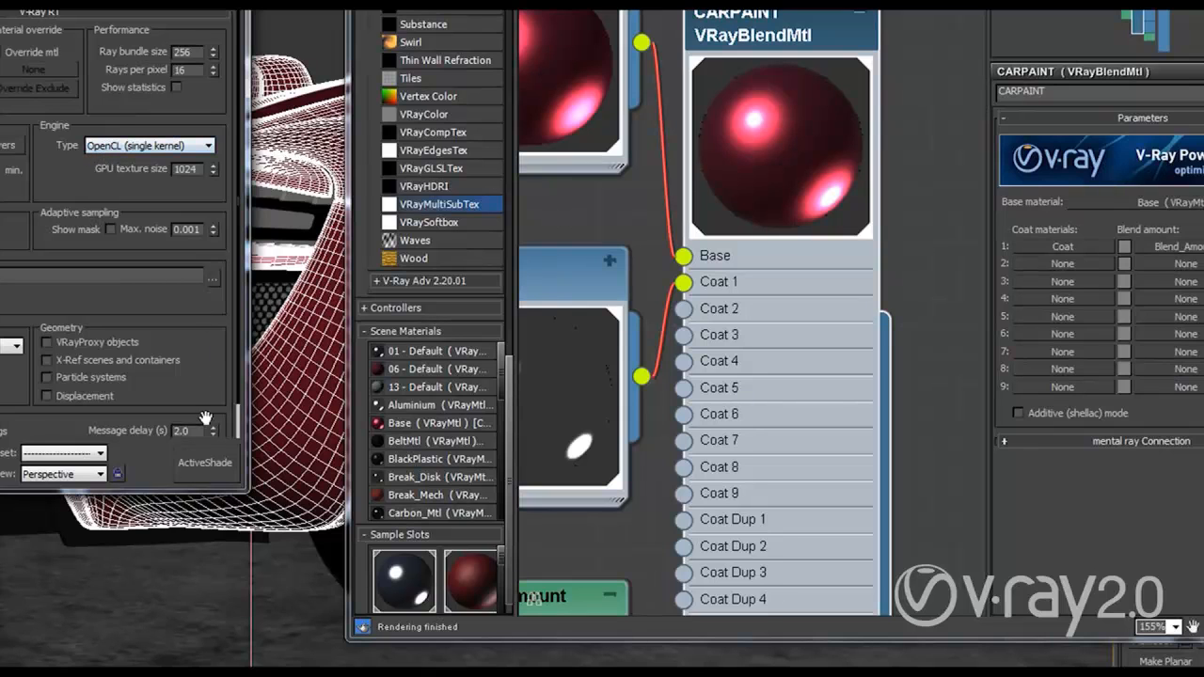
left_click(204, 464)
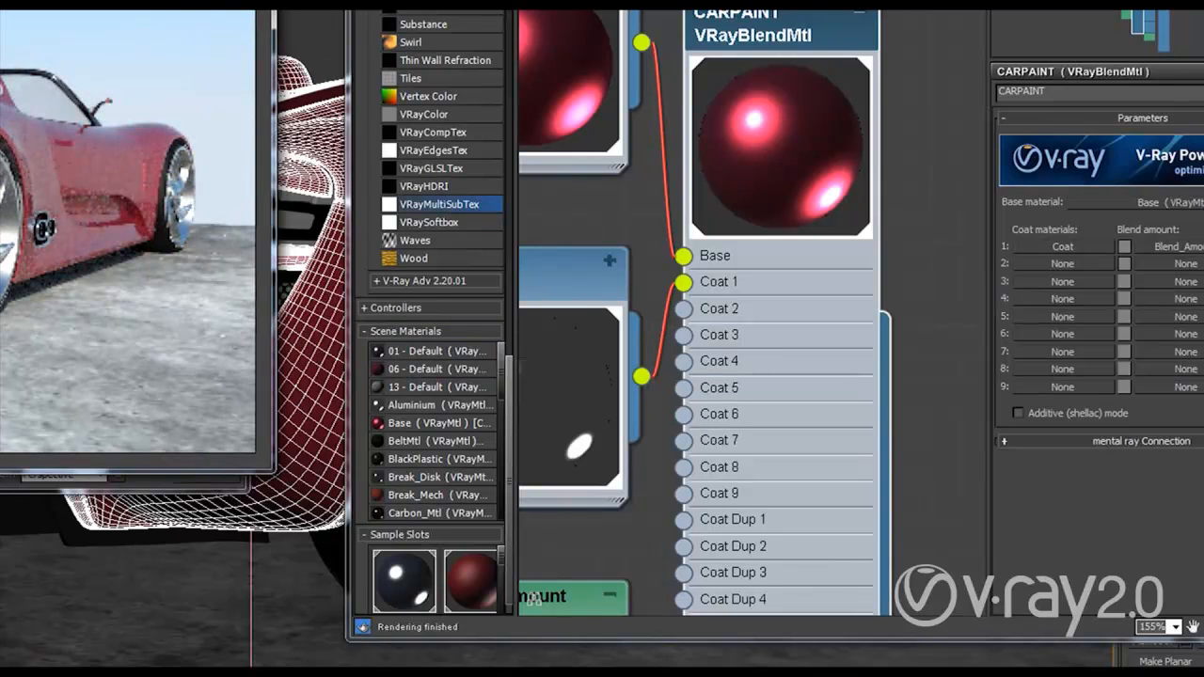
- Move the CARPAINT node away from its inputs and examine the connected Base, Coat and Blend_Amount nodes
left_click_drag(762, 22, 843, 23)
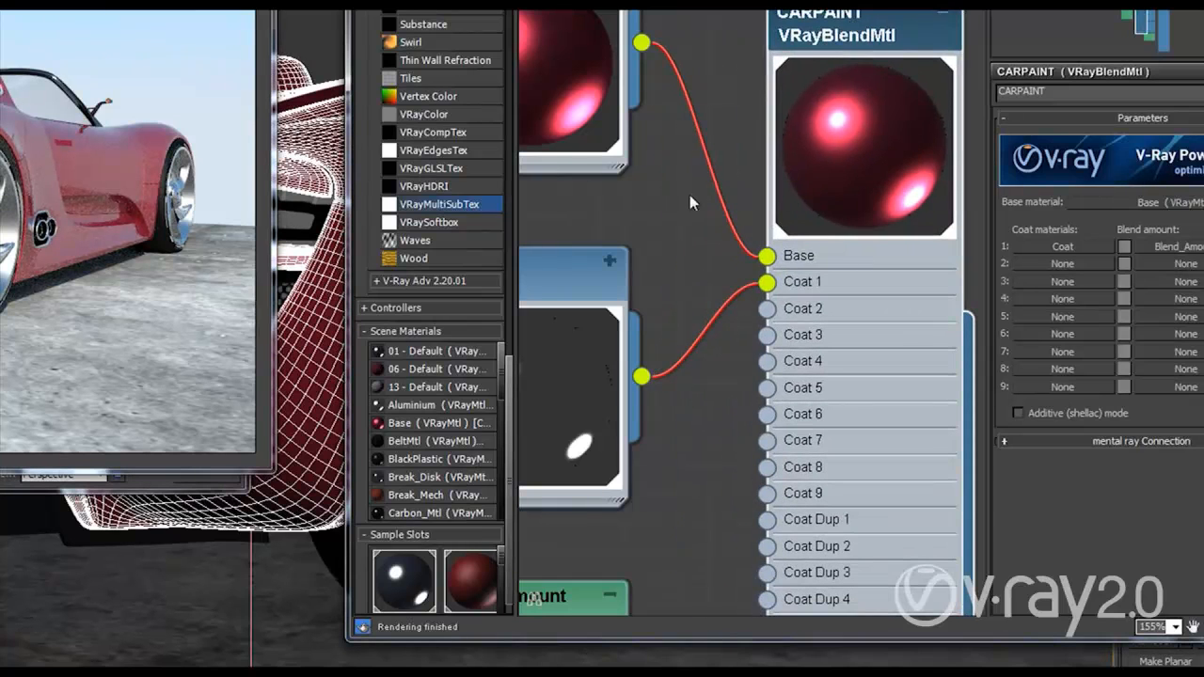
left_click(678, 196)
middle_click_drag(669, 207, 746, 193)
scroll(756, 247, "down", 1)
middle_click_drag(729, 542, 741, 321)
left_click_drag(649, 338, 628, 326)
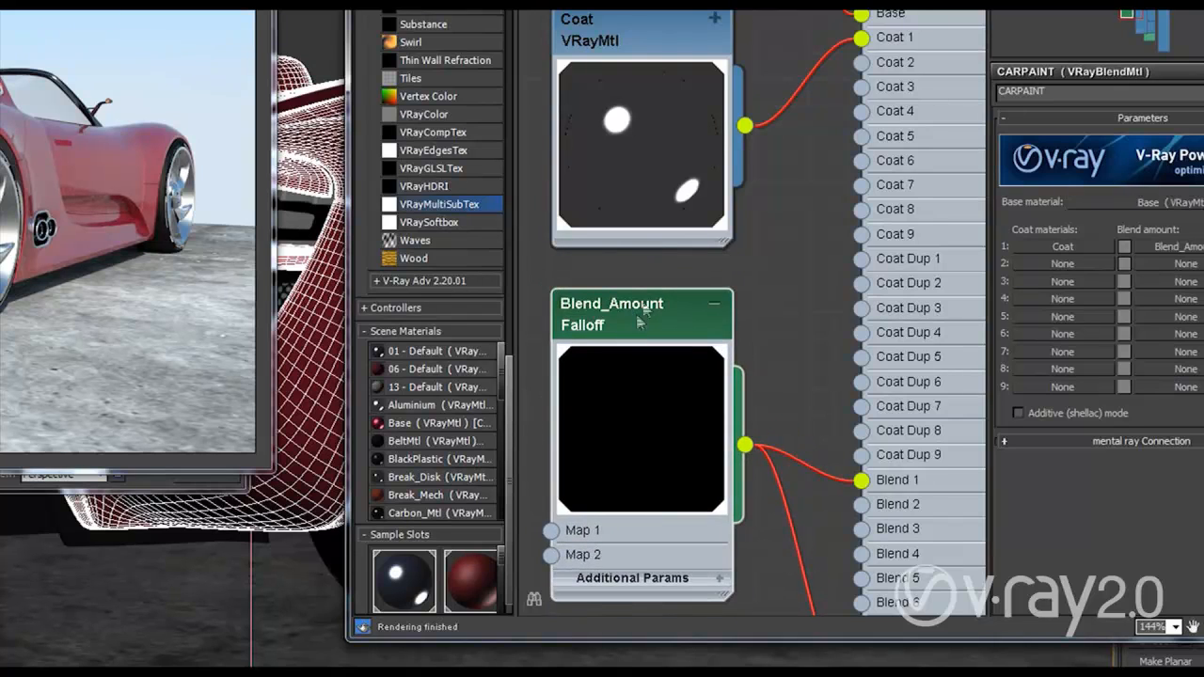
middle_click_drag(796, 335, 797, 214)
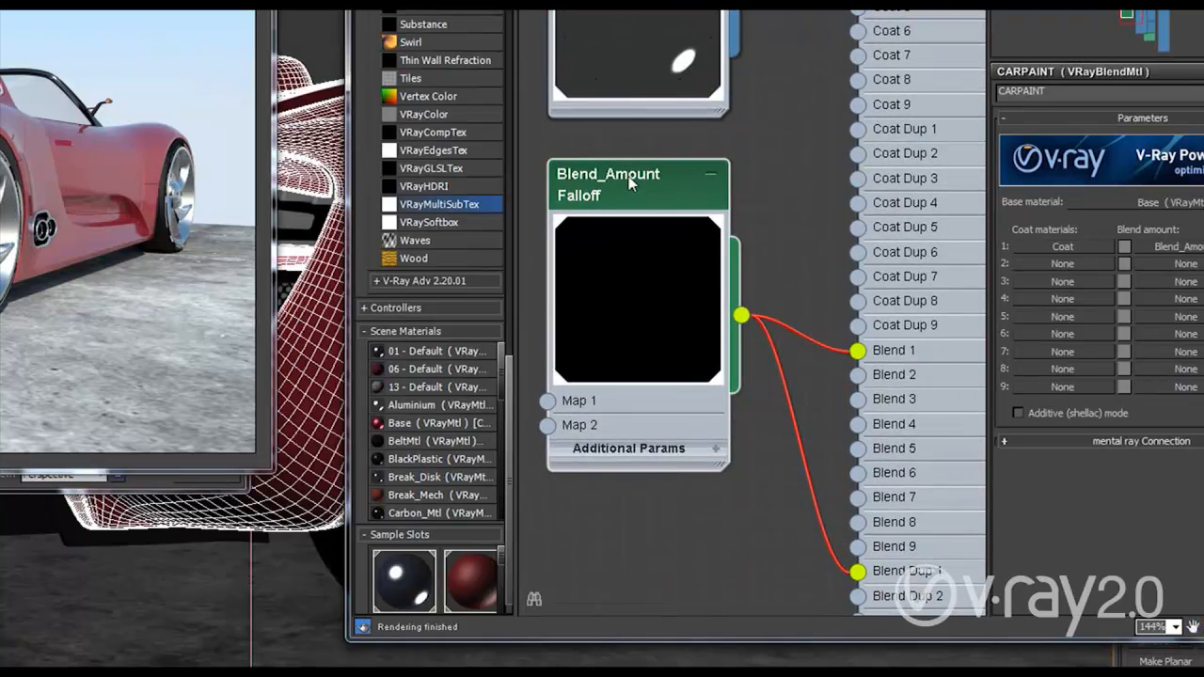
mouse_move(780, 147)
middle_mouse_down()
mouse_move(755, 184)
mouse_move(688, 417)
middle_mouse_up()
mouse_move(699, 166)
middle_mouse_down()
mouse_move(712, 316)
mouse_move(744, 356)
middle_mouse_up()
- Show the parameters of the Base VRayMtl and set its reflection color to purple (131, 34, 193)
left_click_drag(588, 59, 641, 68)
double_click(618, 69)
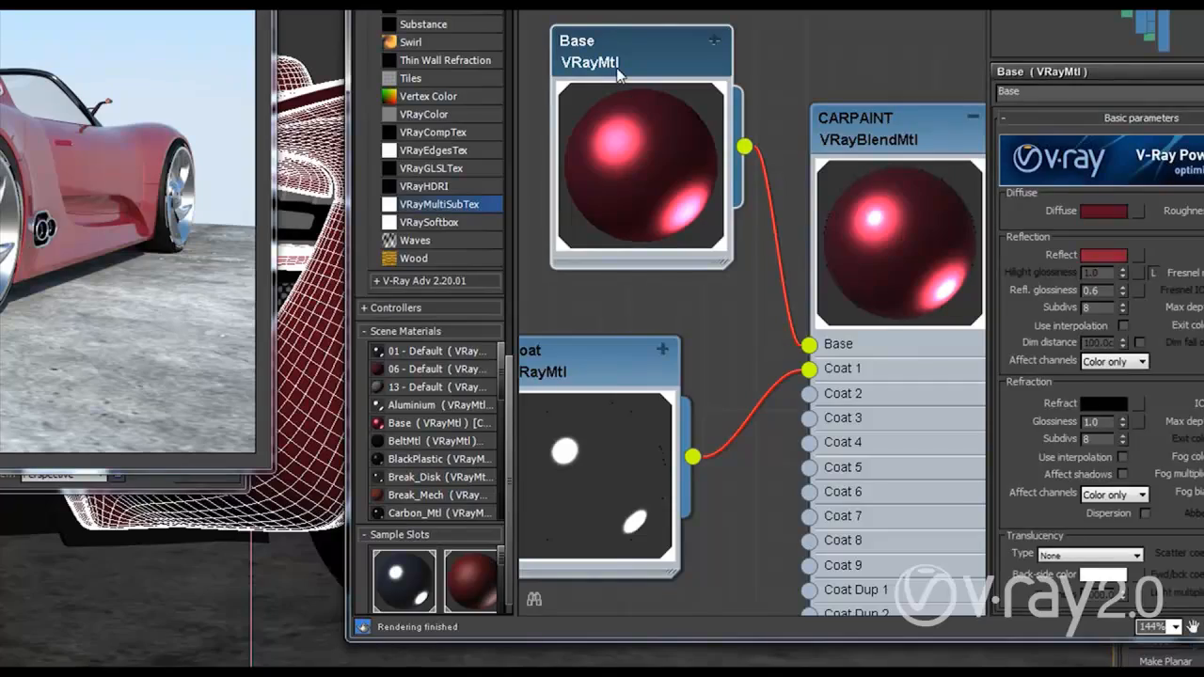
left_click(1102, 254)
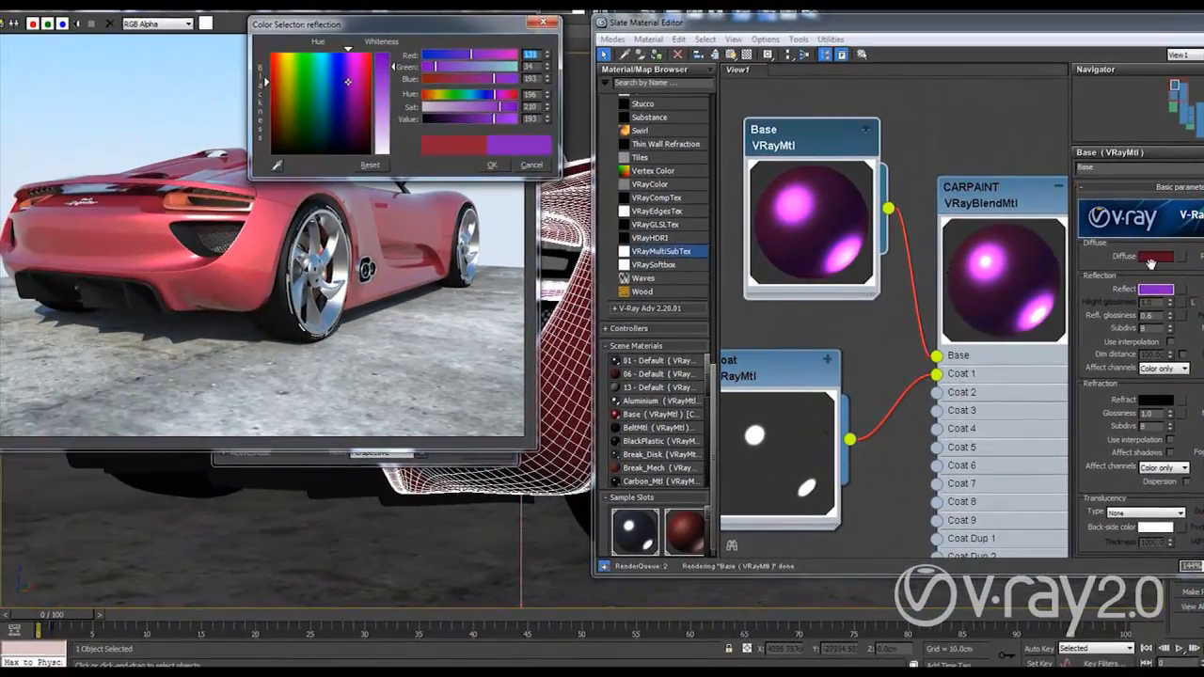
- Set the Base material's diffuse color to a light violet blue (123, 72, 226)
left_click(1144, 247)
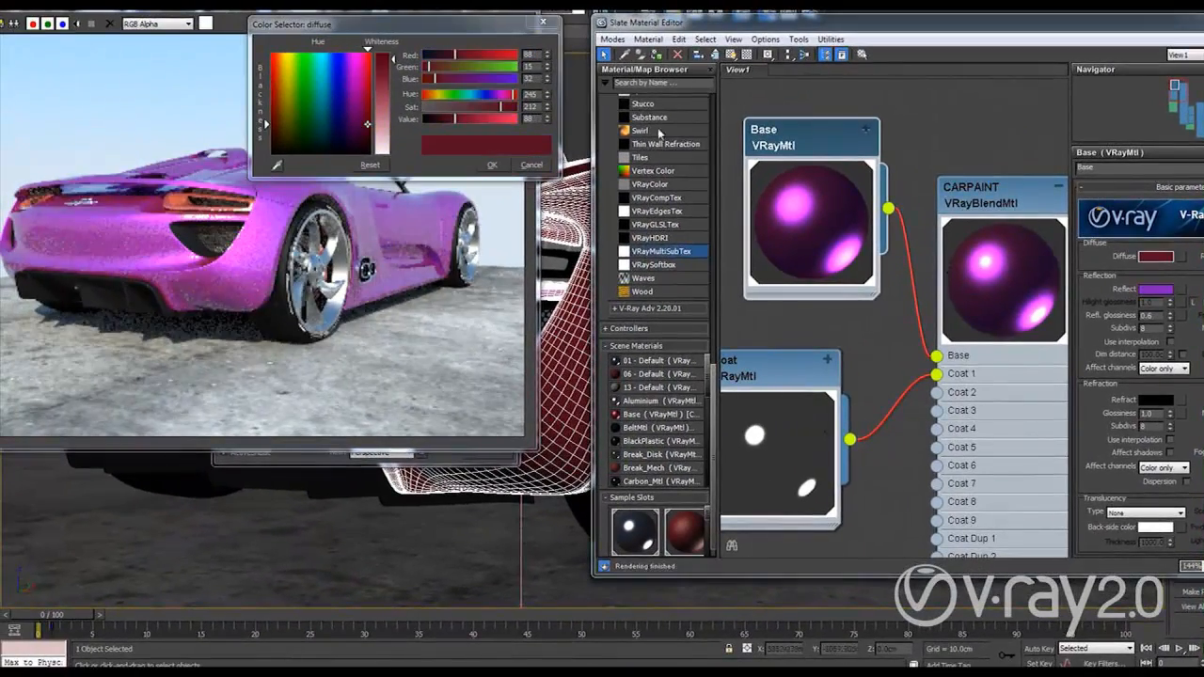
left_click(341, 73)
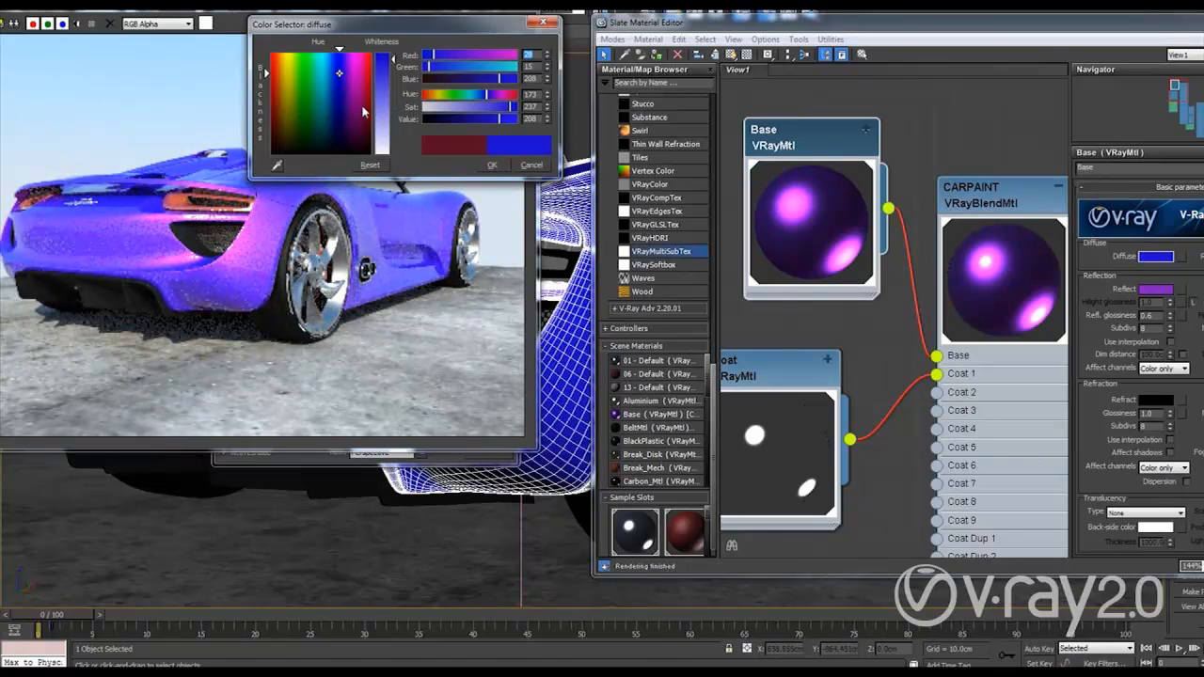
left_click(343, 69)
left_click(384, 81)
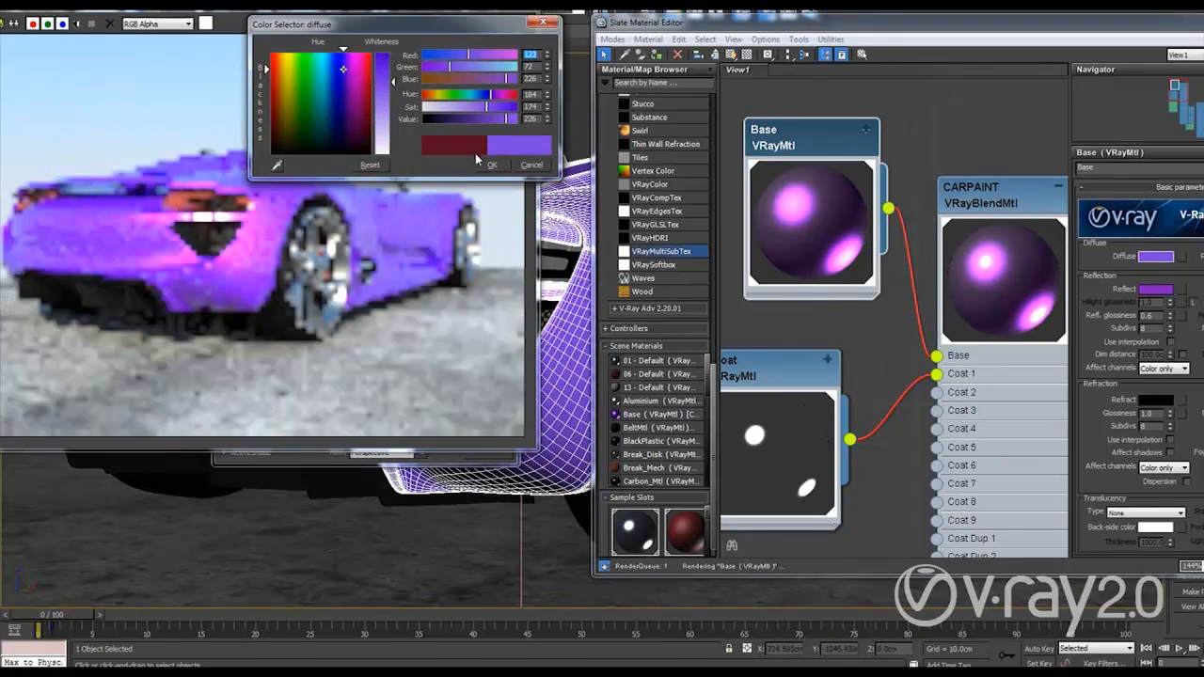
left_click(491, 164)
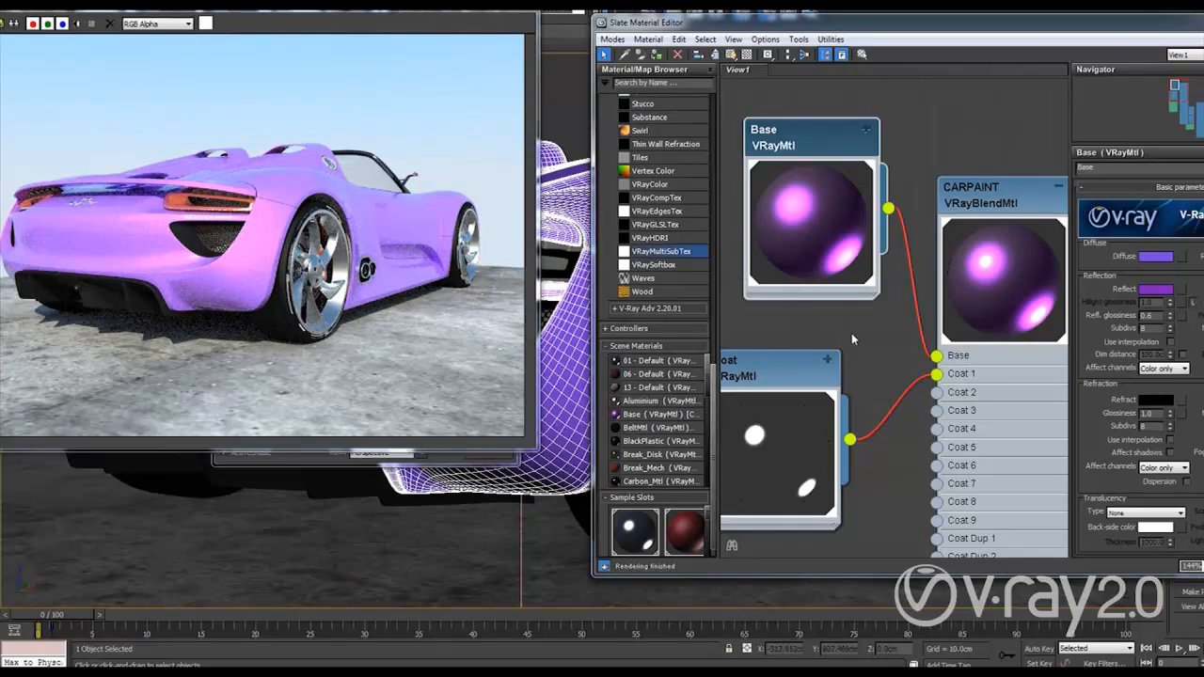
- Reposition the Coat and Blend_Amount nodes and show the Falloff parameters of Blend_Amount
middle_click_drag(851, 333, 846, 294)
middle_click_drag(866, 439, 892, 384)
left_click_drag(797, 288, 855, 228)
middle_click_drag(790, 418, 806, 353)
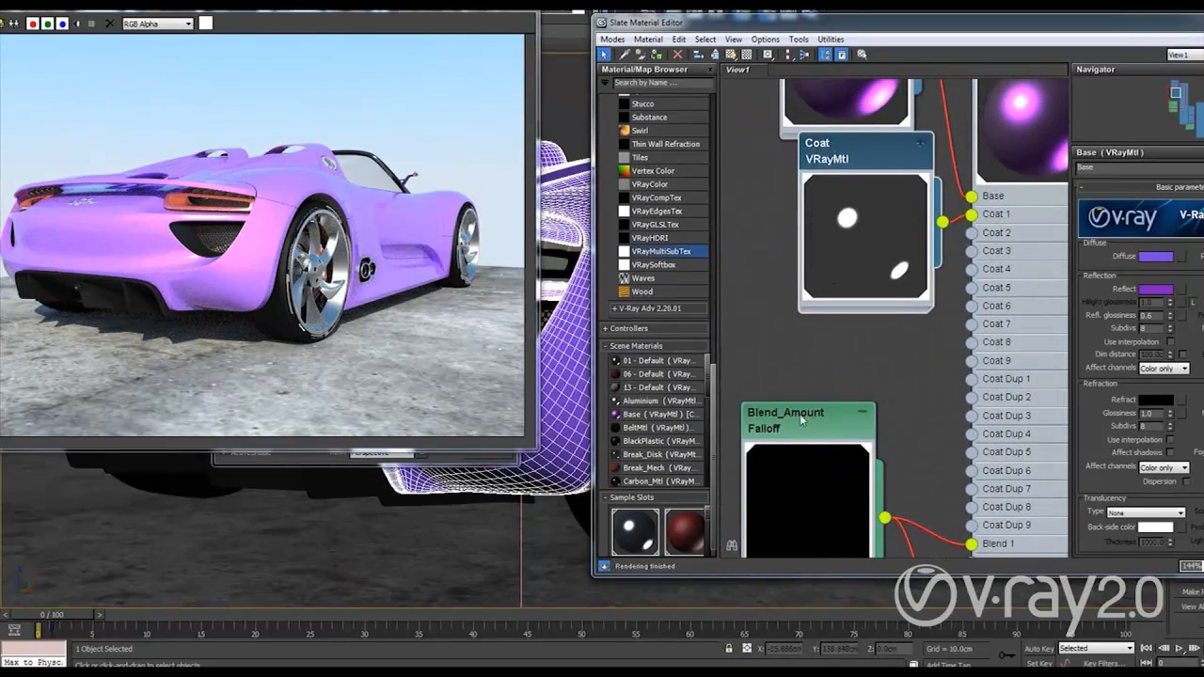
left_click_drag(798, 425, 817, 367)
double_click(813, 369)
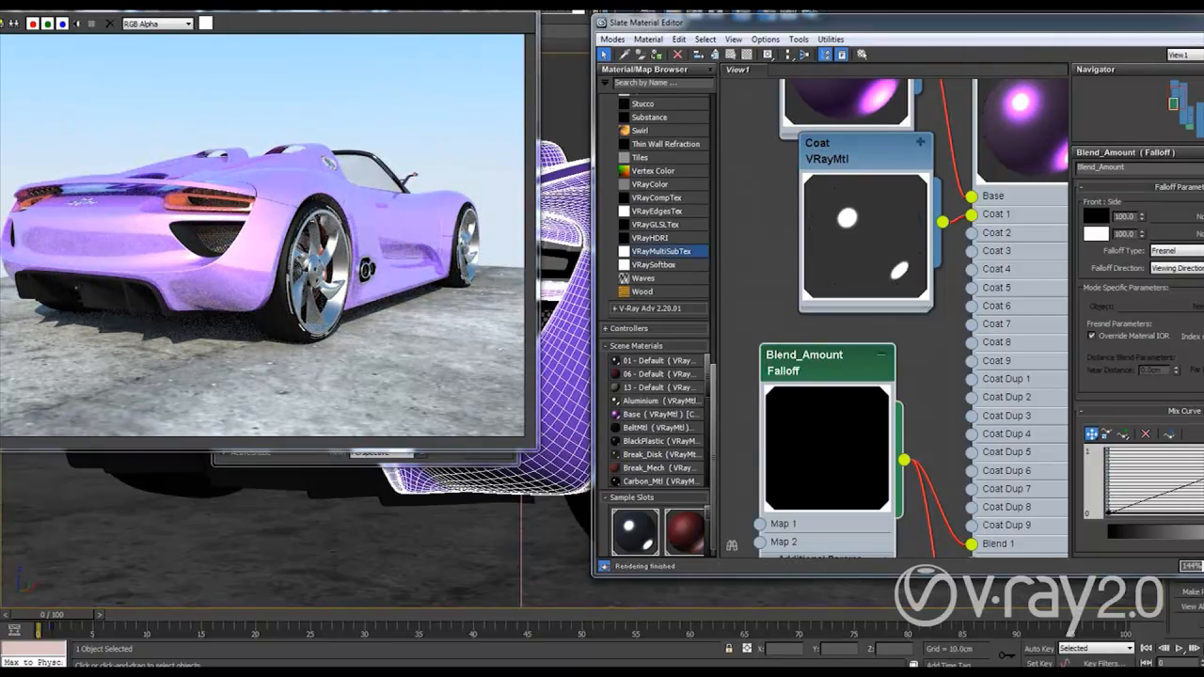
- Spread out the Coat, CARPAINT, Base and Blend_Amount nodes so their connections are clearly separated
left_click(934, 340)
scroll(935, 340, "down", 2)
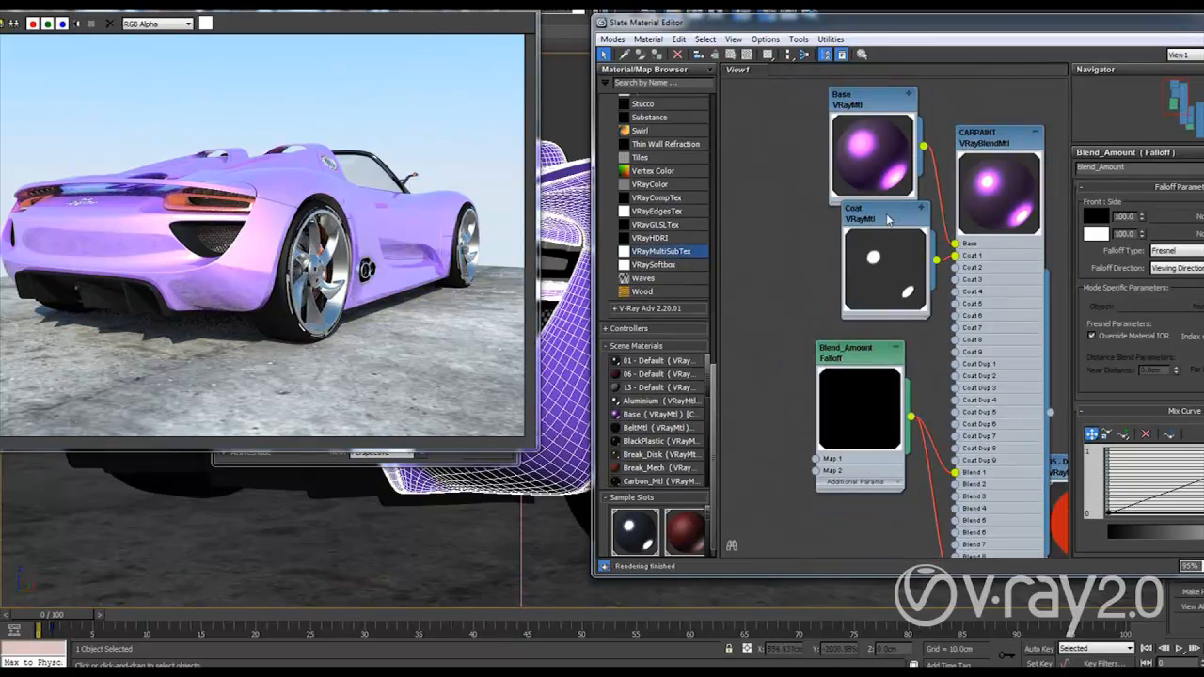
left_click_drag(888, 211, 810, 212)
left_click_drag(979, 146, 993, 96)
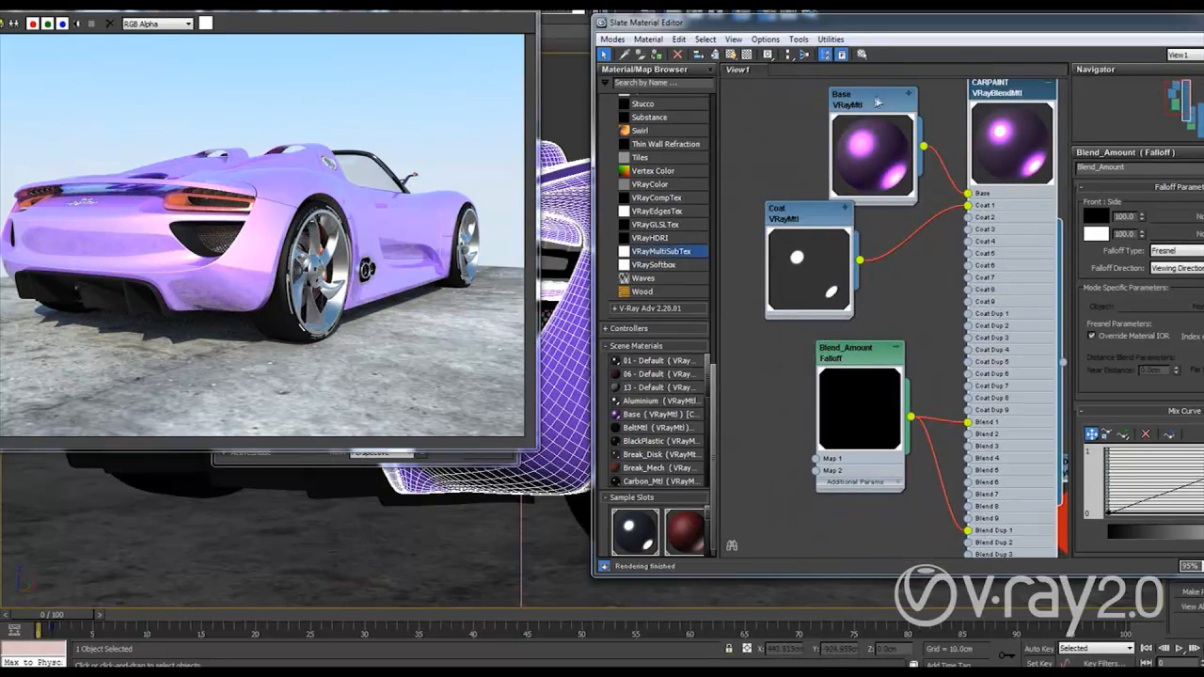
left_click_drag(880, 96, 856, 85)
left_click(865, 352)
left_click_drag(865, 353, 789, 353)
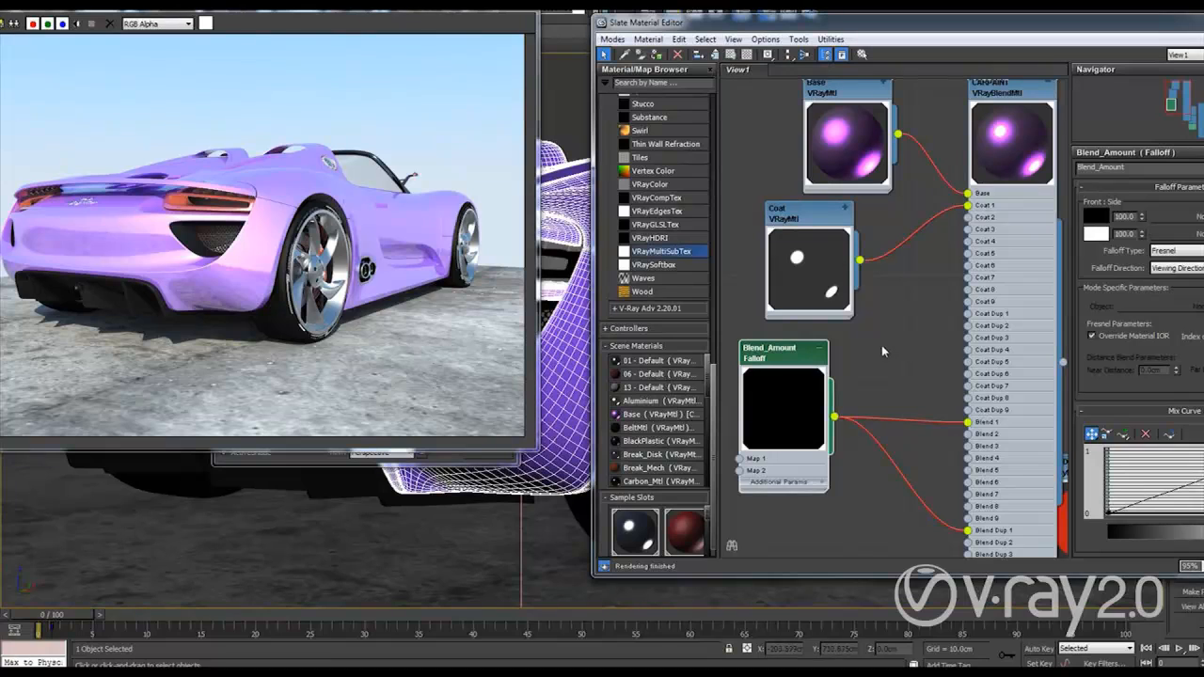
- Examine the Blend_Amount Falloff settings and the neighbouring Material #5 tree, repositioning the Slate Material Editor around the car render
left_click_drag(1119, 38, 761, 7)
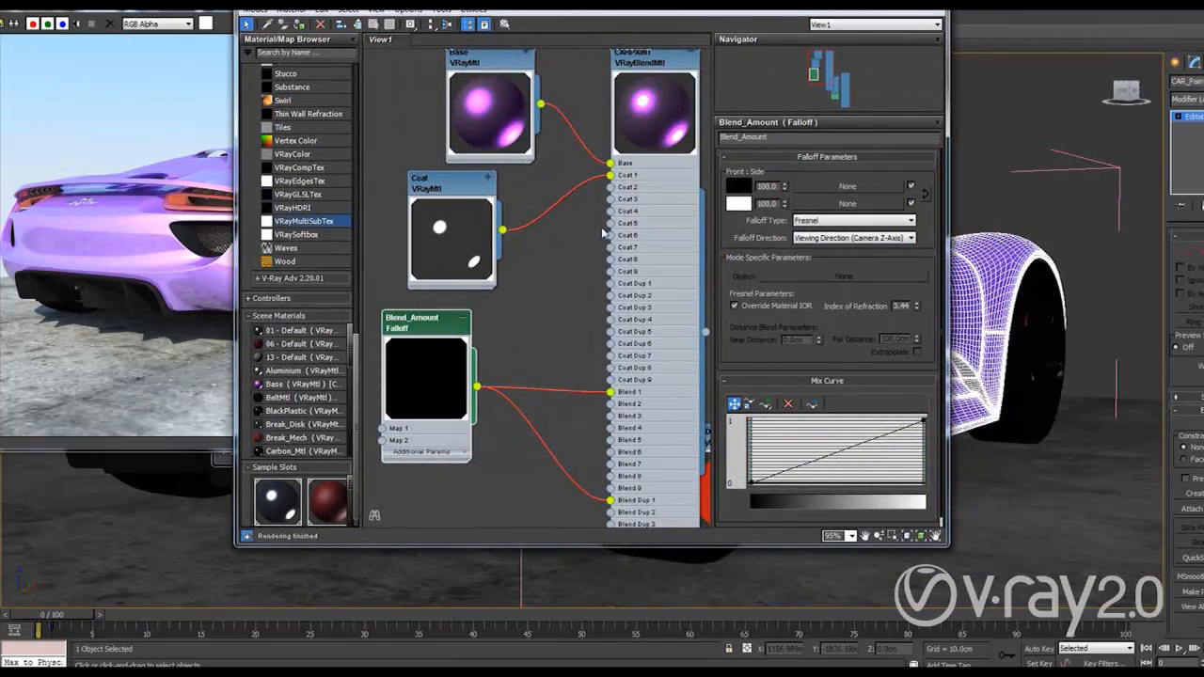
scroll(583, 252, "down", 5)
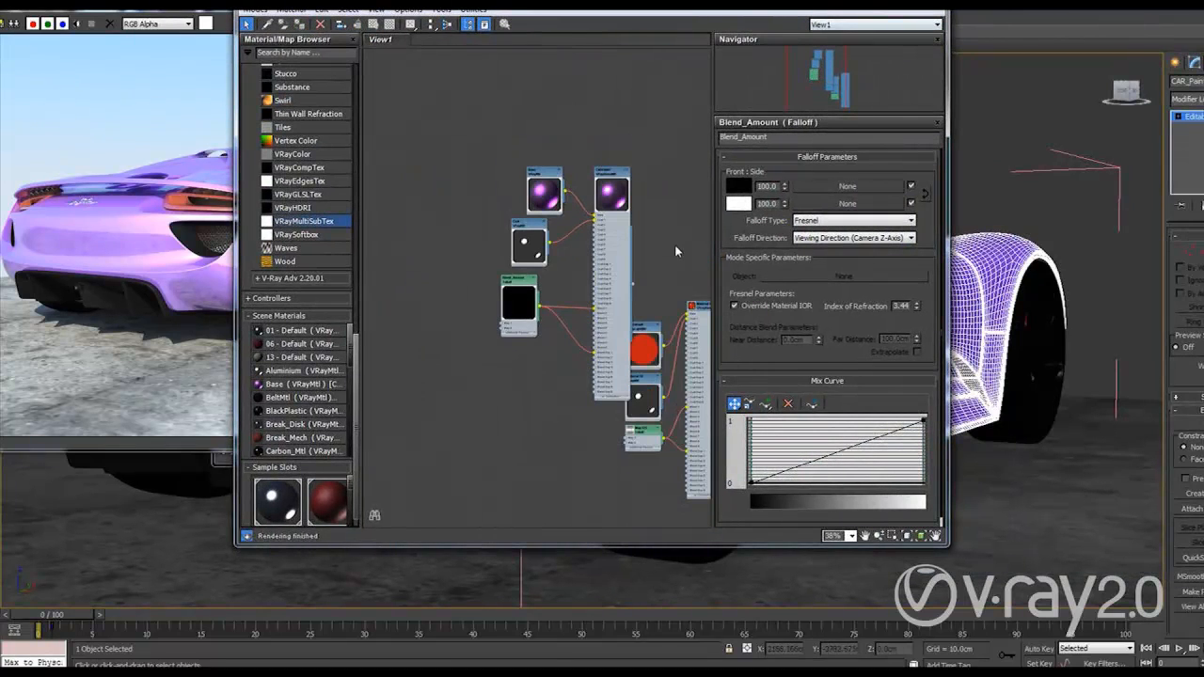
scroll(634, 260, "up", 6)
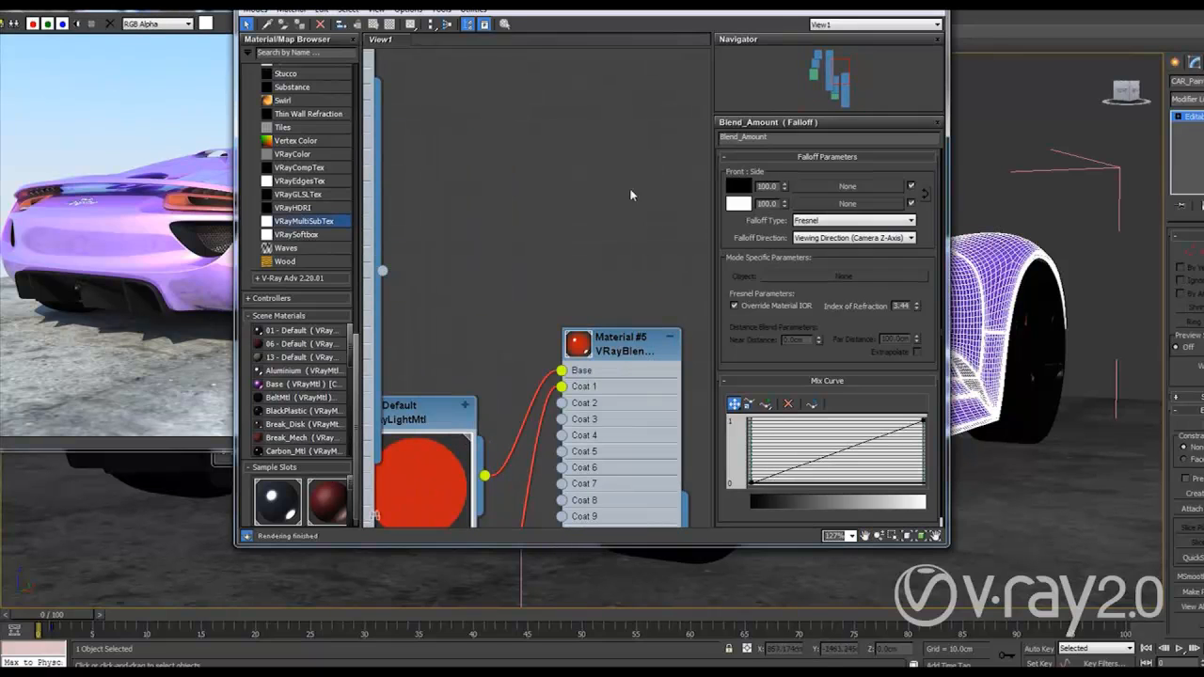
left_click_drag(544, 9, 751, 29)
left_click(219, 238)
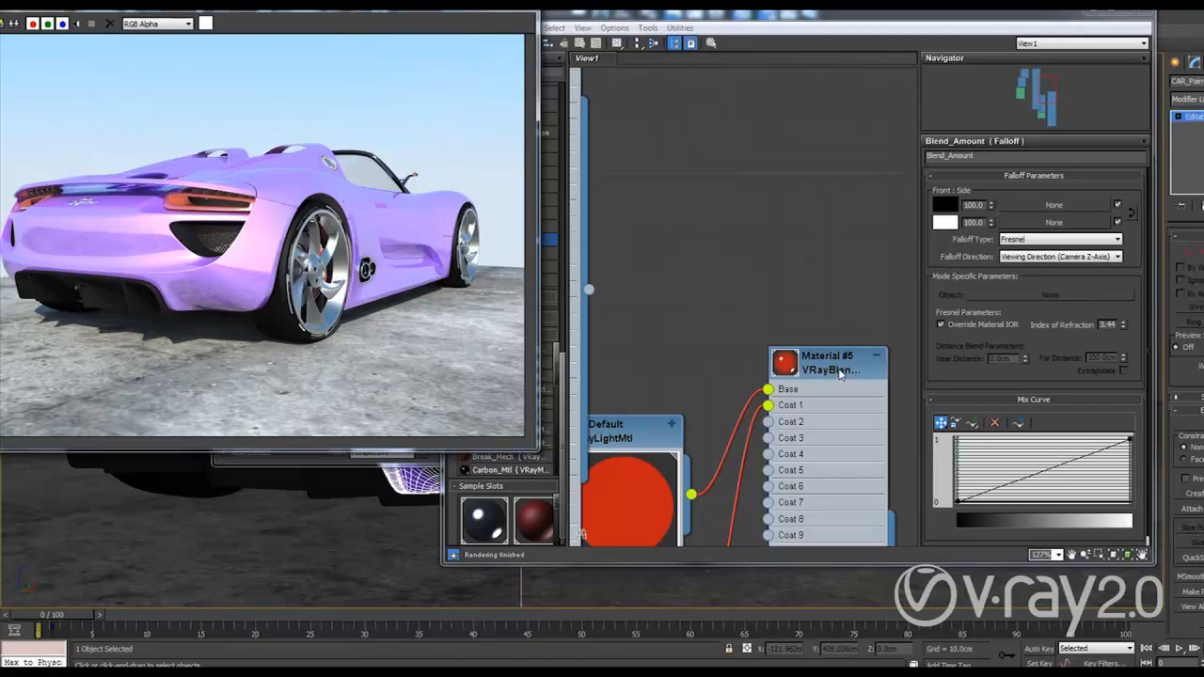
- Separate the Material #5 and 05 - Default nodes and show the VRayBlendMtl parameters of Material #5 for comparison with the render
left_click_drag(840, 373, 857, 340)
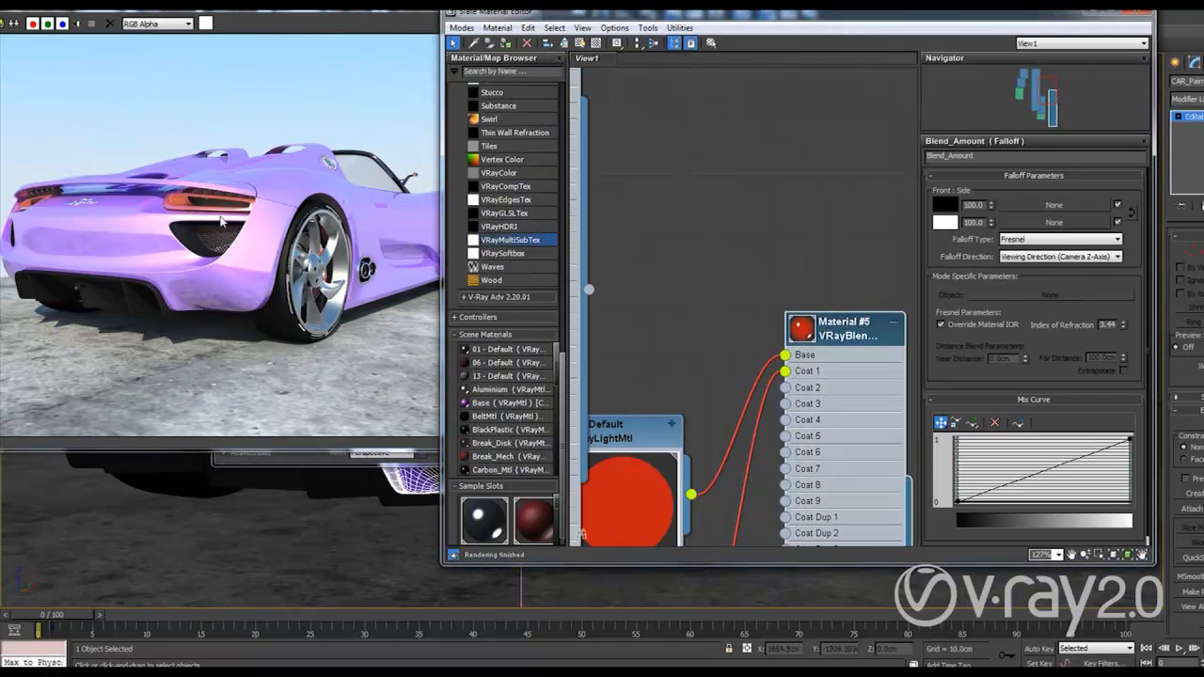
left_click_drag(614, 435, 654, 316)
double_click(844, 341)
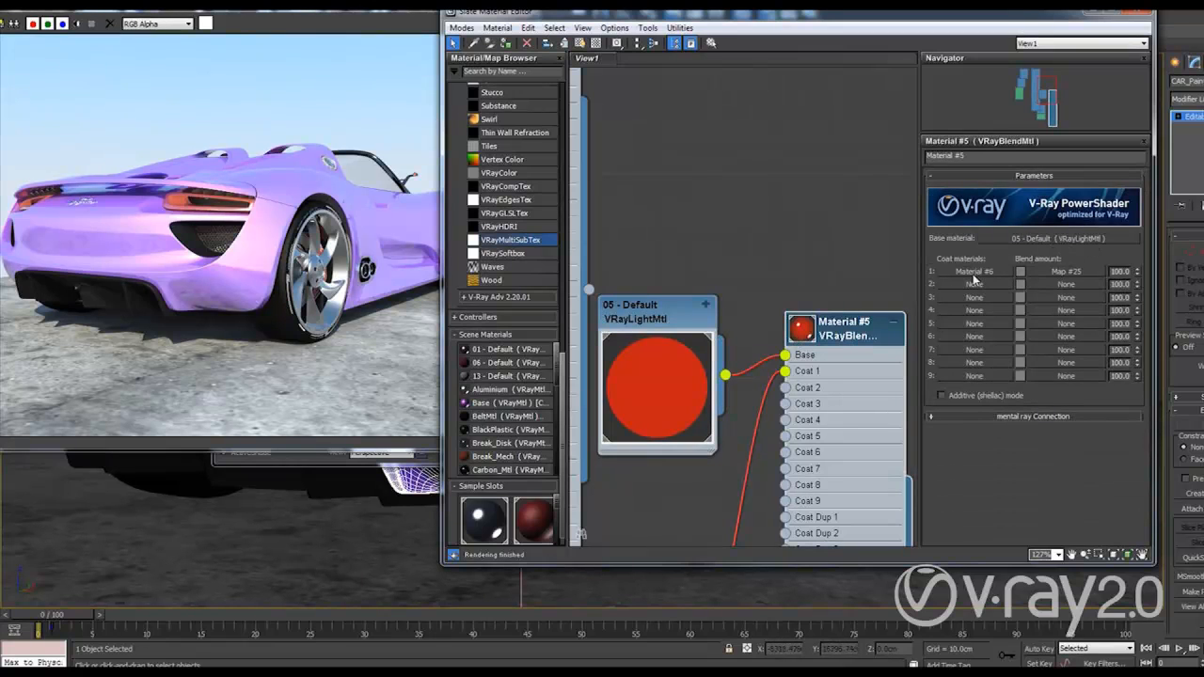
left_click(663, 318)
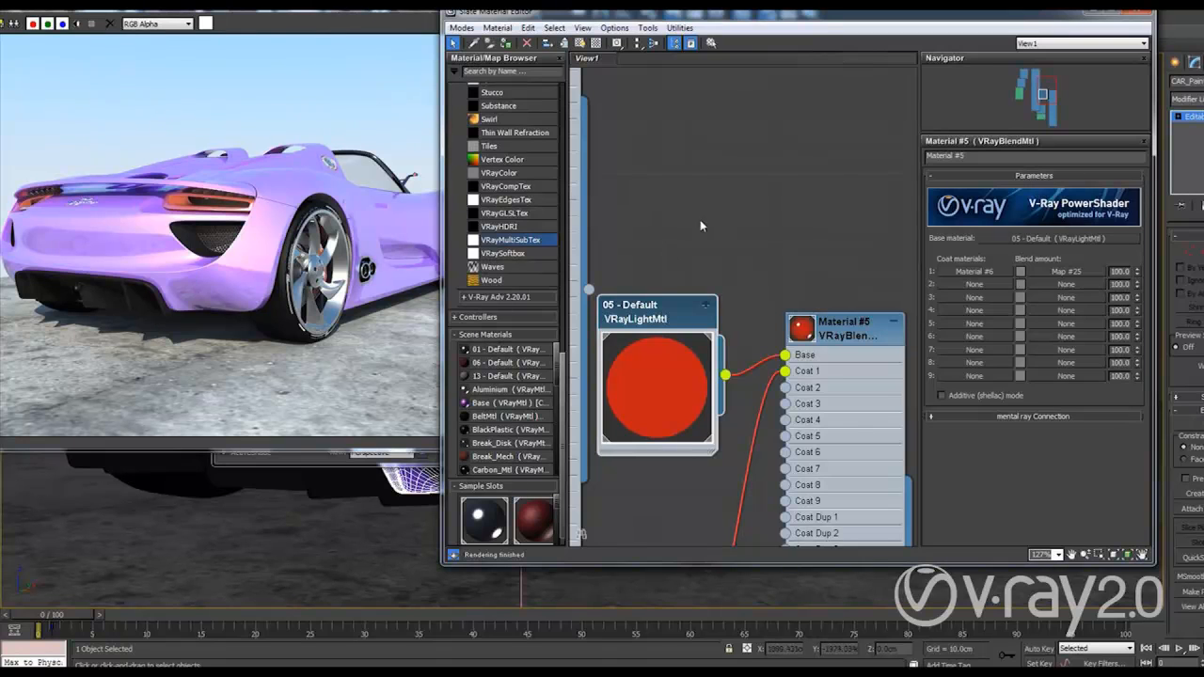
middle_click_drag(672, 248, 732, 201)
left_click(331, 243)
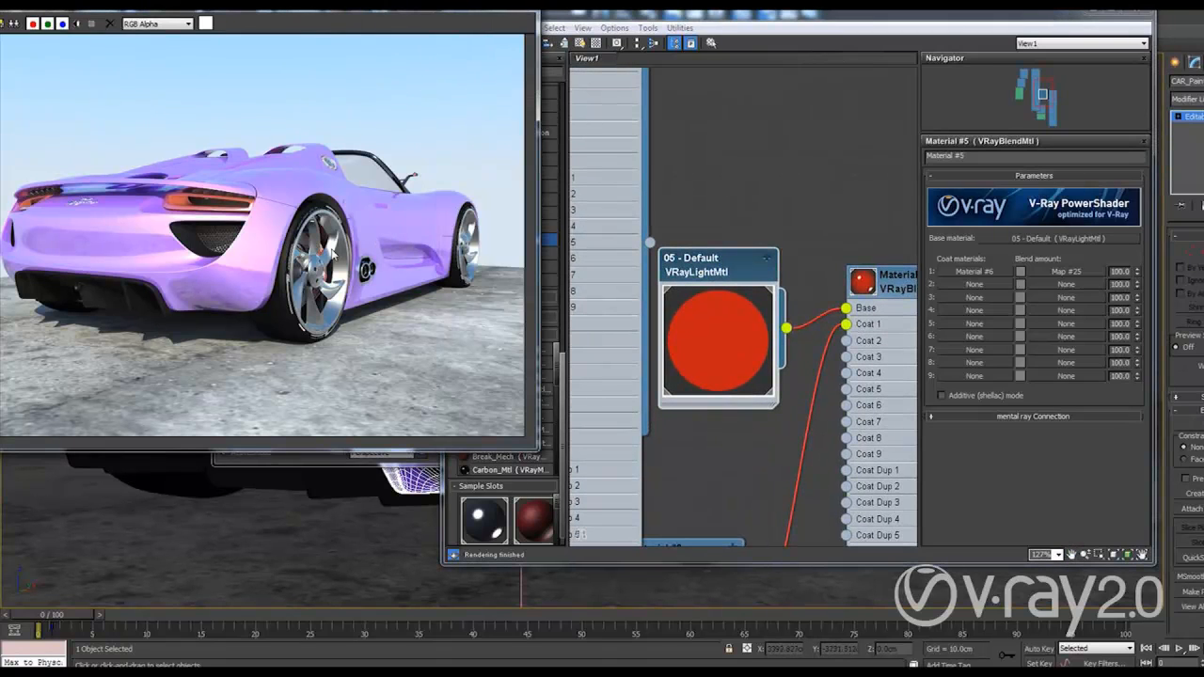
- Open the scene 03_GPU_Vase.max without saving the car scene, adopting the file's Gamma and LUT settings
left_click(1135, 13)
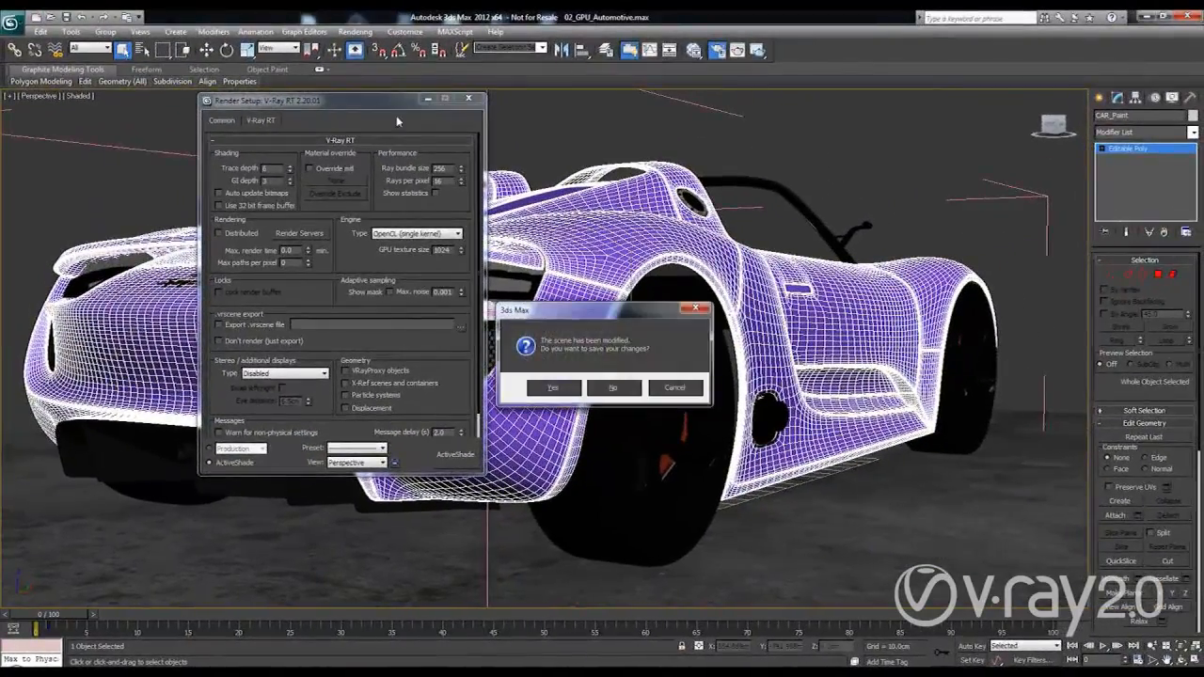
left_click(612, 387)
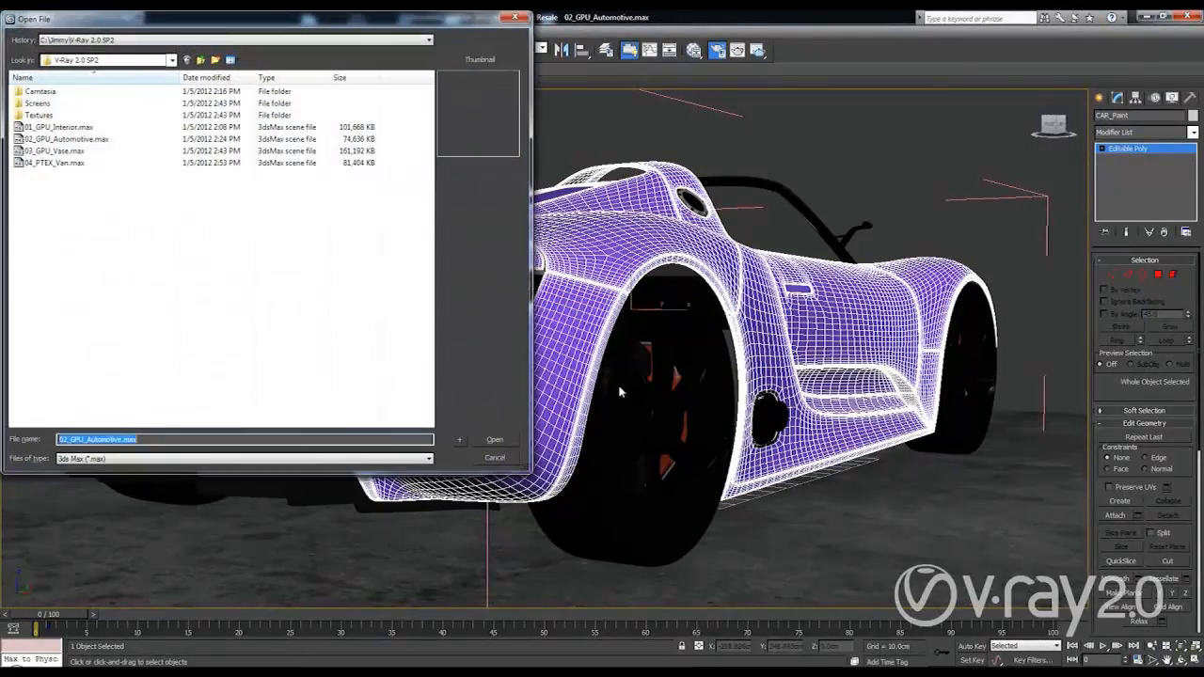
left_click(81, 151)
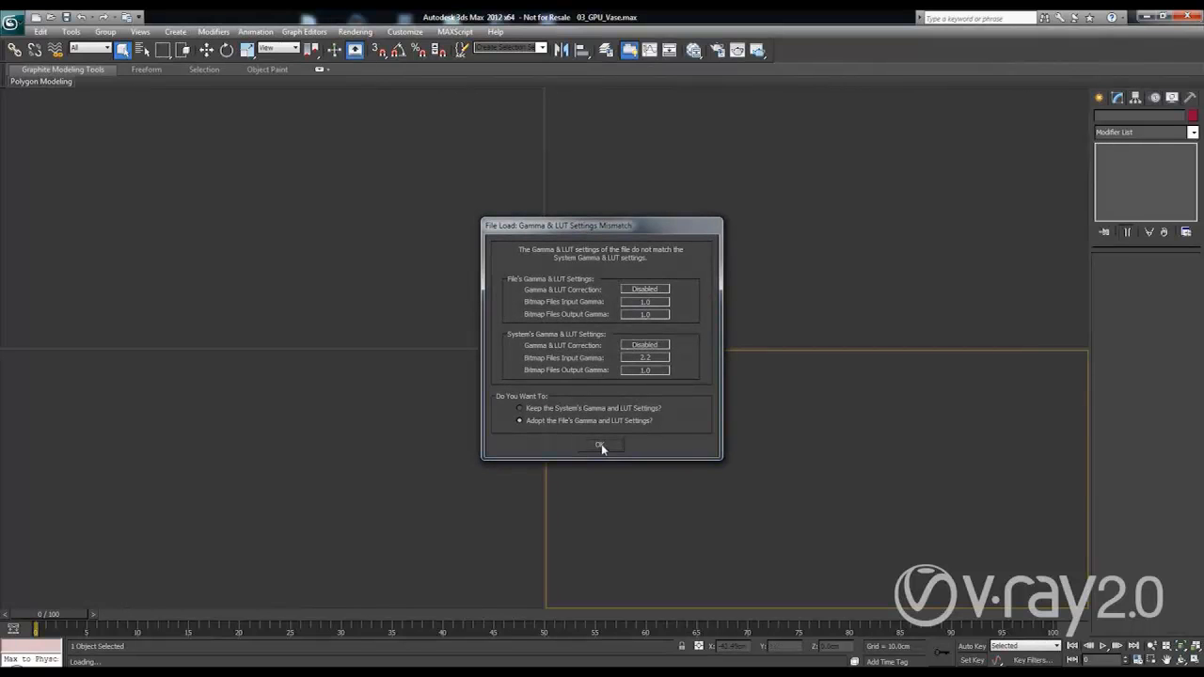
left_click(599, 443)
left_click(605, 404)
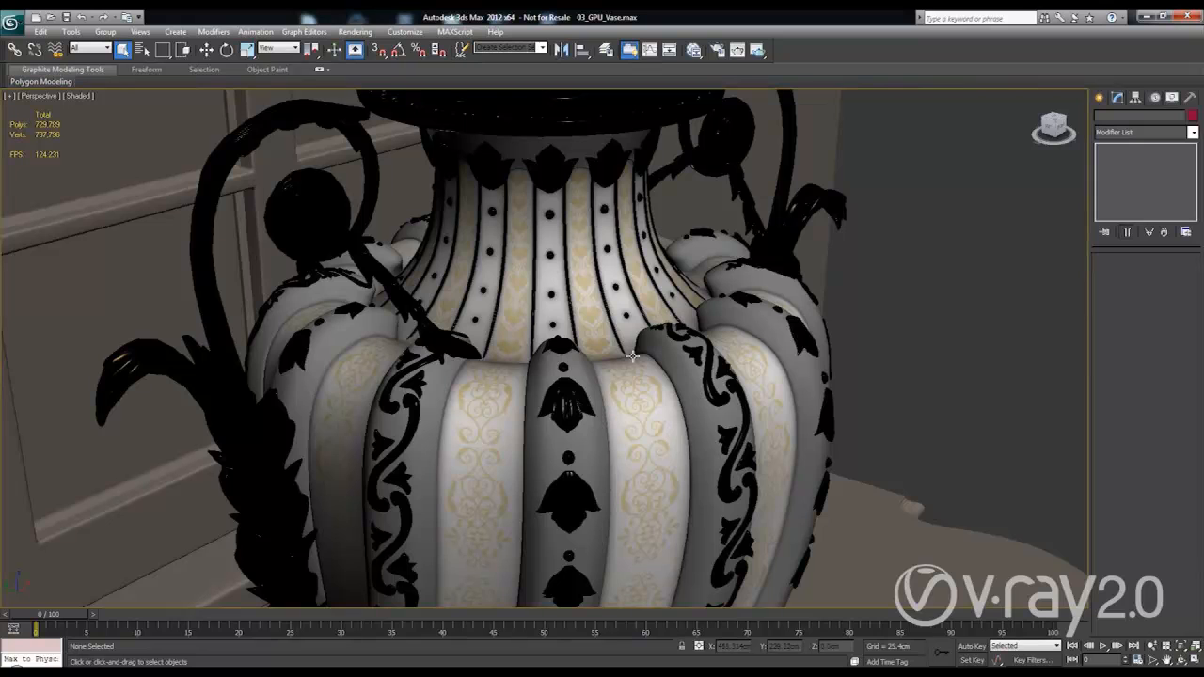
- Examine the vase scene's V-Ray RT render settings, including the engine type and GPU texture size
left_click(717, 50)
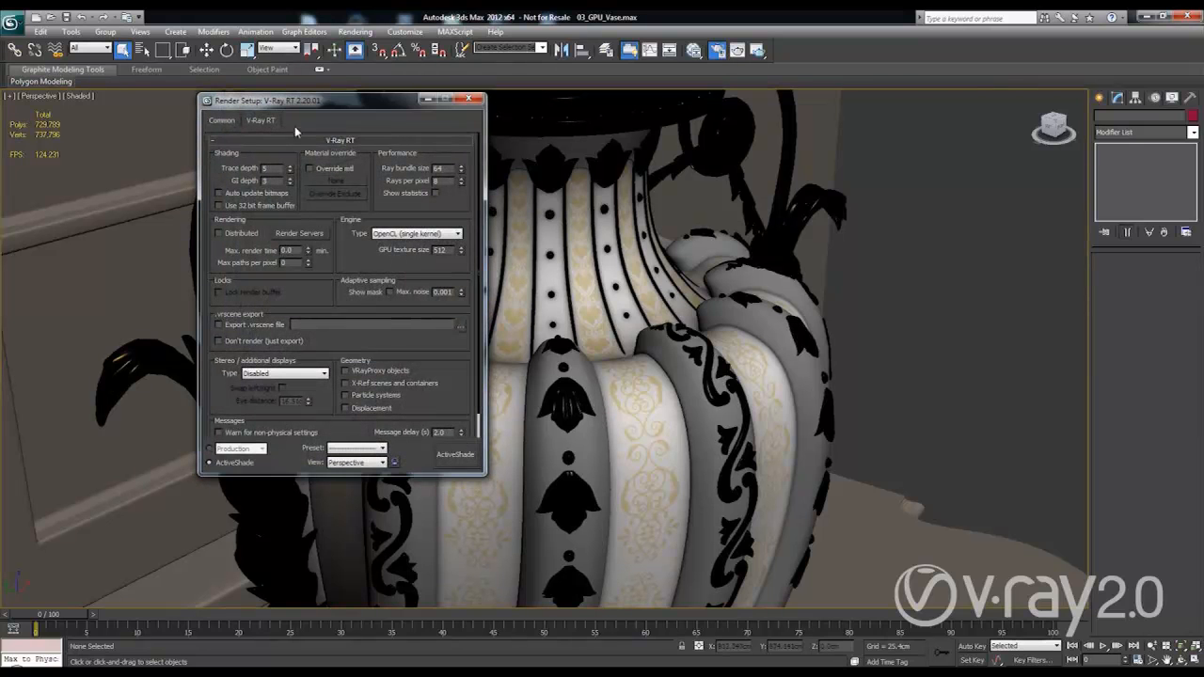
left_click_drag(280, 102, 448, 122)
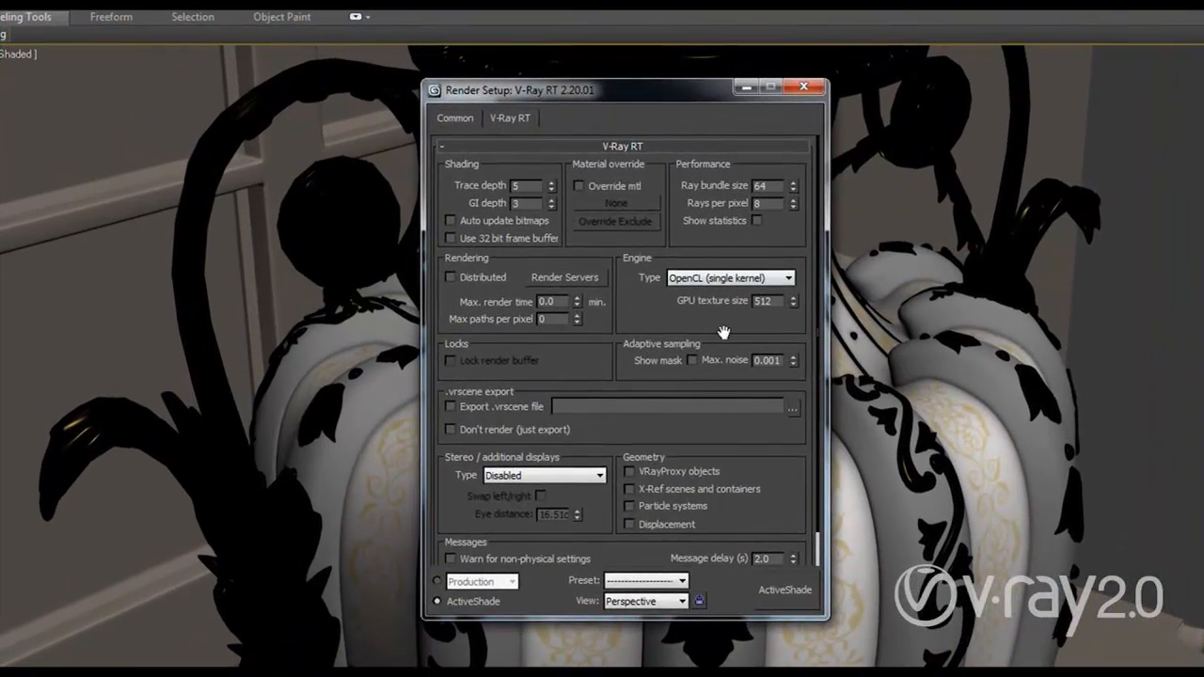
scroll(715, 267, "down", 1)
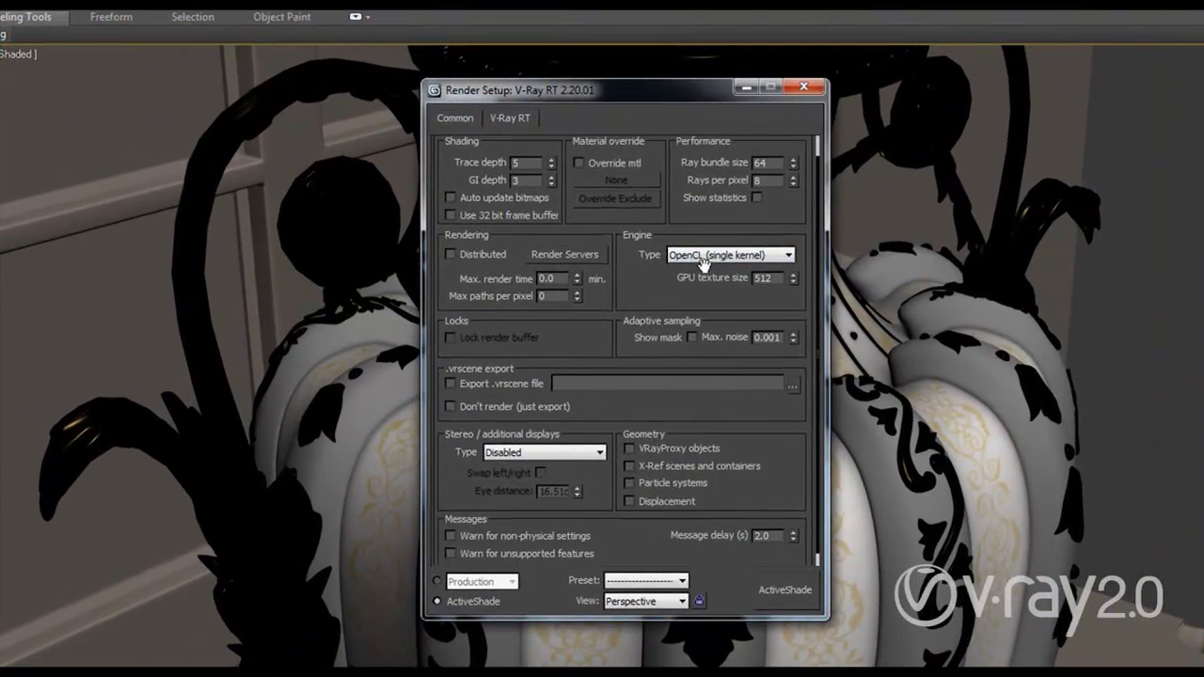
- Run an ActiveShade render of the vase and place its window beside the viewport's vase, with the render settings closed
left_click(804, 89)
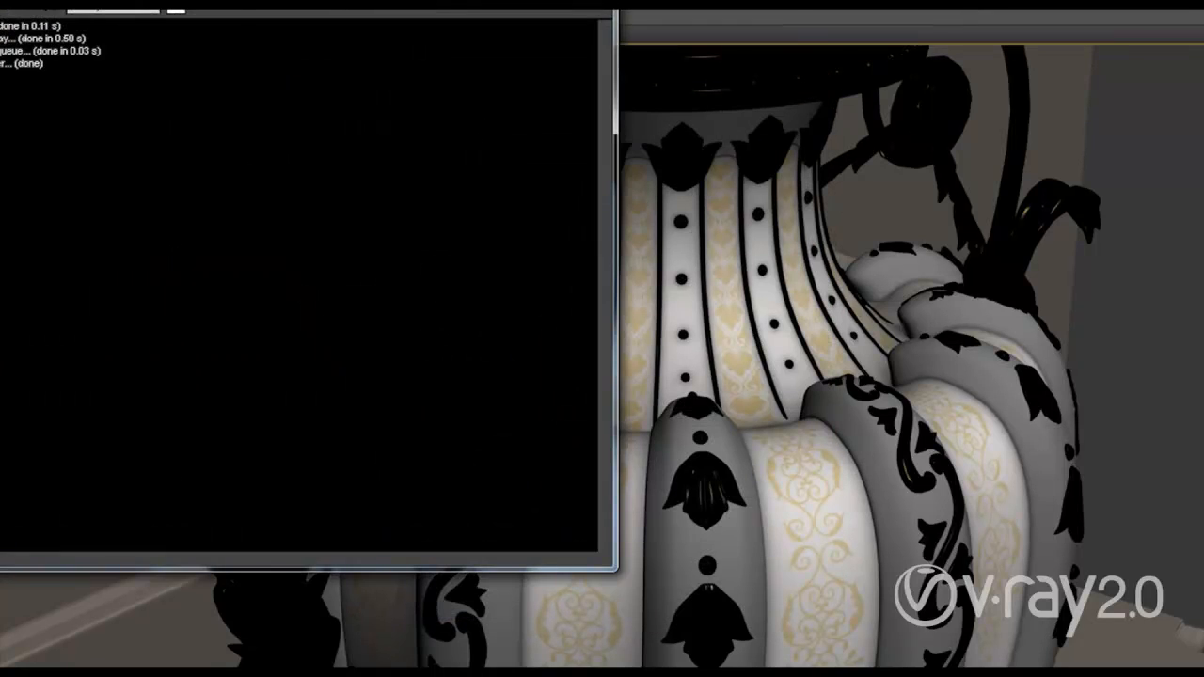
left_click_drag(178, 0, 352, 9)
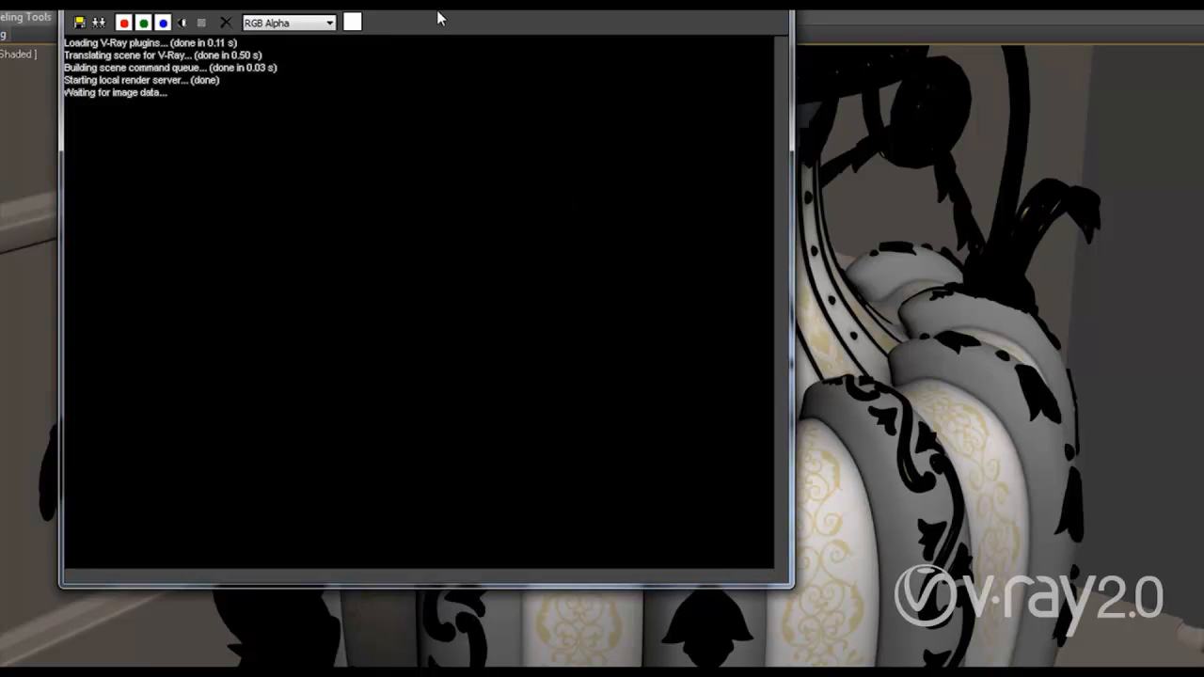
left_click_drag(442, 19, 317, 6)
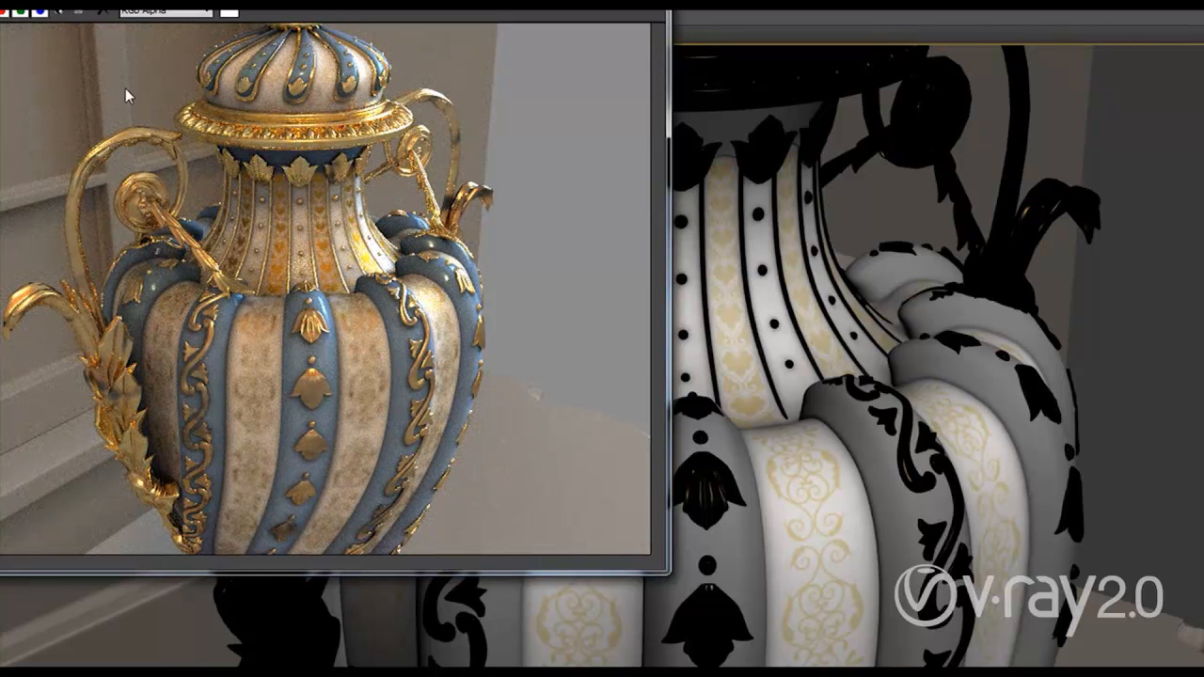
- Limit the ActiveShade render to a region drawn over the vase's neck and upper body
right_click(345, 296)
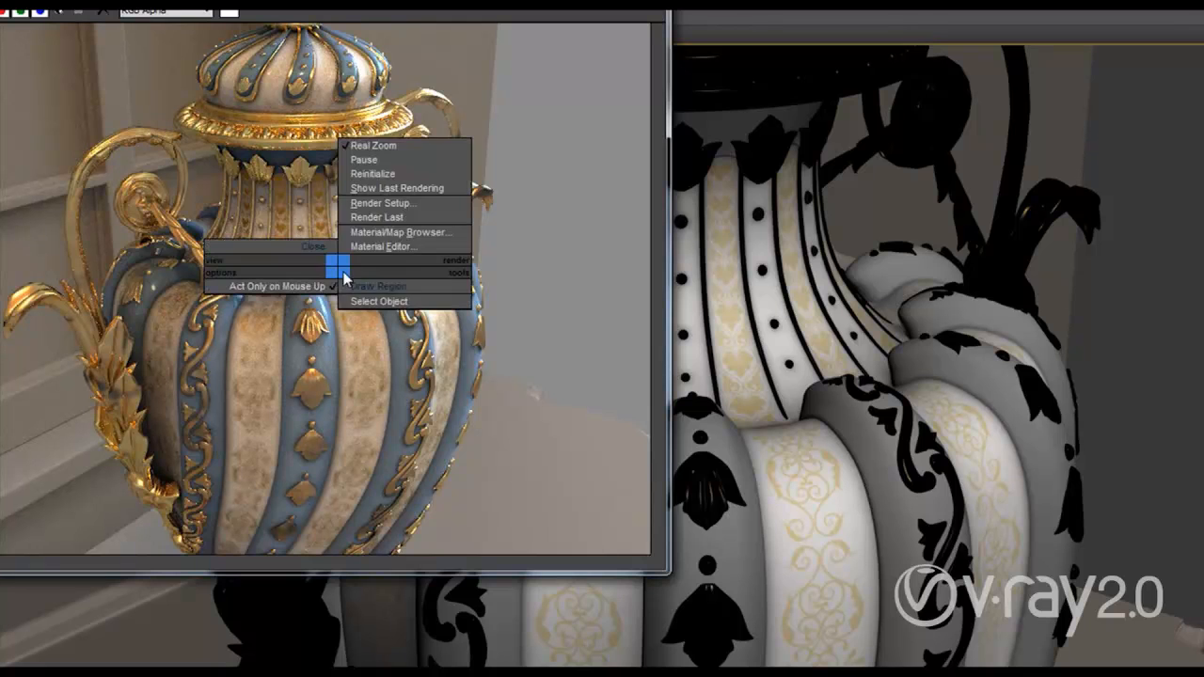
left_click(401, 288)
left_click_drag(421, 378, 528, 417)
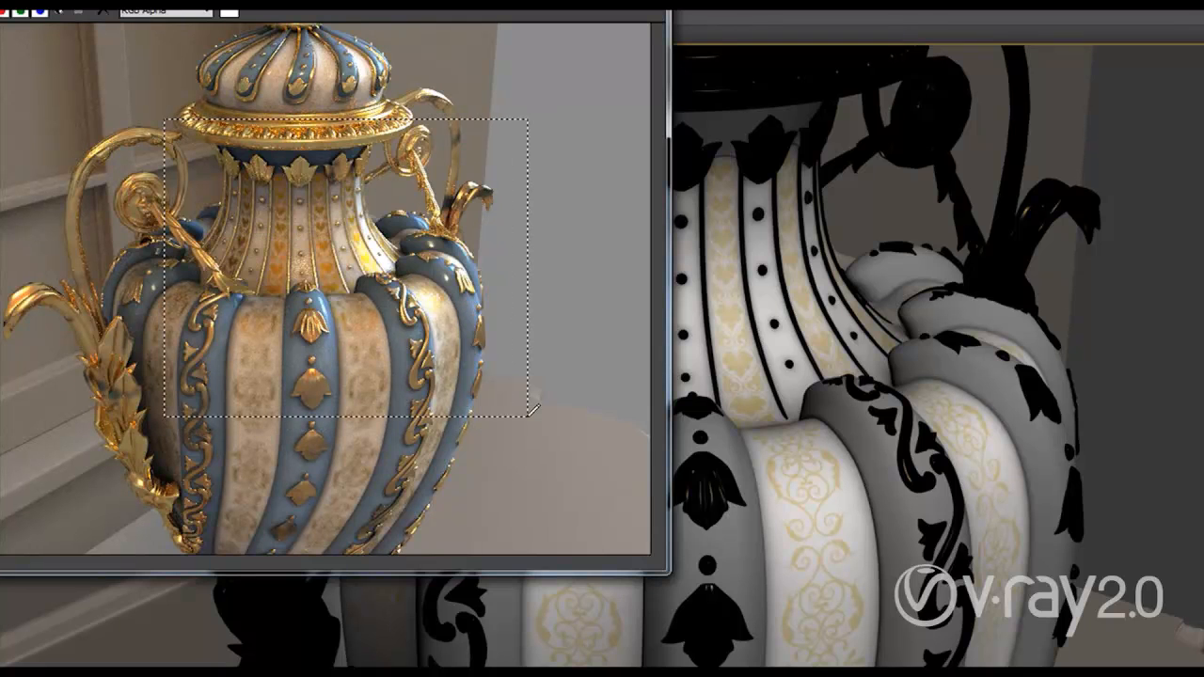
right_click(367, 286)
left_click(269, 232)
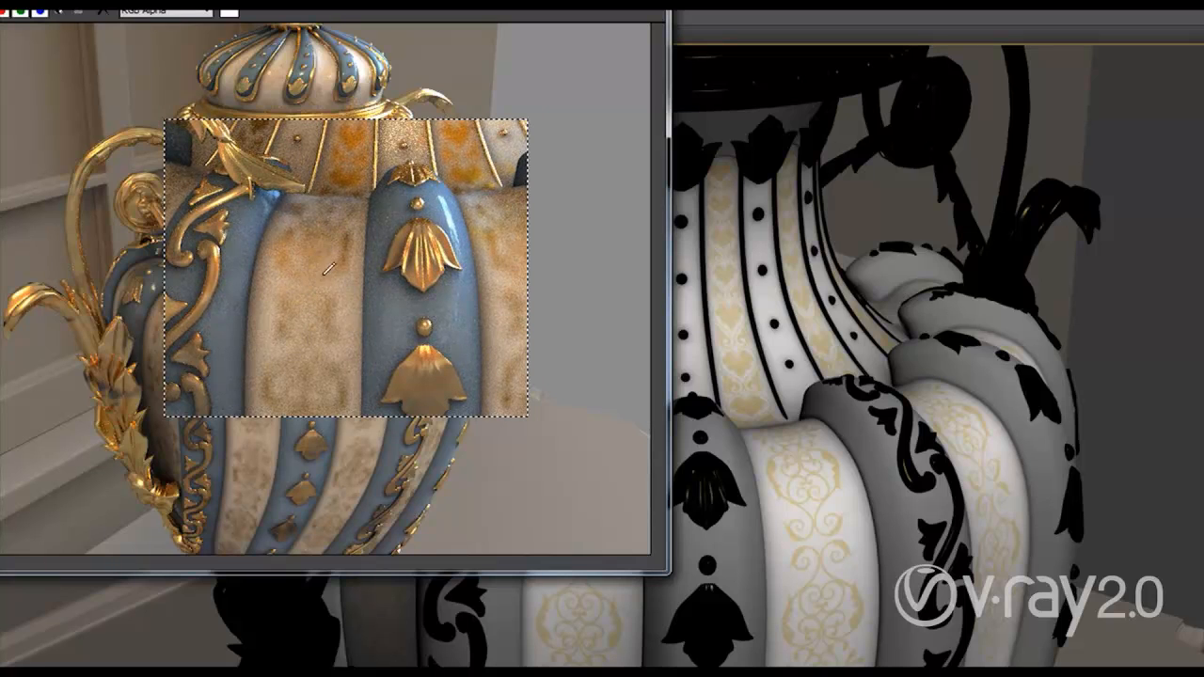
- Show the WhiteBlend material tree in the Slate Material Editor beside the render and select its base material node
left_click_drag(887, 18, 882, 46)
scroll(808, 300, "up", 8)
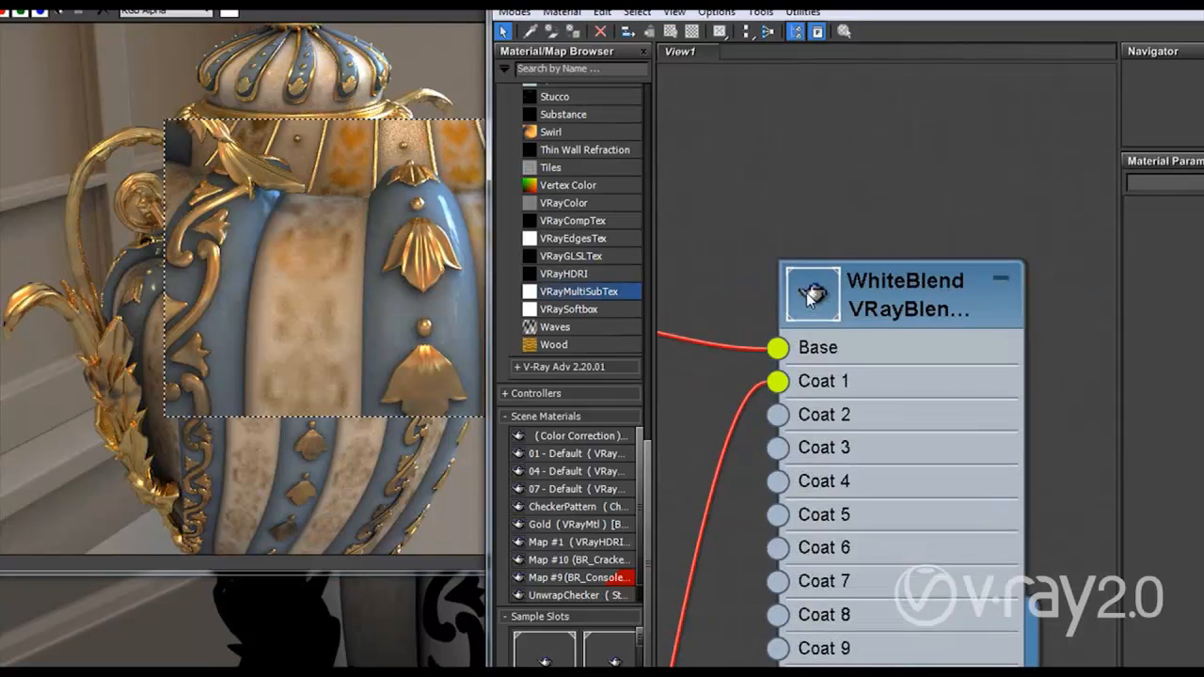
middle_click_drag(879, 310, 908, 204)
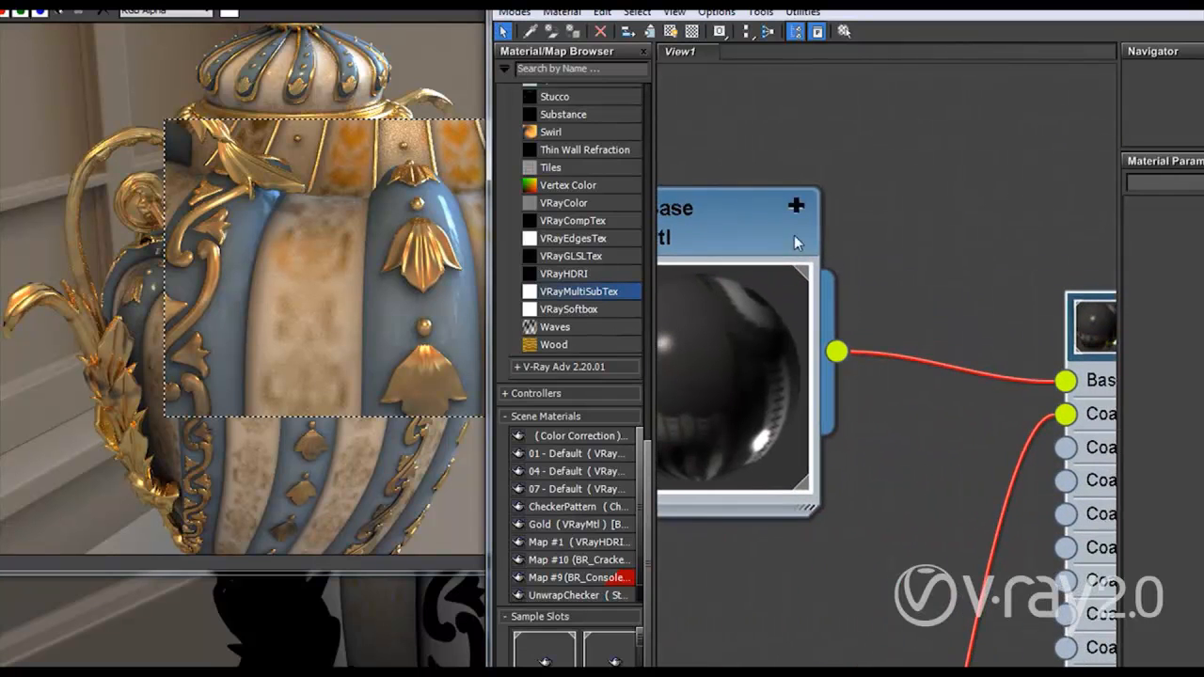
left_click(908, 203)
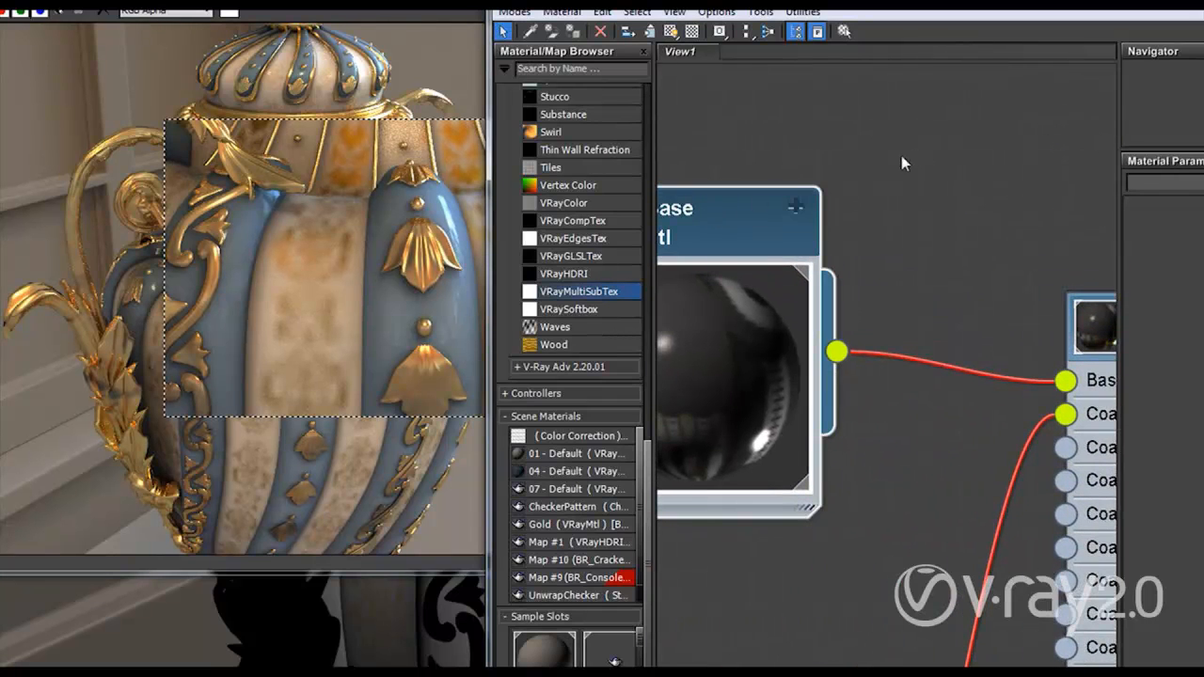
- Examine the WhiteBase and WhiteCoat nodes of the WhiteBlend tree and the Map #8 bitmap node's parameters
middle_click_drag(898, 159, 1066, 149)
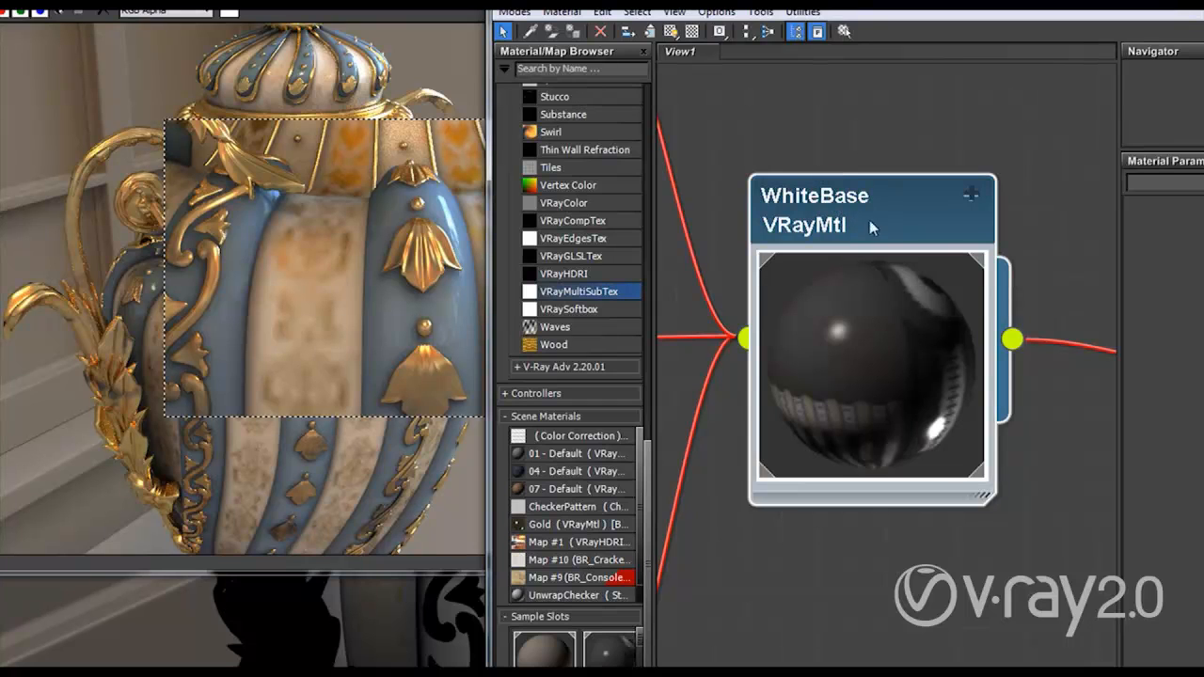
middle_click_drag(936, 584, 945, 354)
middle_click_drag(885, 527, 919, 380)
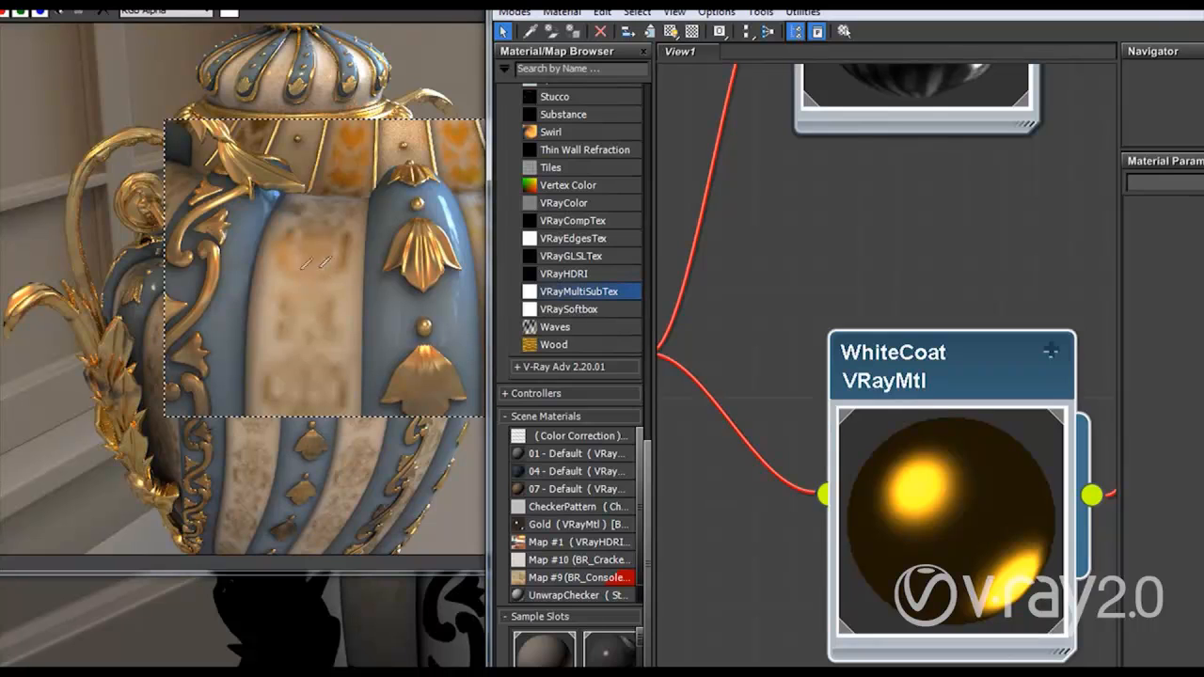
middle_click_drag(669, 321, 1048, 345)
middle_click_drag(861, 248, 909, 207)
double_click(808, 287)
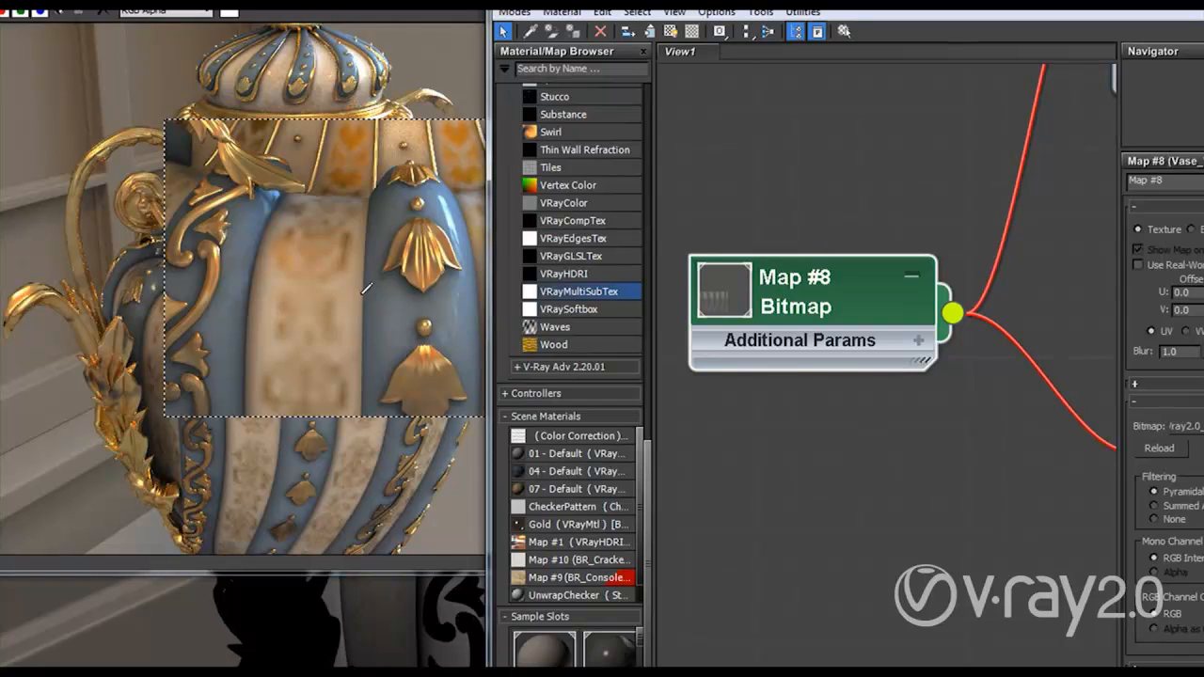
middle_click_drag(885, 158, 869, 438)
scroll(877, 365, "down", 3)
middle_click_drag(903, 263, 922, 342)
middle_click_drag(926, 469, 706, 287)
middle_click_drag(893, 376, 686, 323)
middle_click_drag(1026, 473, 835, 311)
scroll(879, 339, "down", 1)
- Move the material editor aside, clear the render region and reframe the ActiveShade render on the vase's base
left_click_drag(785, 2, 1151, 7)
middle_click_drag(376, 309, 363, 167)
middle_click_drag(364, 249, 326, 339)
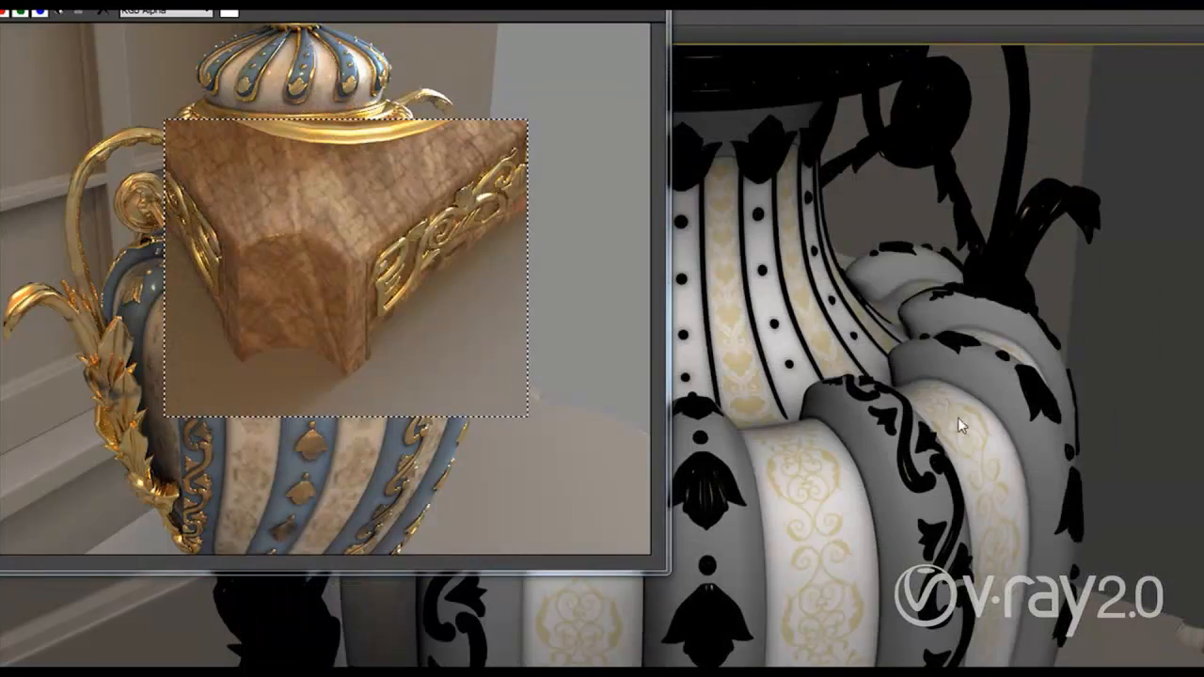
middle_click_drag(1004, 595, 1013, 464)
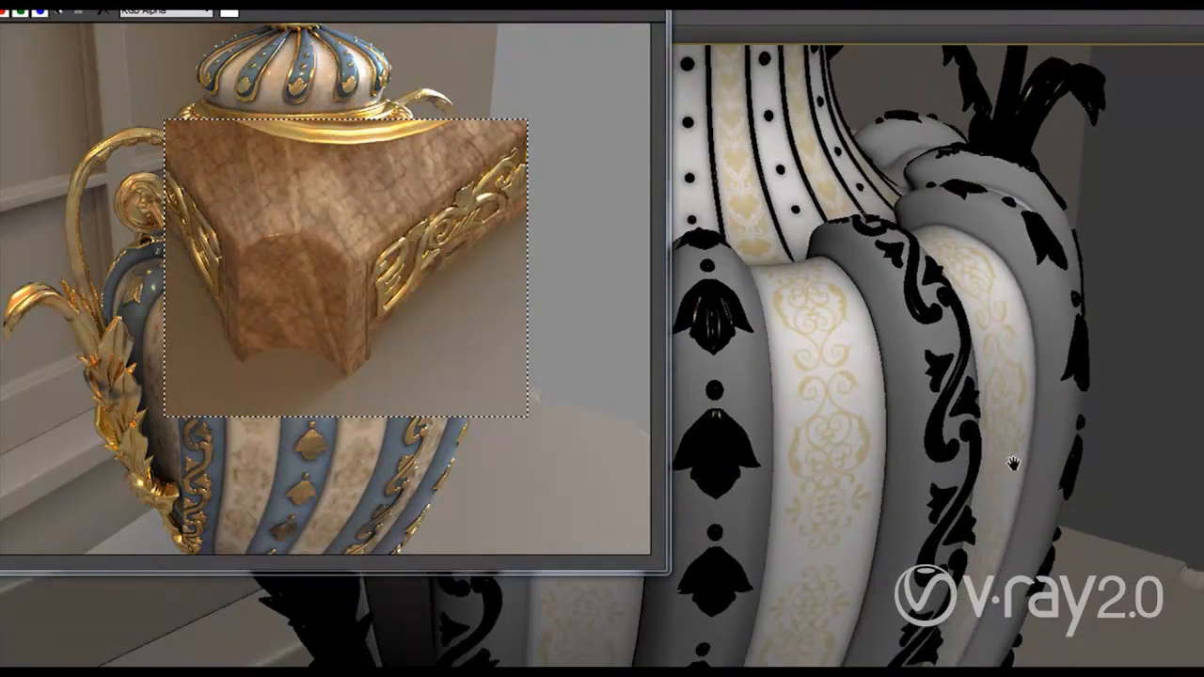
left_click(591, 400)
middle_click_drag(823, 540, 872, 246)
middle_click_drag(841, 503, 787, 263)
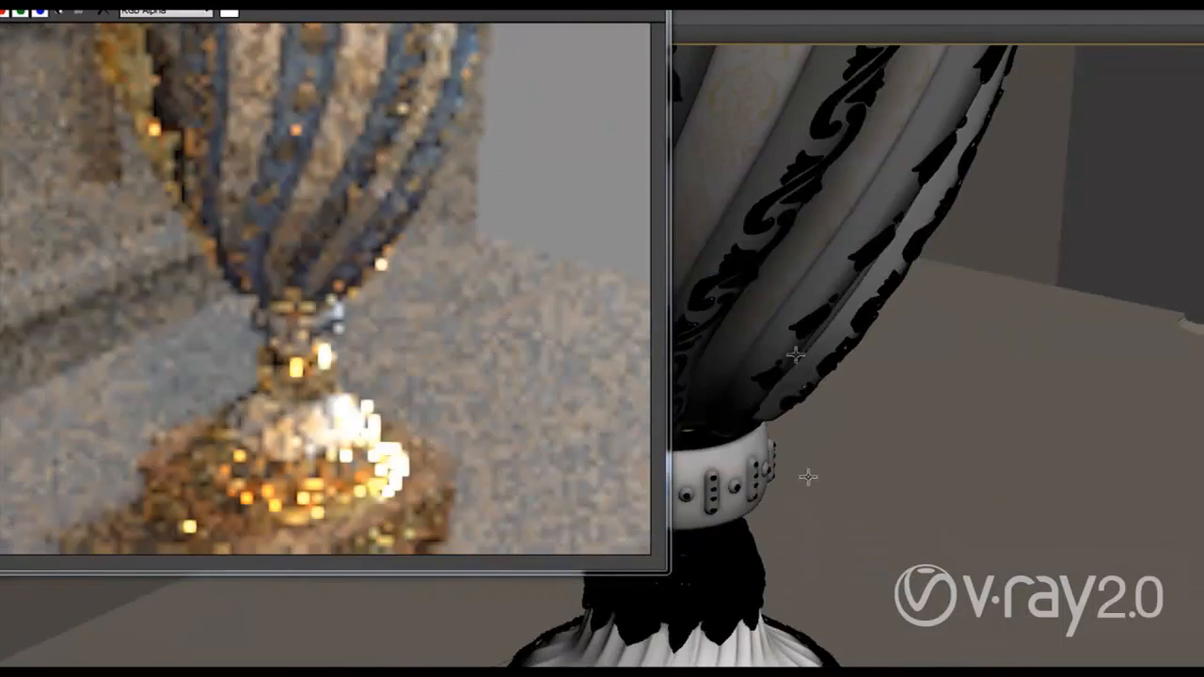
middle_click_drag(808, 477, 790, 299)
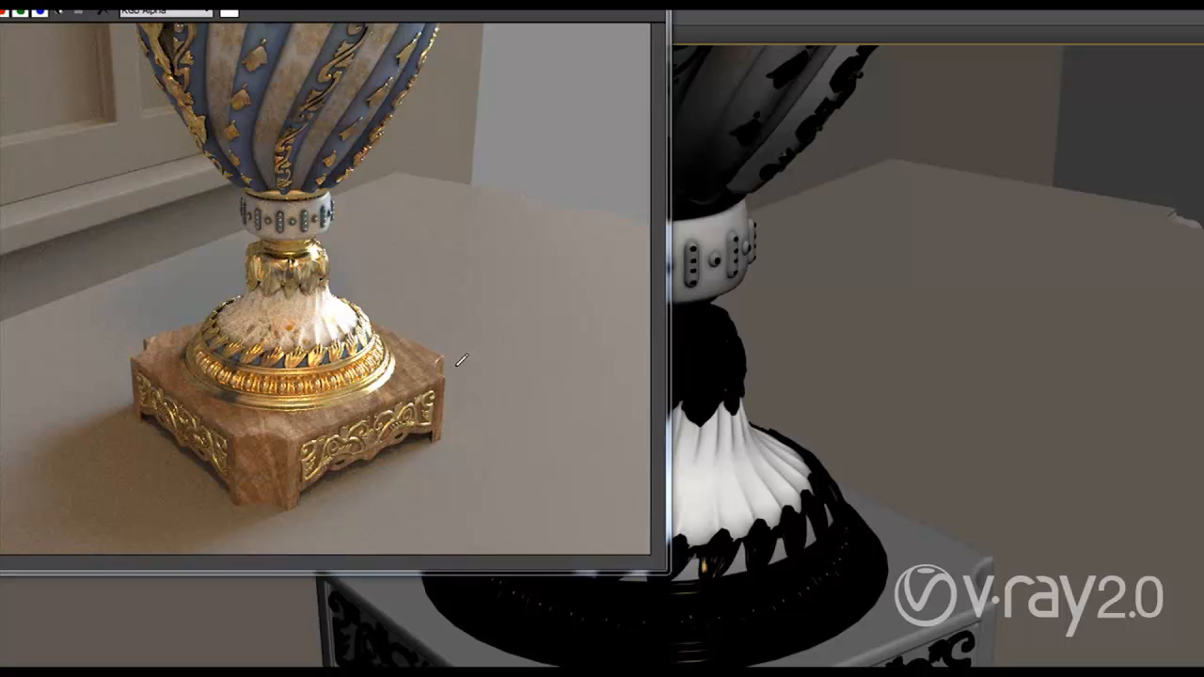
- Close the ActiveShade render and open 04_PTEX_Van.max without saving the vase scene's changes
right_click(407, 222)
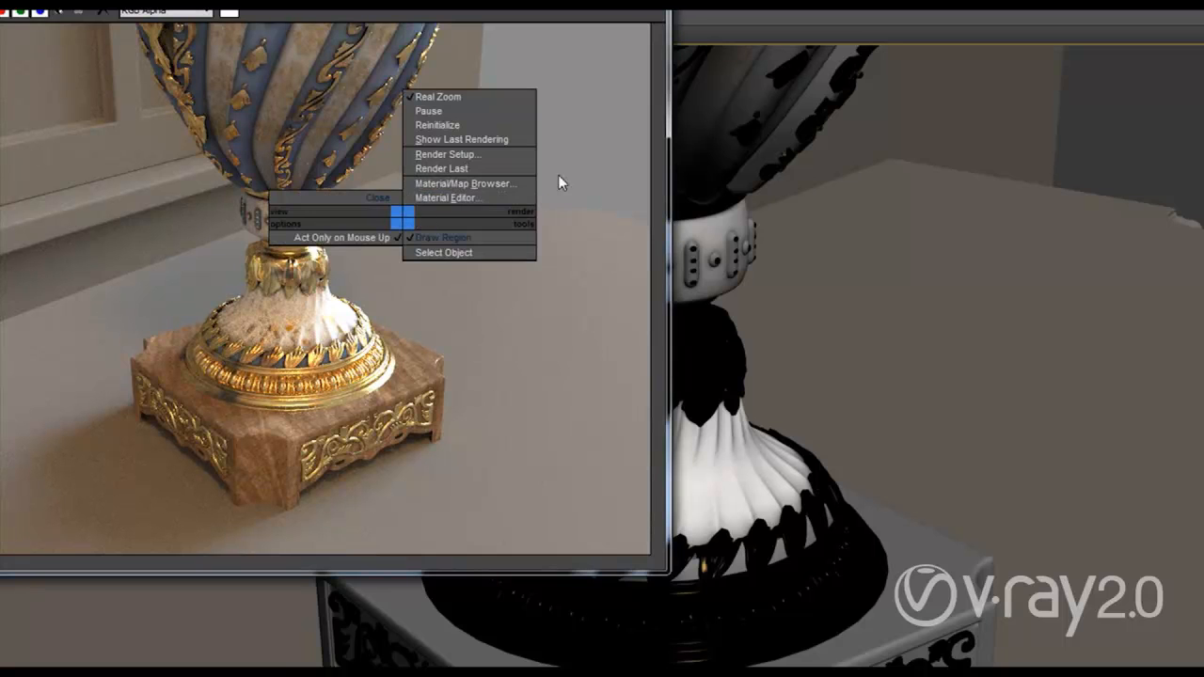
left_click(167, 131)
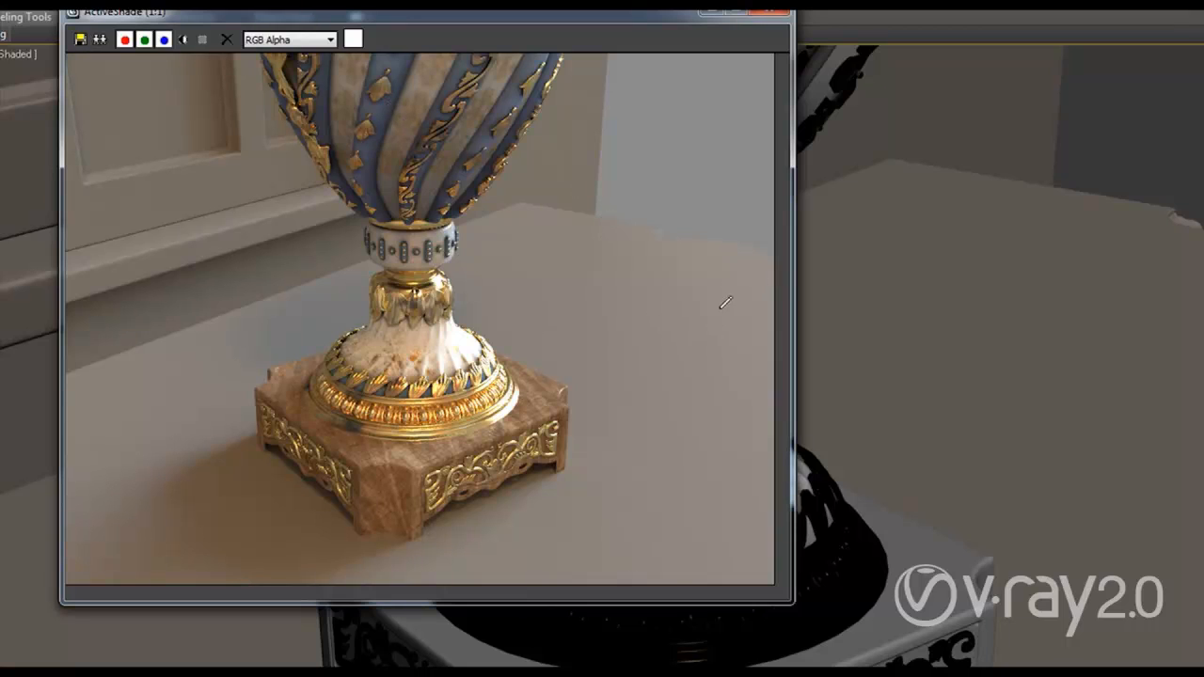
left_click(774, 14)
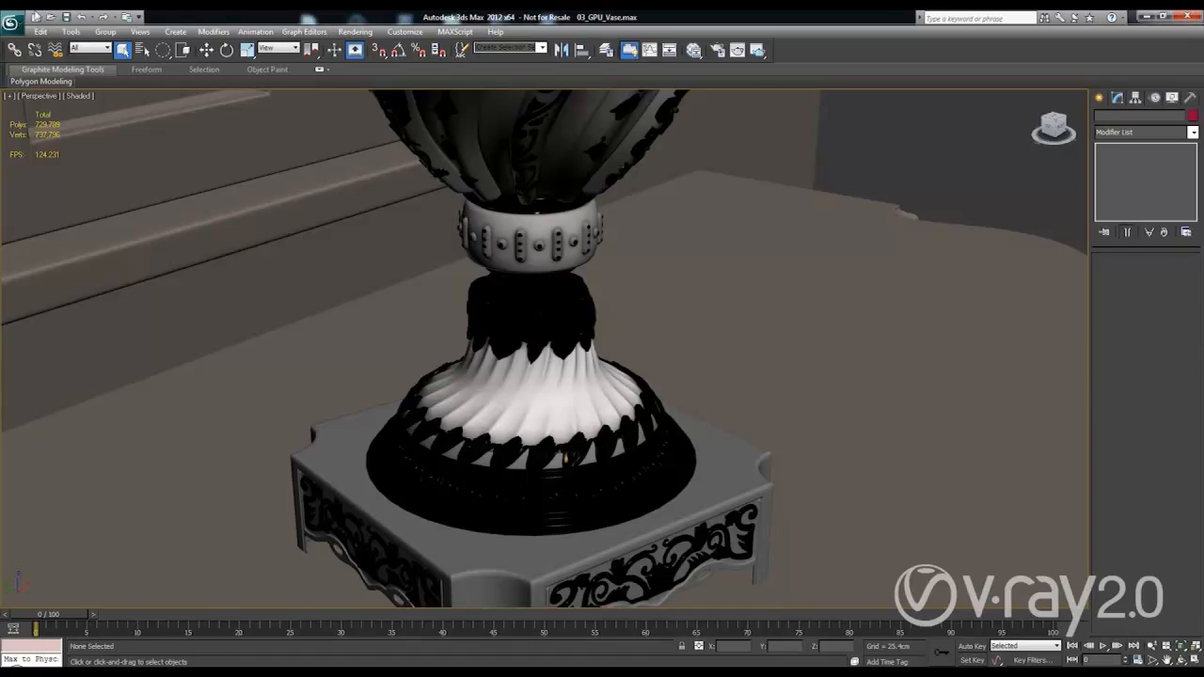
left_click(49, 19)
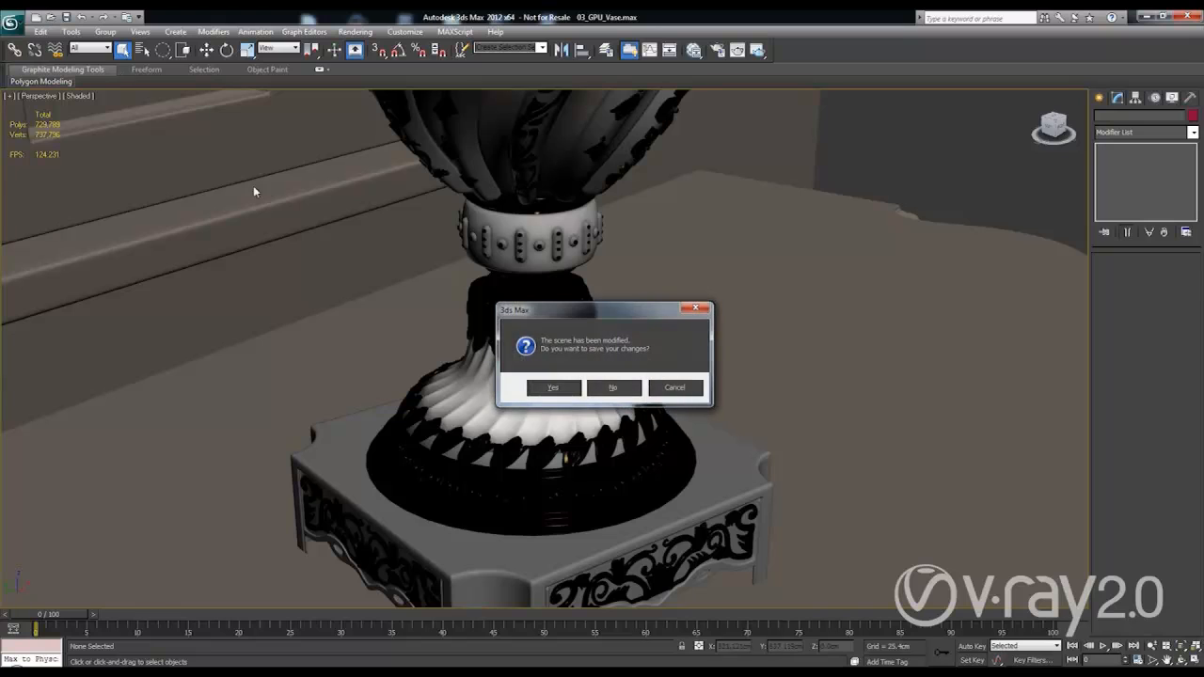
left_click(612, 388)
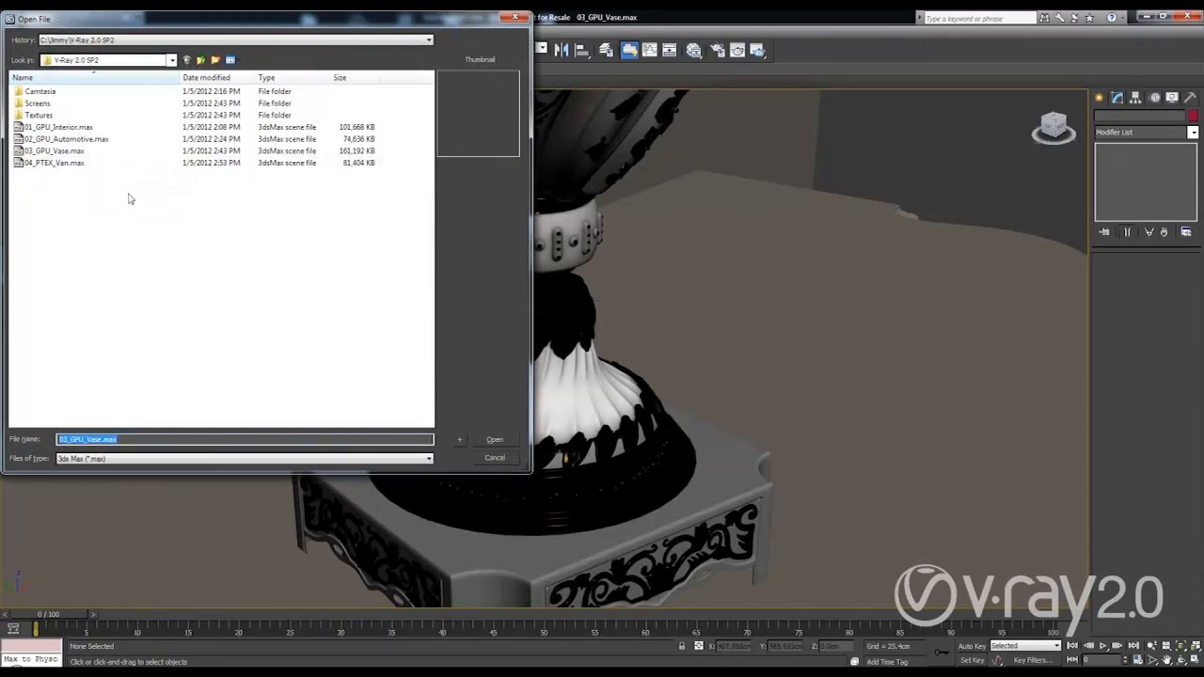
double_click(56, 163)
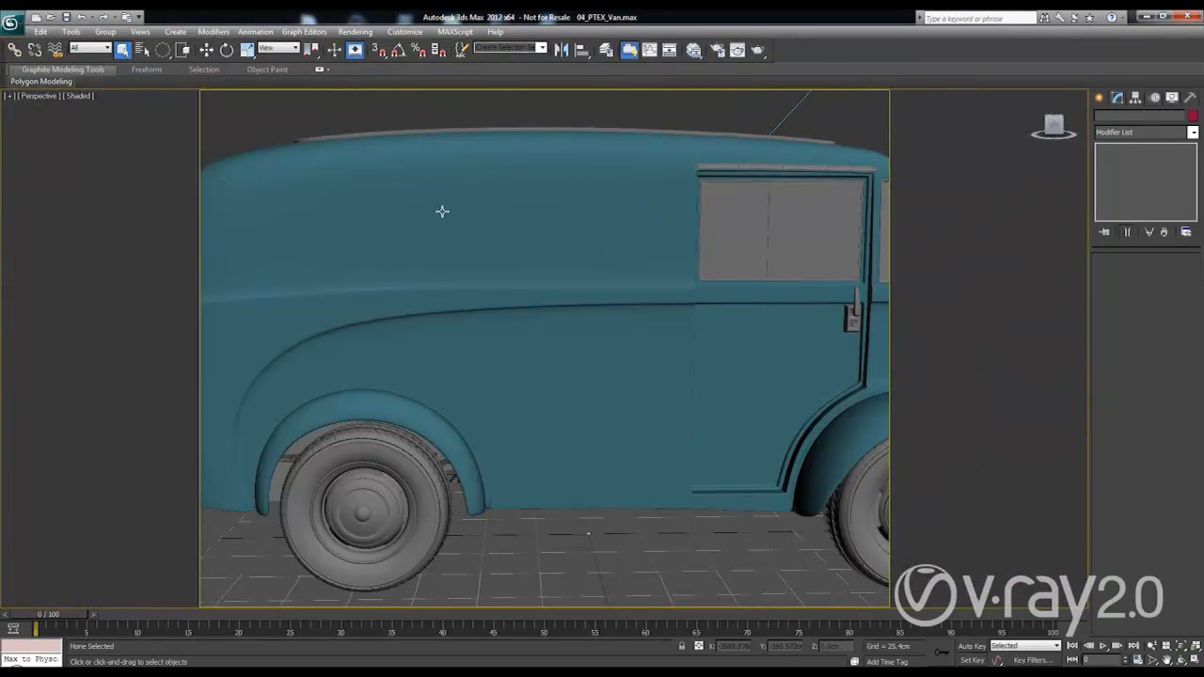
- Show the van body's PTEX_01 material in the Slate Material Editor, with the editor placed beside the van
left_click(442, 212)
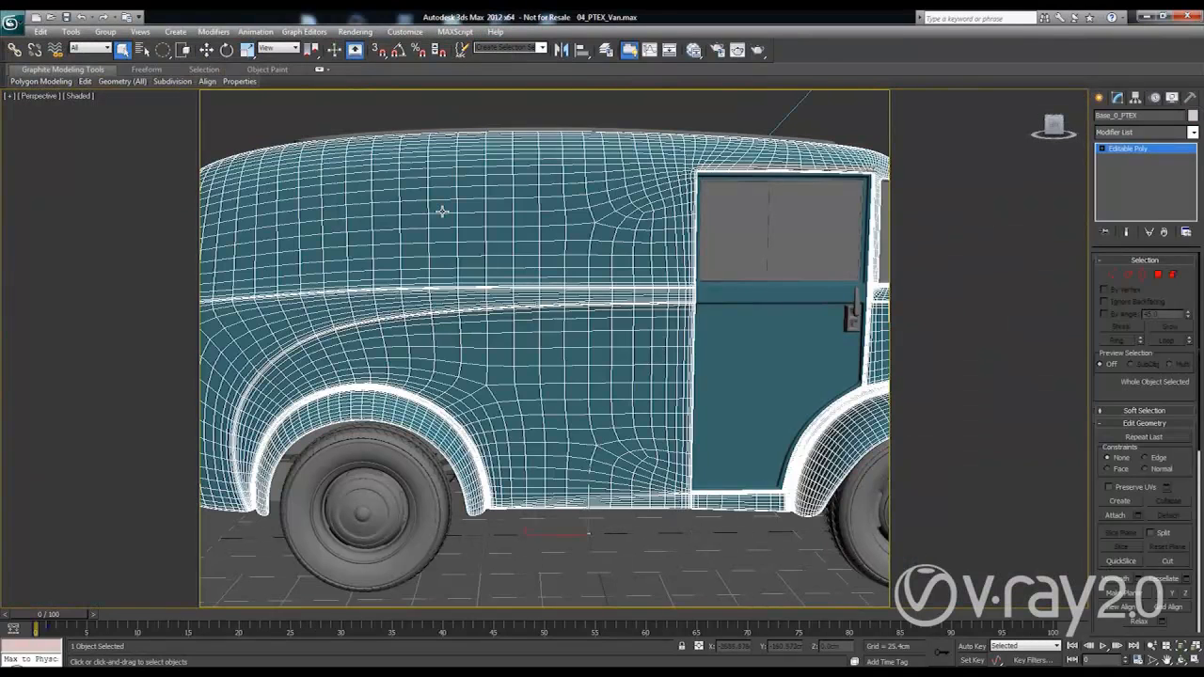
left_click(693, 50)
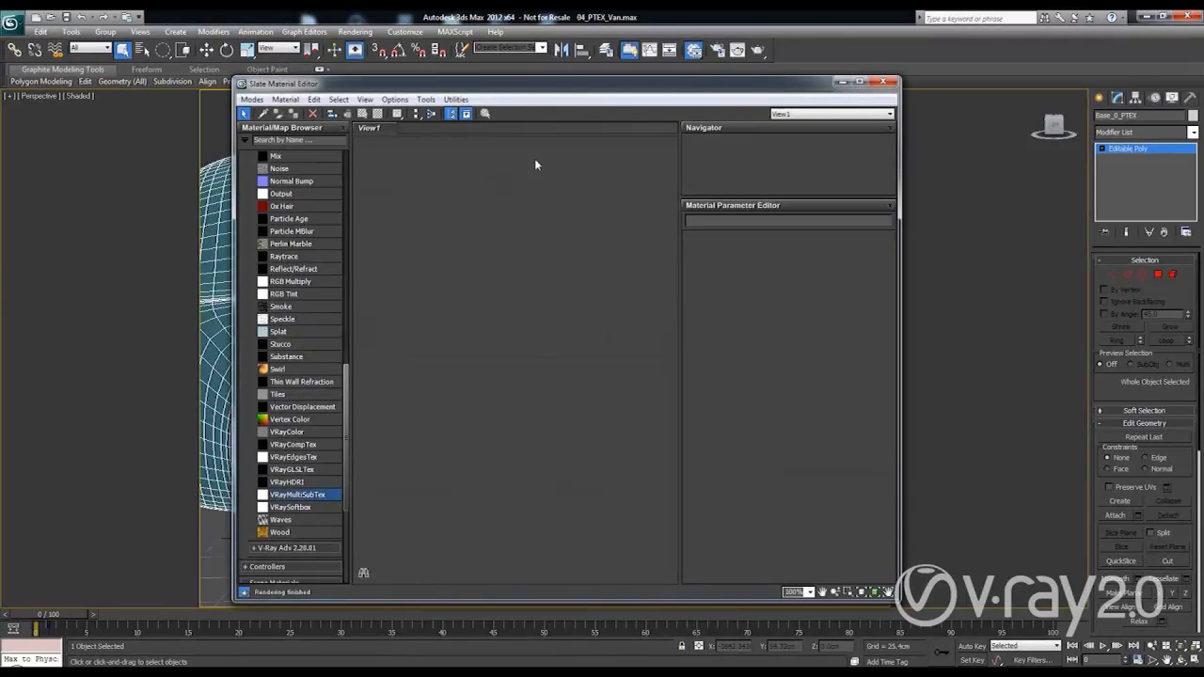
left_click_drag(301, 83, 553, 119)
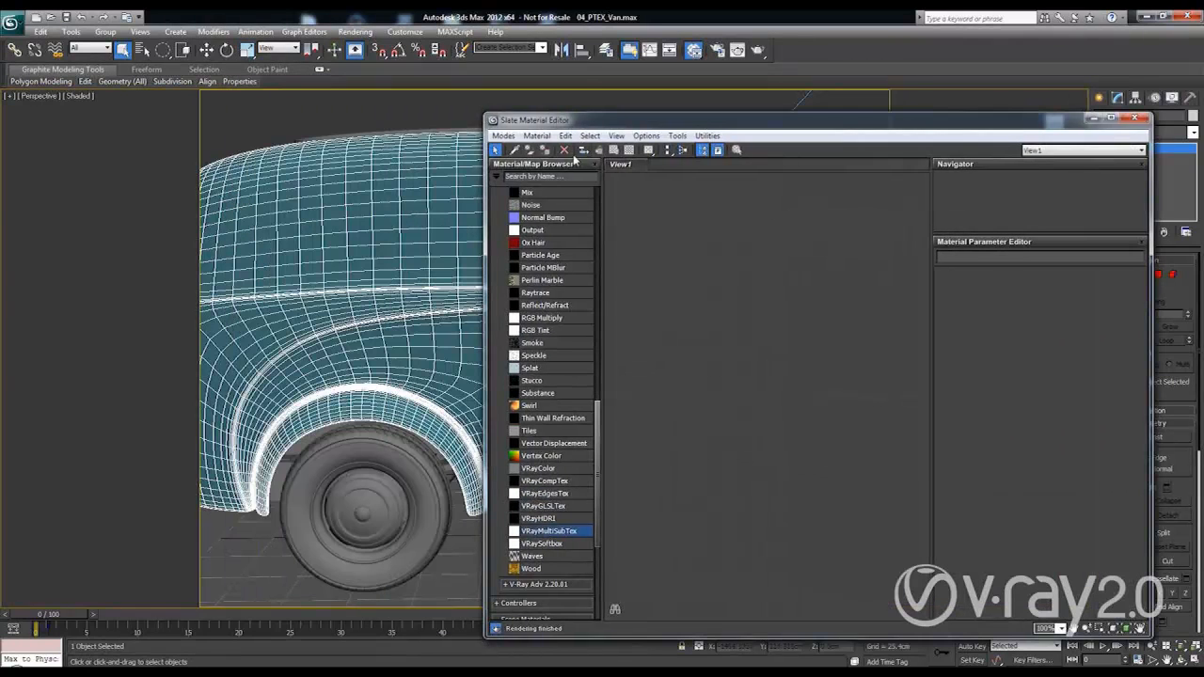
left_click(447, 177)
scroll(780, 294, "up", 3)
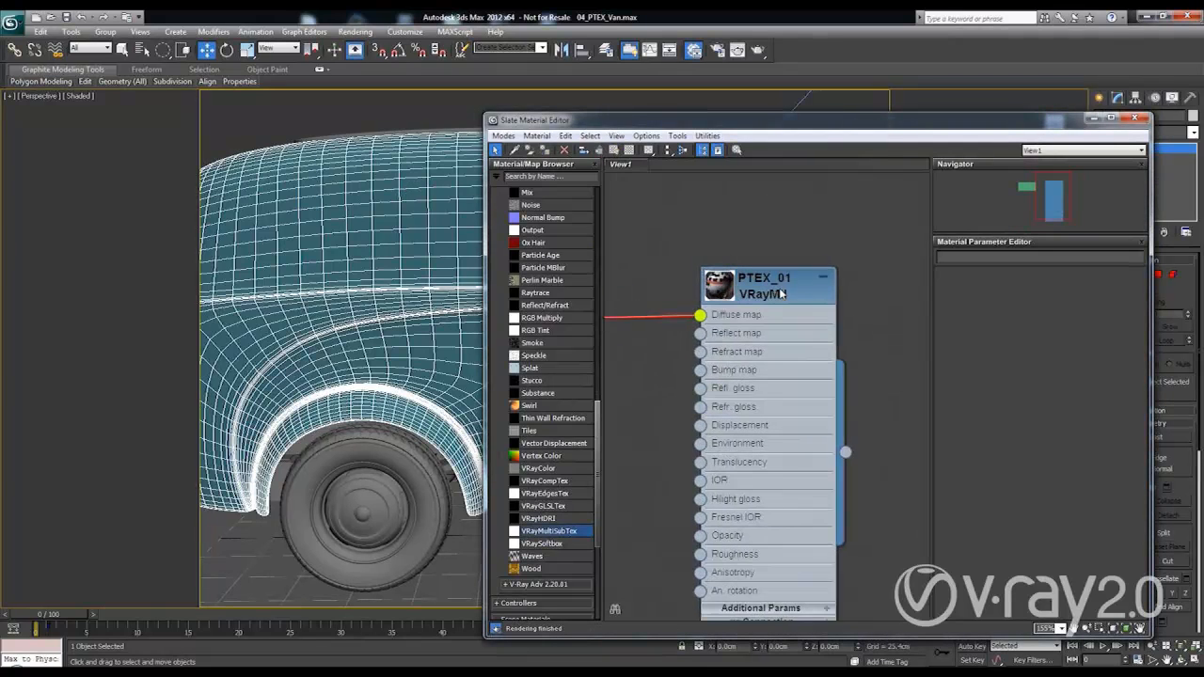
- Place the VRayPtex map node close beside the PTEX_01 material's diffuse input and enlarge the node's preview
scroll(781, 295, "up", 2)
middle_click_drag(659, 217, 830, 191)
left_click_drag(670, 282, 772, 285)
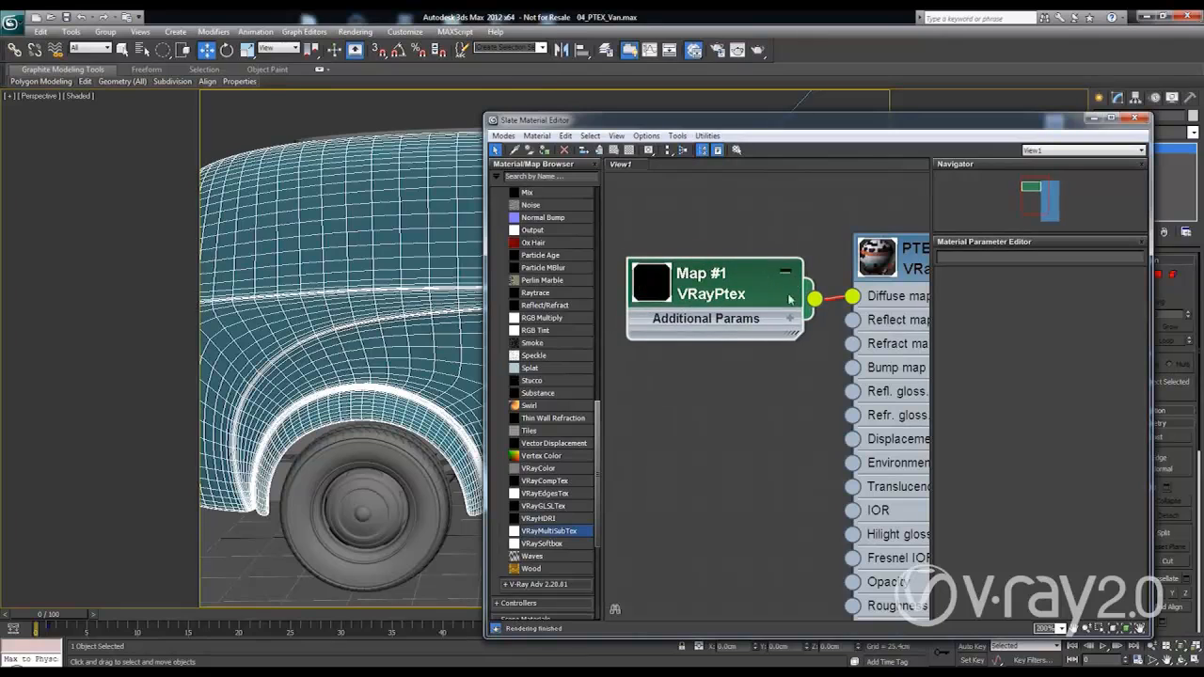
left_click(785, 272)
left_click(784, 272)
double_click(659, 288)
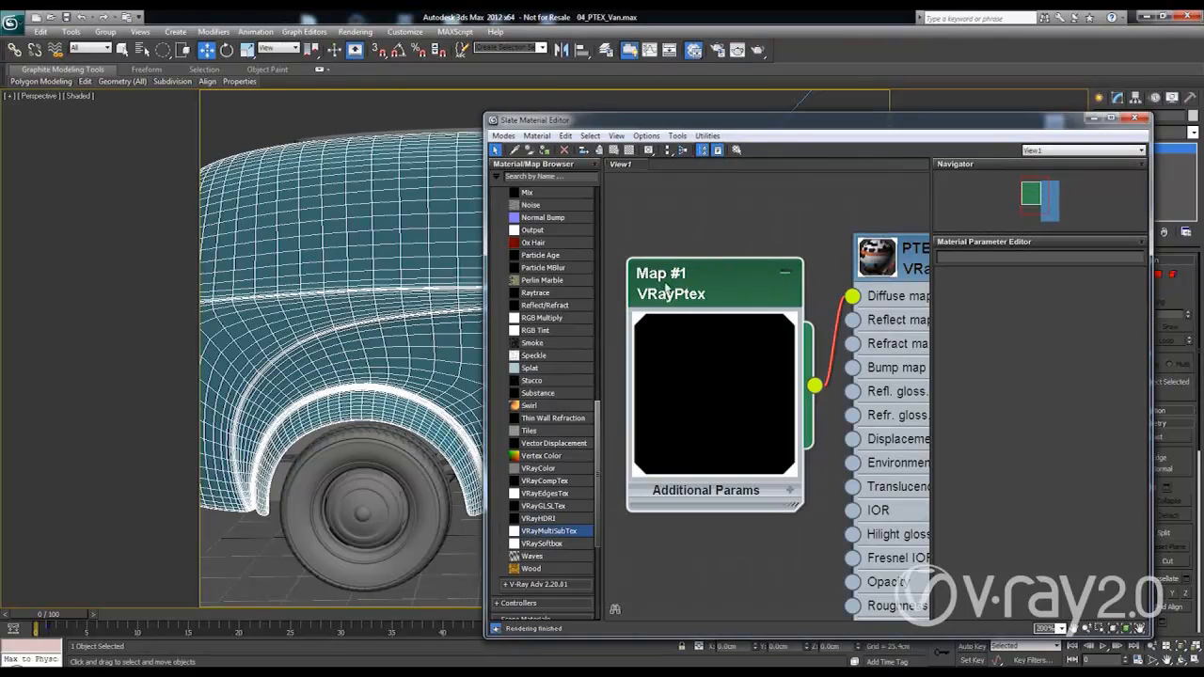
left_click_drag(727, 287, 729, 227)
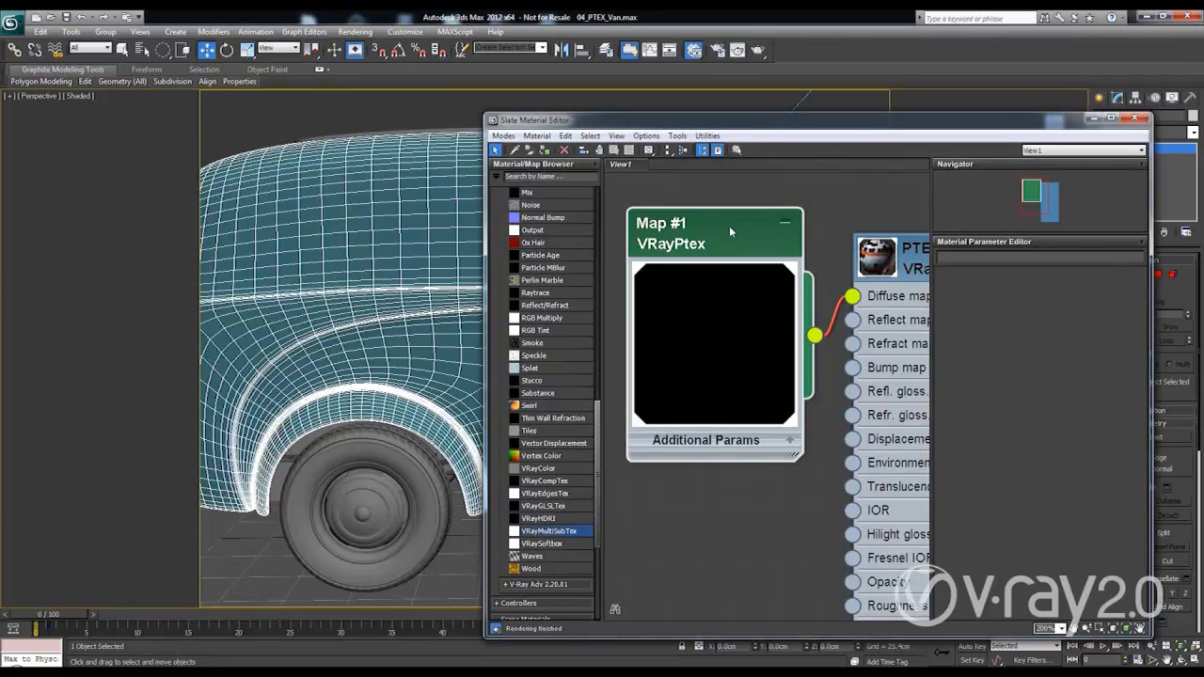
- Switch to the Screens folder in Windows Explorer and view the PTEX painting screenshots from PTEX_01.jpg onward
mouse_move(87, 673)
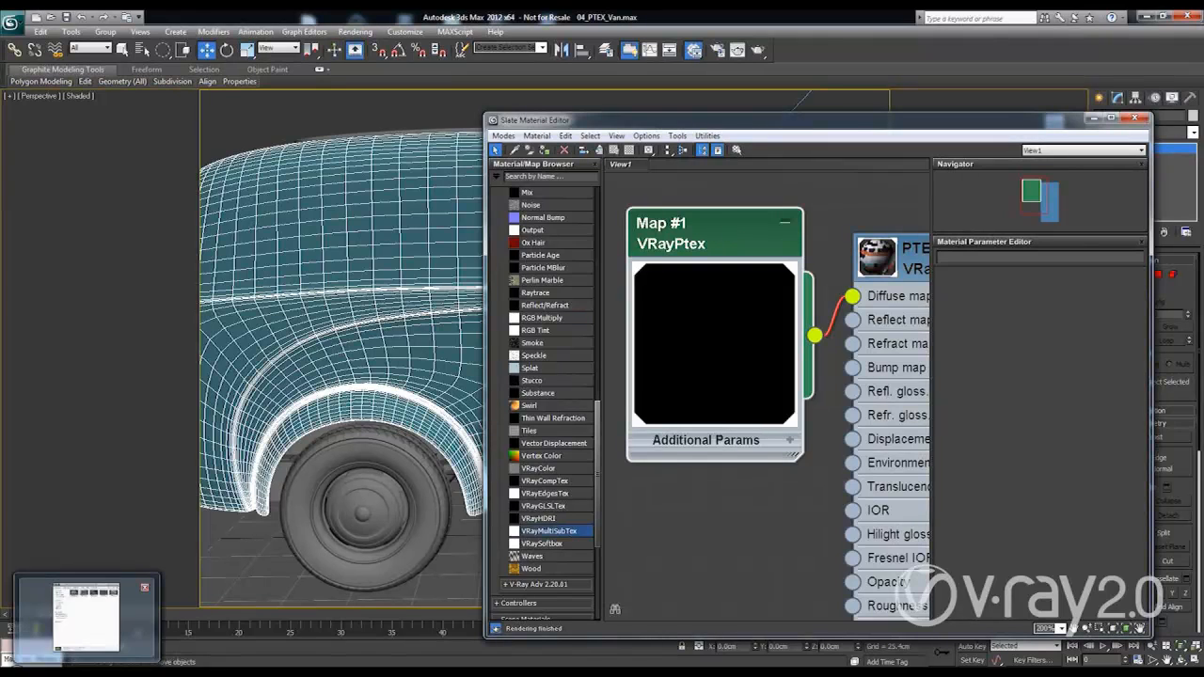
left_click(86, 616)
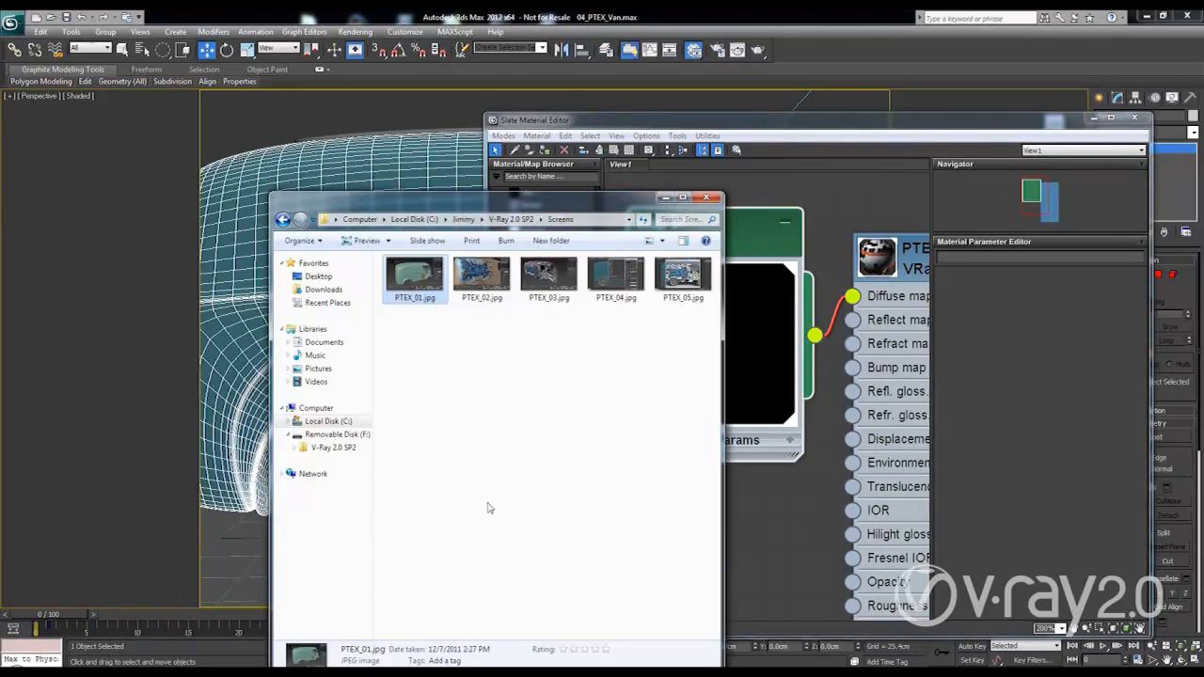
double_click(413, 282)
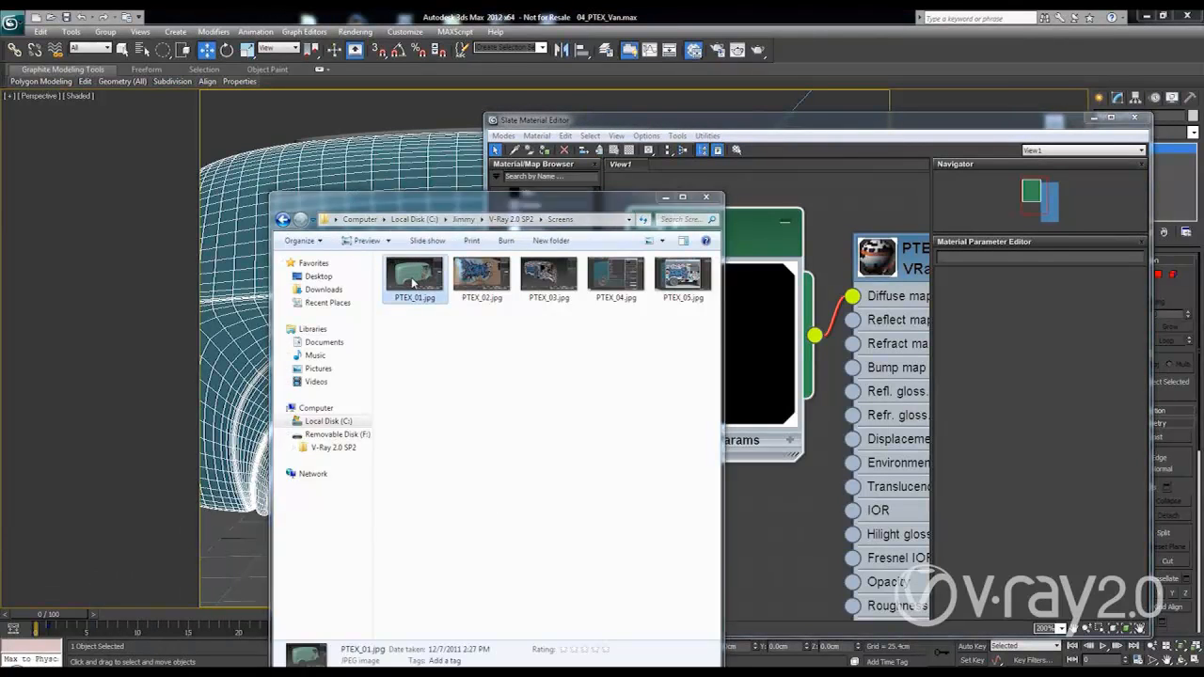
double_click(203, 68)
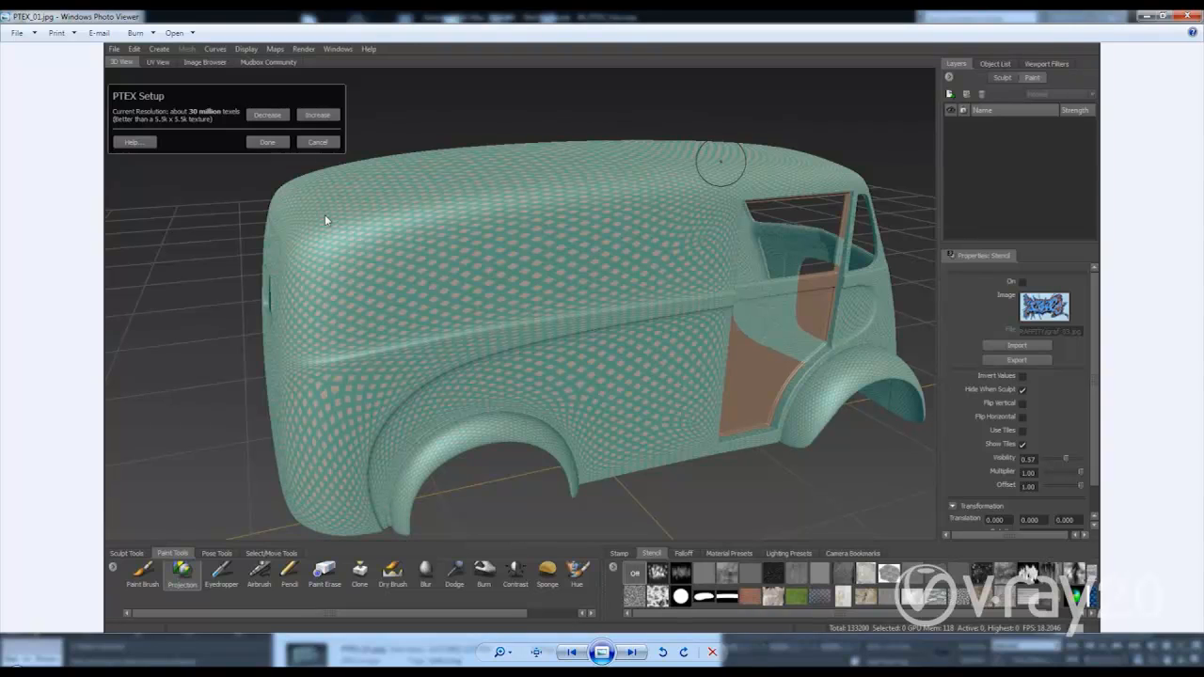
key("Right")
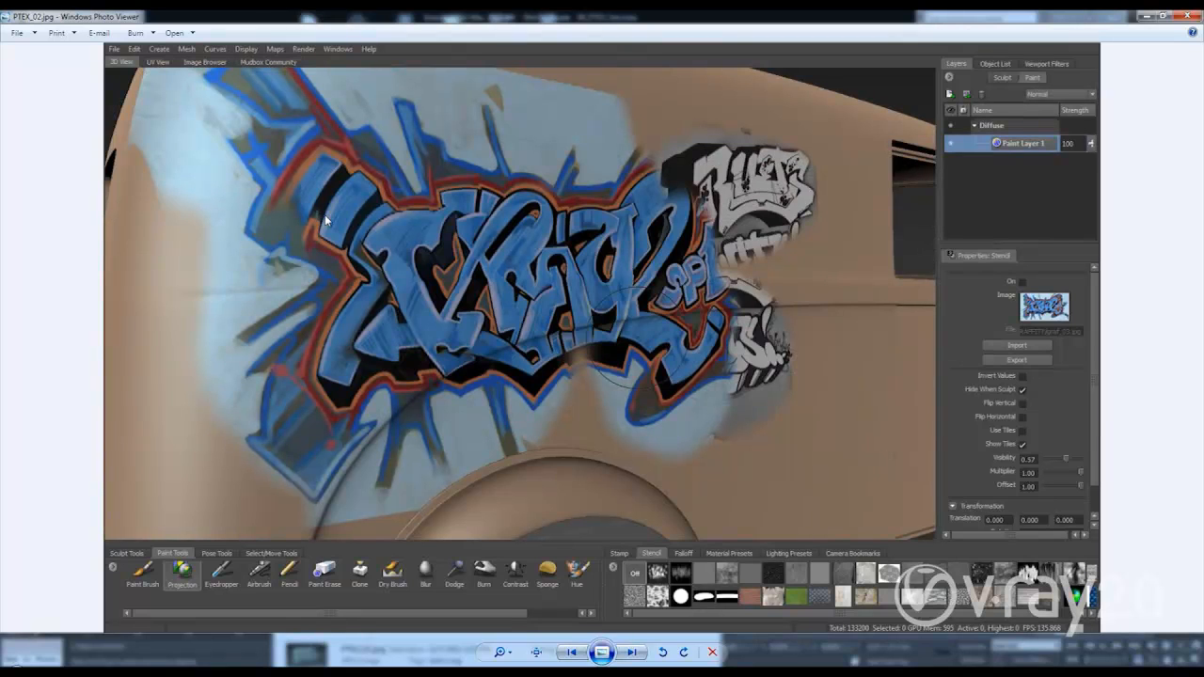
key("Right")
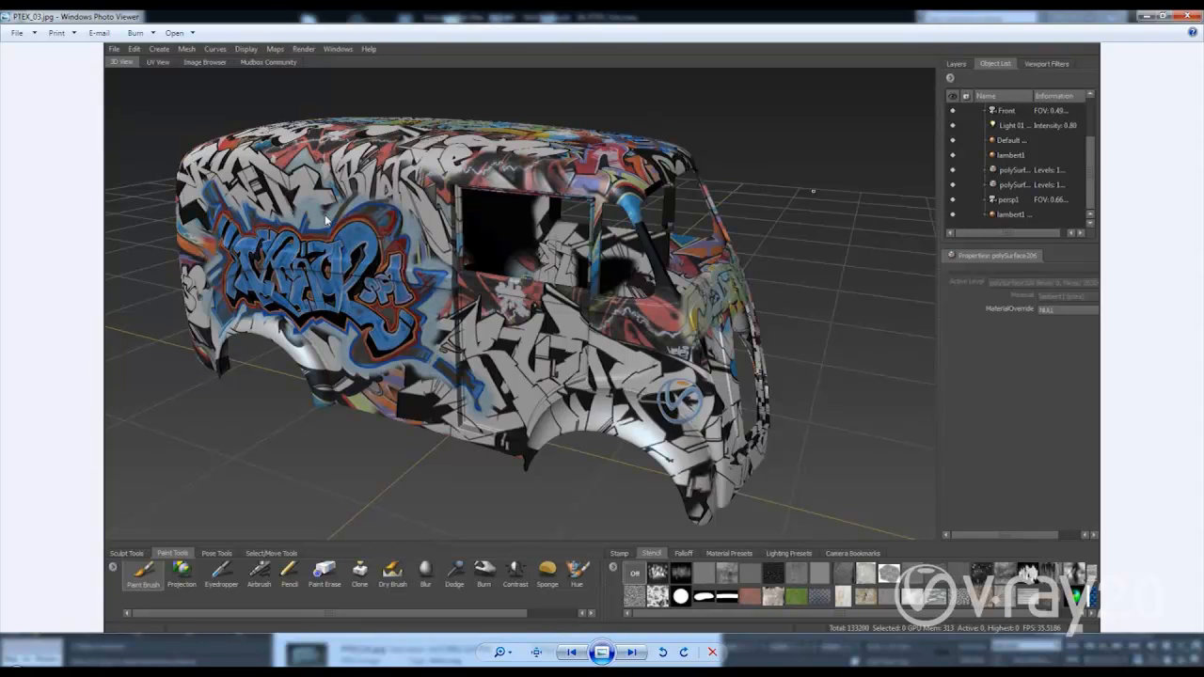
key("Right")
key("Left")
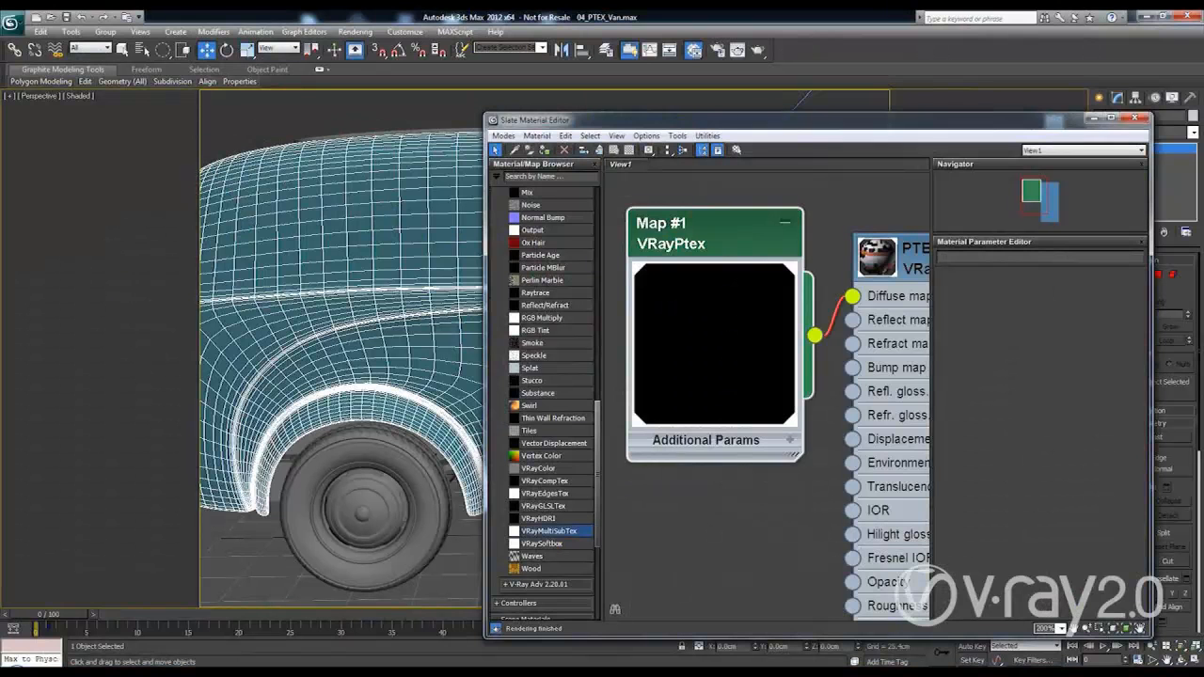
- Render the van's side with its Ptex texture and close the frame buffer
left_click_drag(877, 124, 860, 119)
left_click(758, 51)
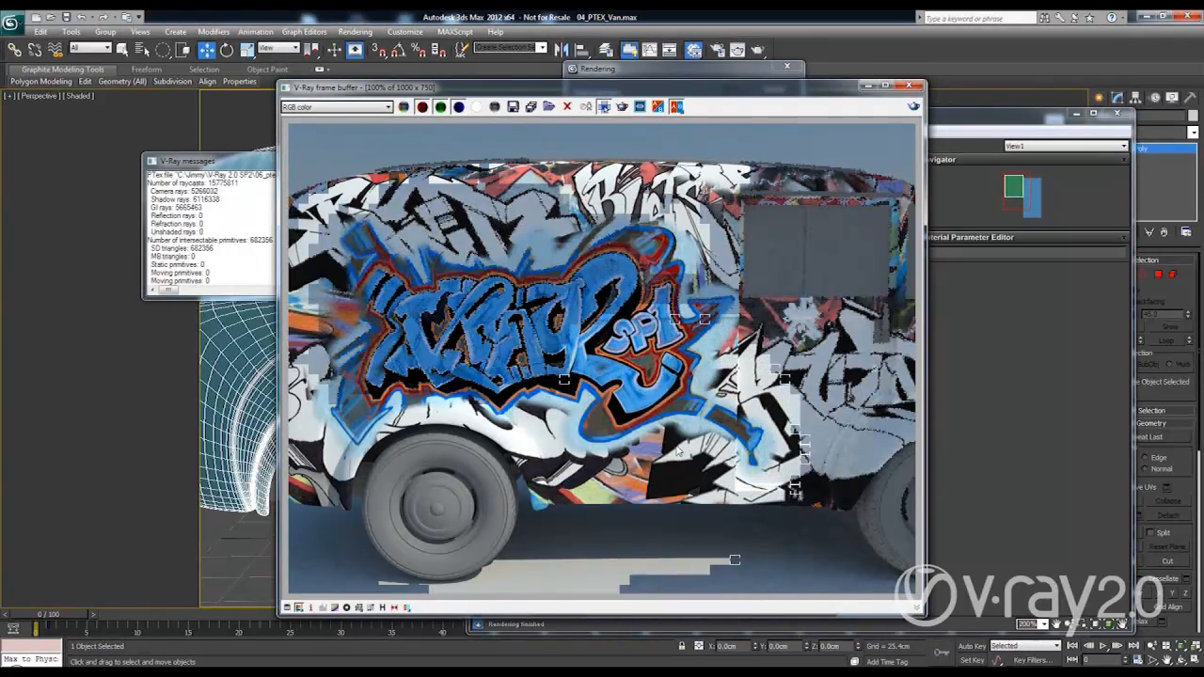
left_click(908, 85)
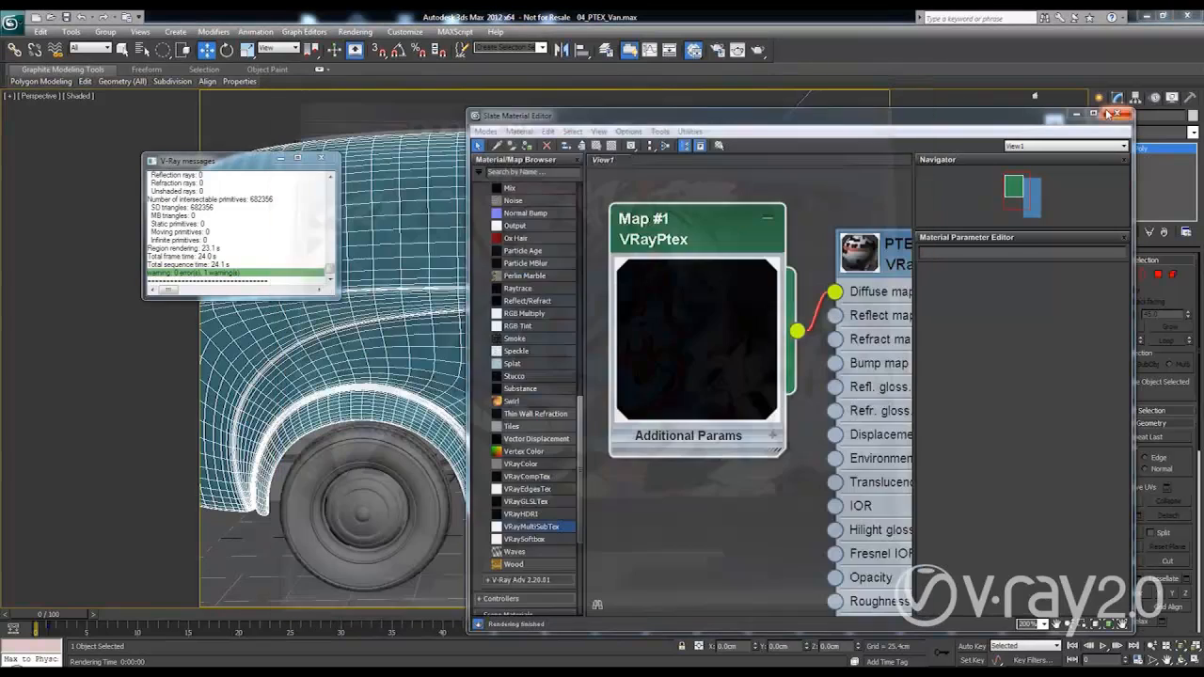
- Bring the whole van and its lighting into view from above and select the VRaySun light
left_click(790, 122)
key("alt+z")
left_click_drag(683, 113, 663, 193)
middle_click_drag(659, 189, 538, 297, "alt")
key("q")
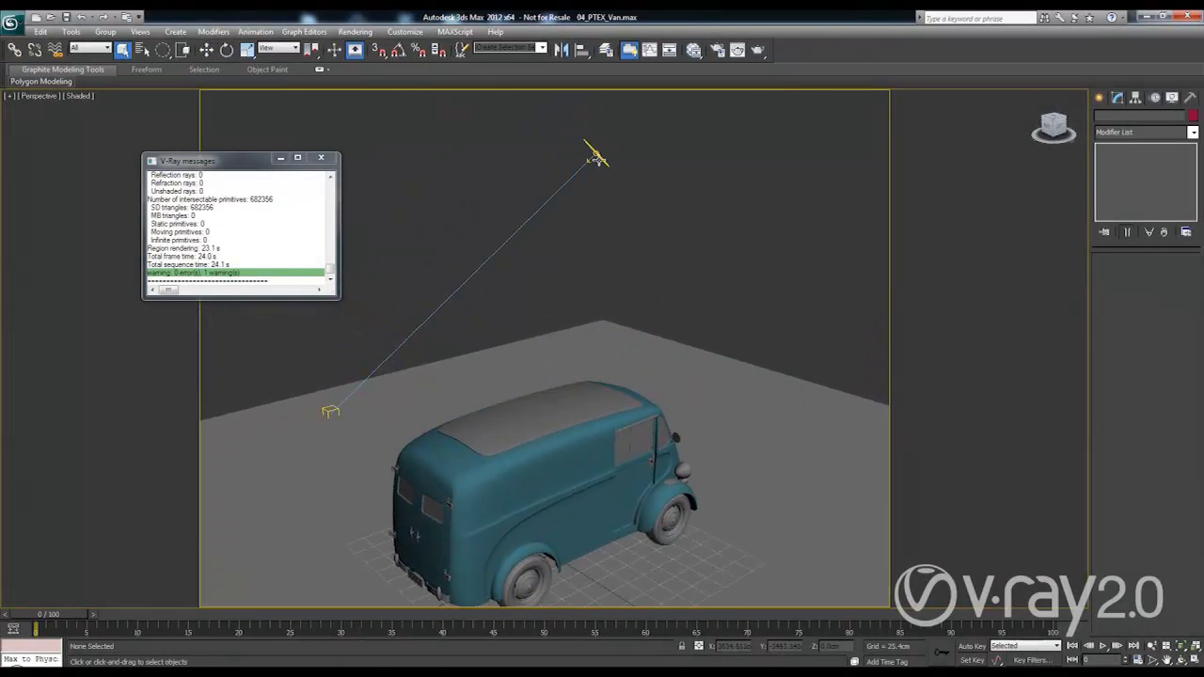
left_click(601, 169)
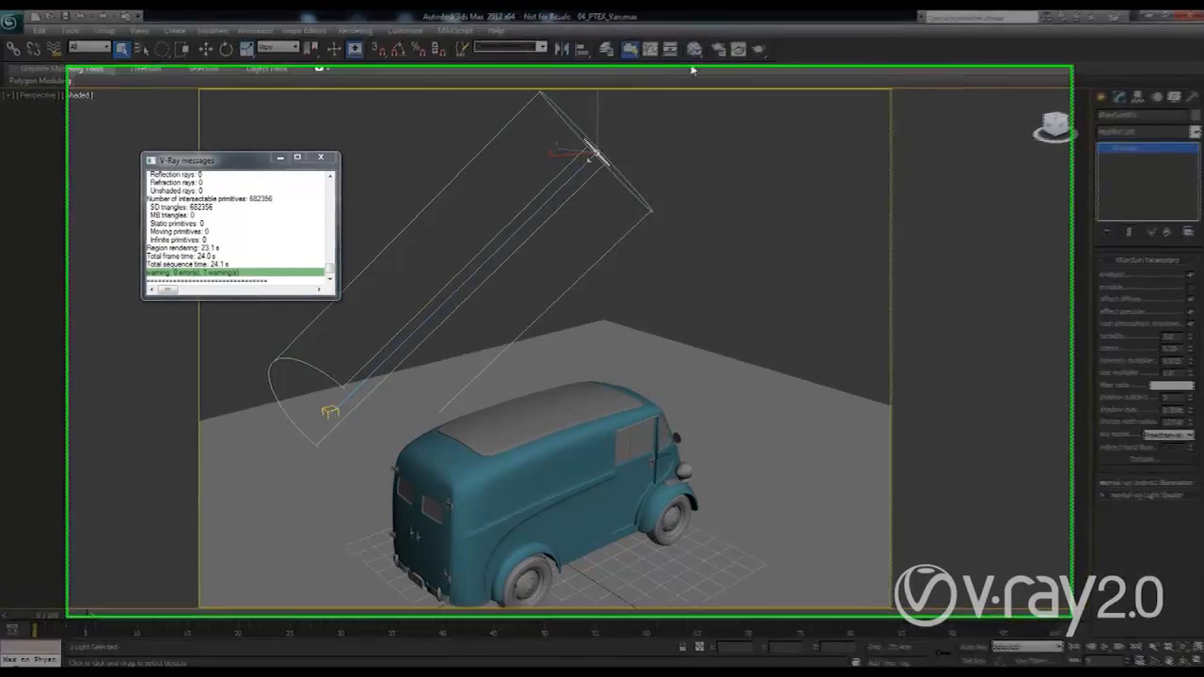
- Examine the scene's environment map in the Environment and Effects settings
key("8")
left_click_drag(480, 42, 773, 141)
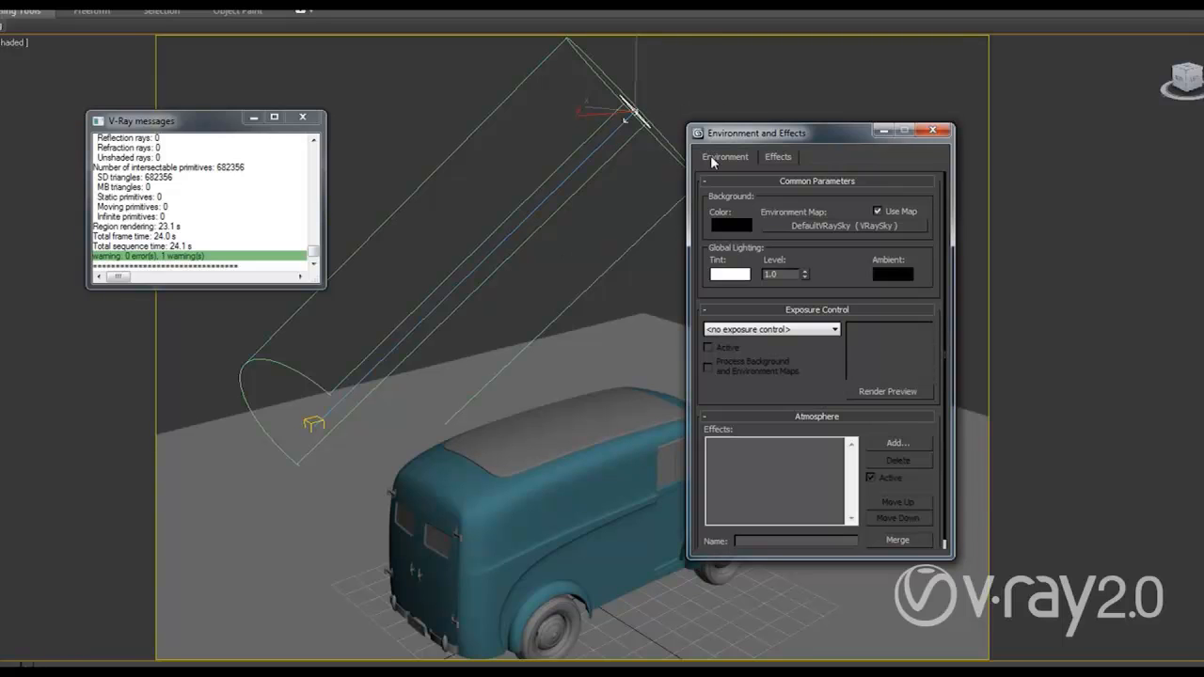
left_click_drag(800, 139, 652, 123)
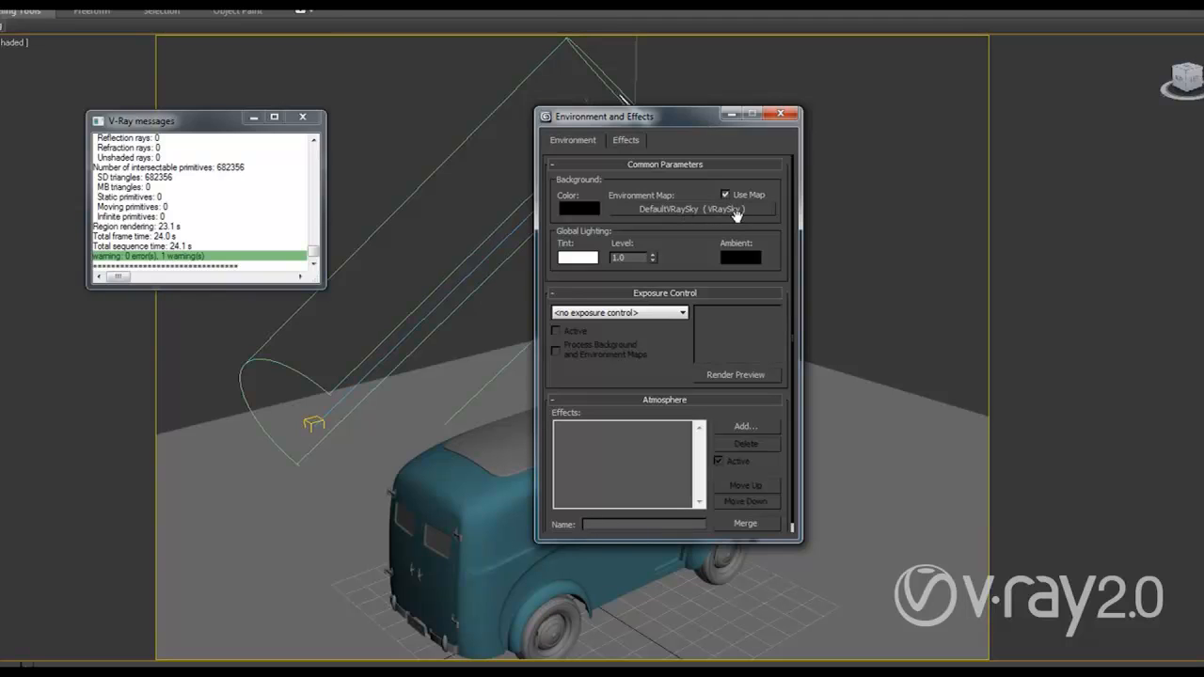
- Move the environment settings aside and render the whole van from the raised view
left_click_drag(697, 117, 353, 95)
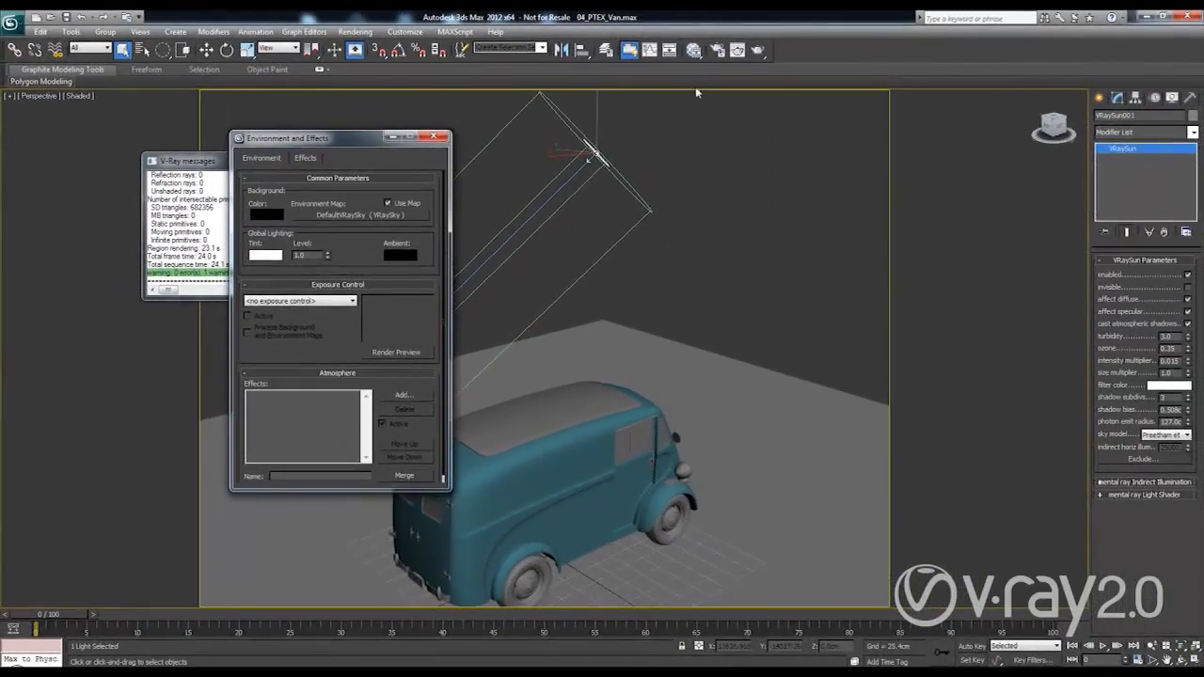
left_click(737, 50)
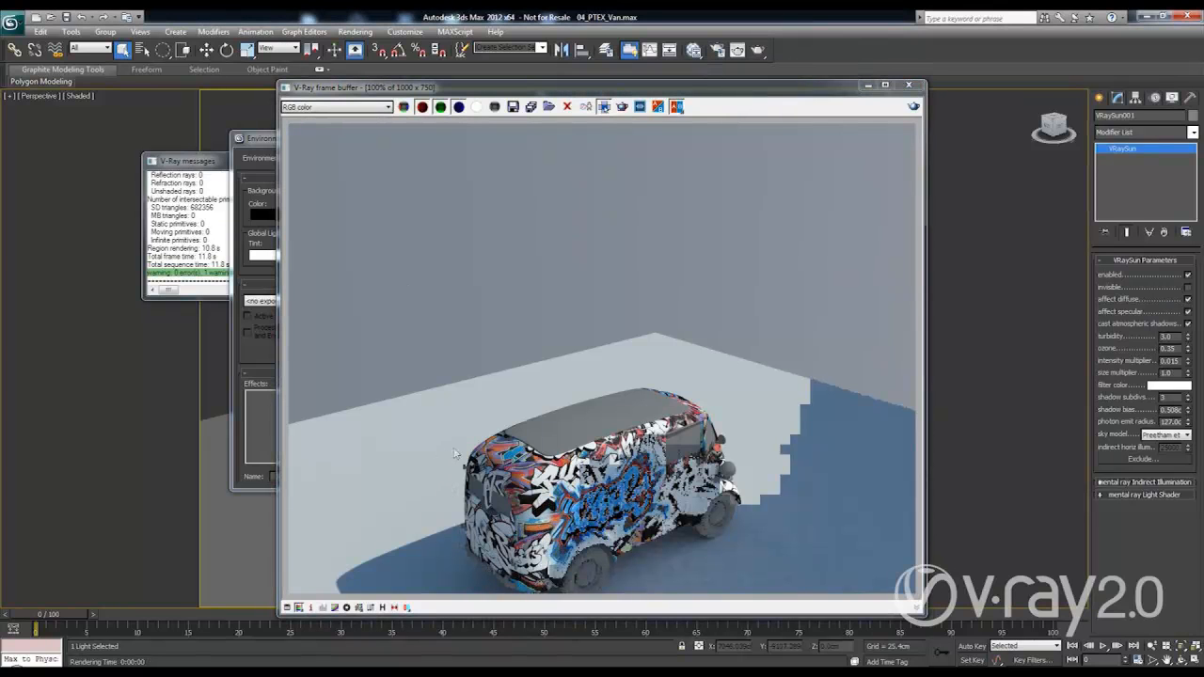
- Set the VRaySun's filter color to light purple and render the van again
left_click_drag(712, 93, 478, 166)
left_click_drag(575, 165, 469, 124)
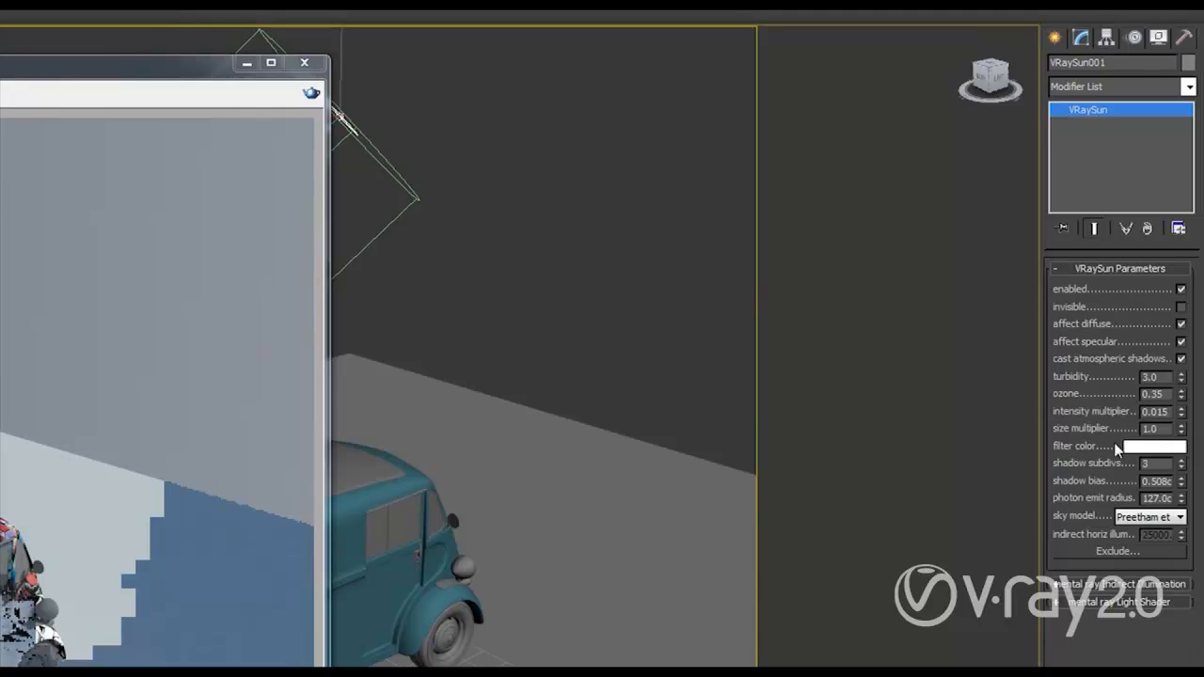
left_click(1149, 446)
left_click(0, 66)
left_click_drag(4, 75, 3, 101)
left_click(127, 172)
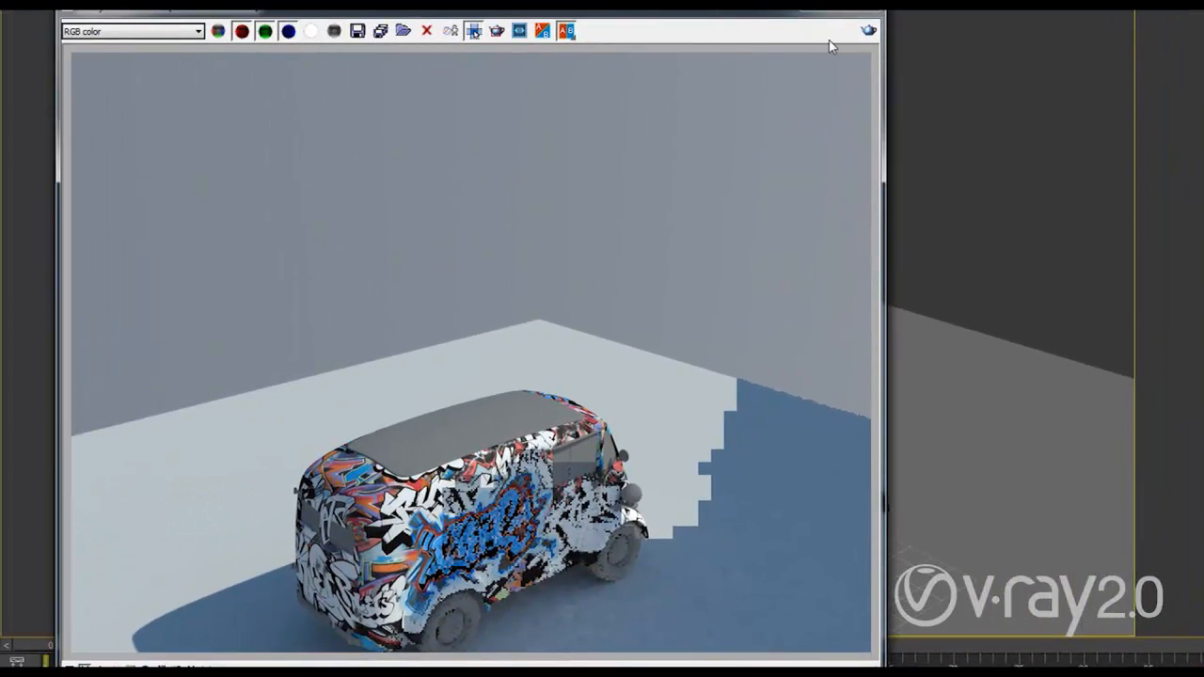
left_click(867, 32)
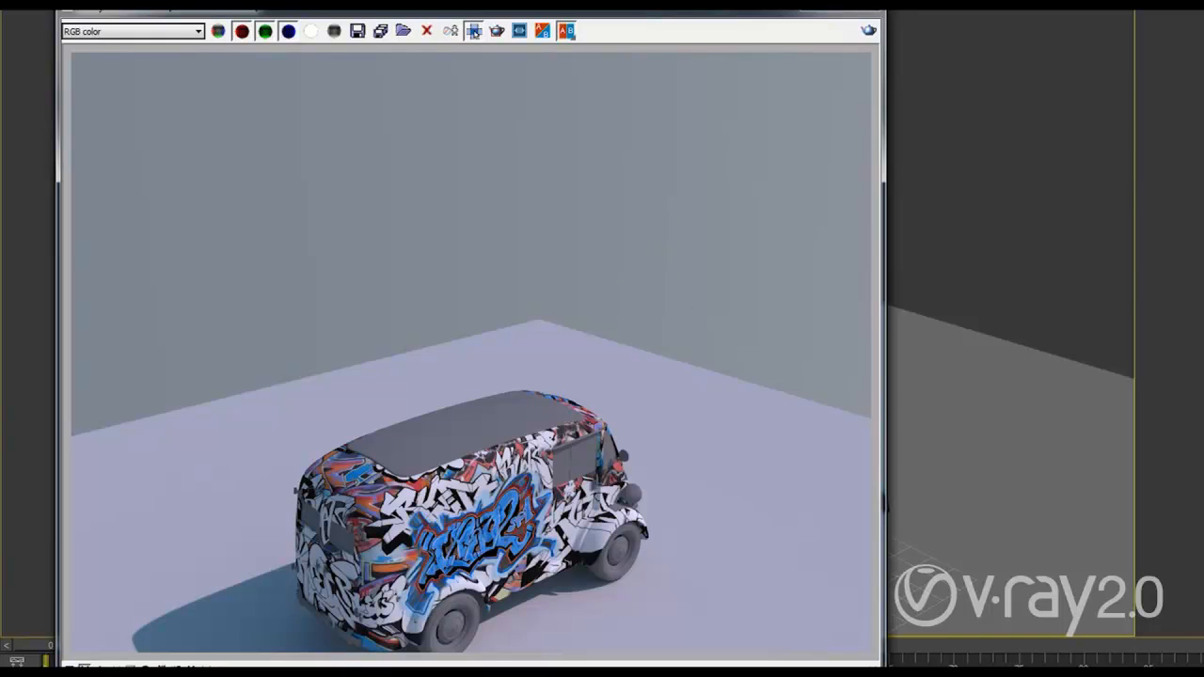
- Set the VRaySun's filter color to blue with hue 150, saturation 224 and value 208, and render the van again
left_click(1201, 313)
left_click(393, 6)
left_click(456, 3)
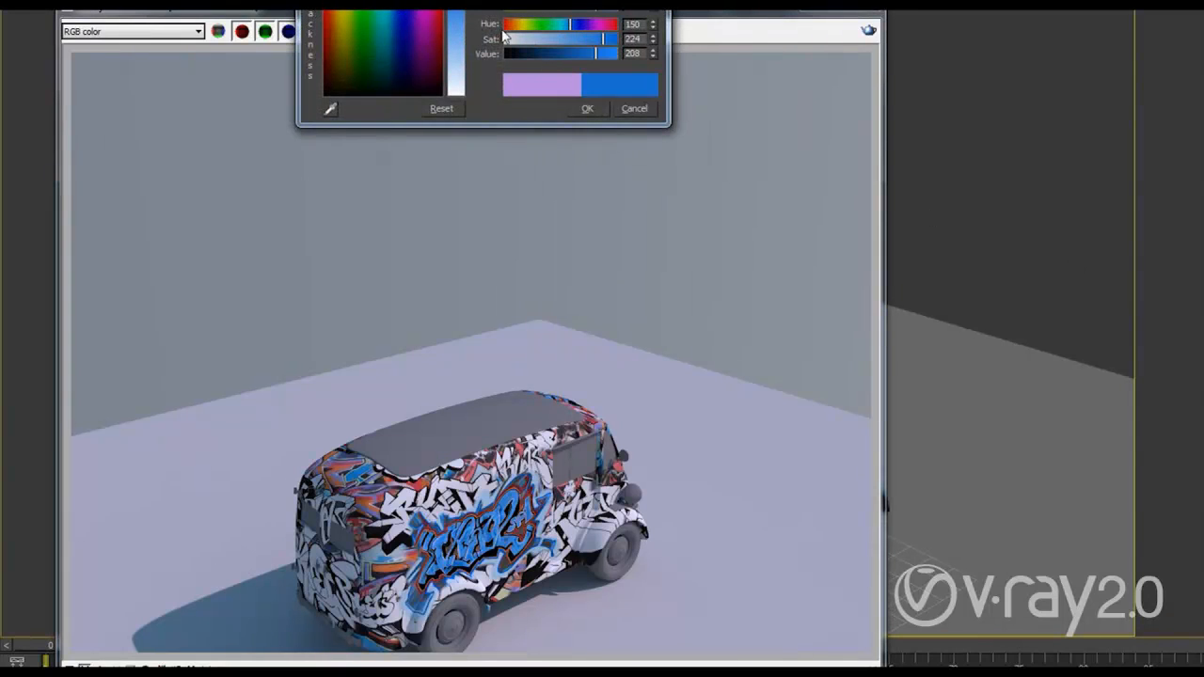
left_click(588, 109)
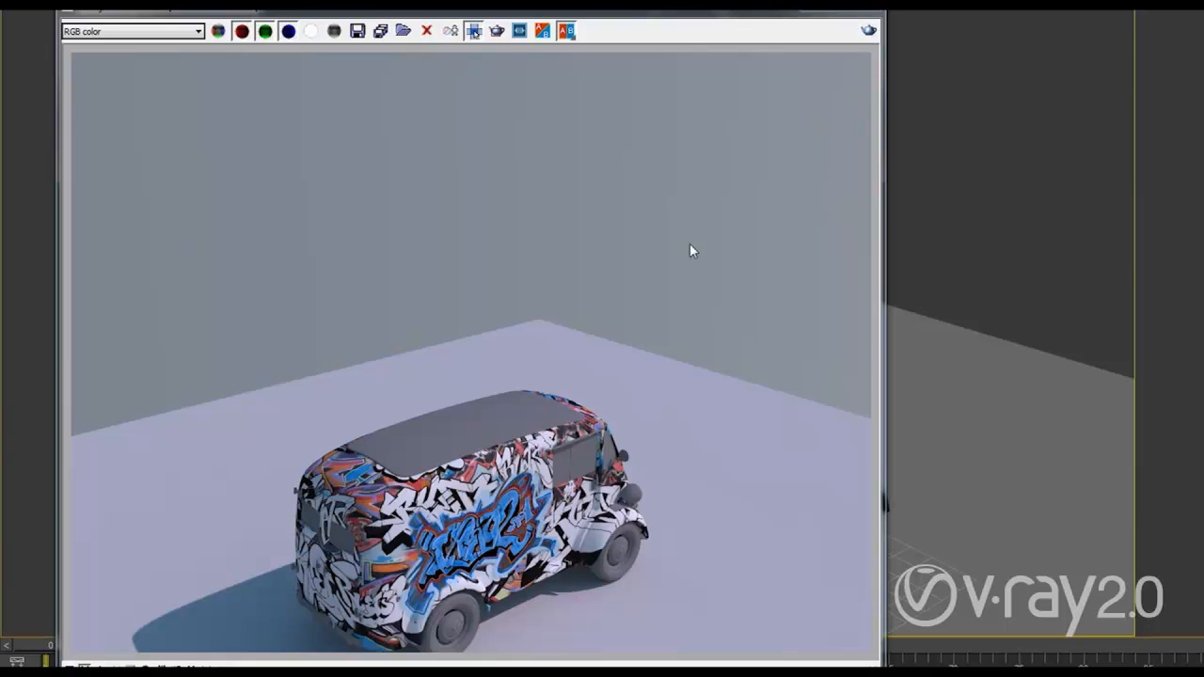
key("shift+q")
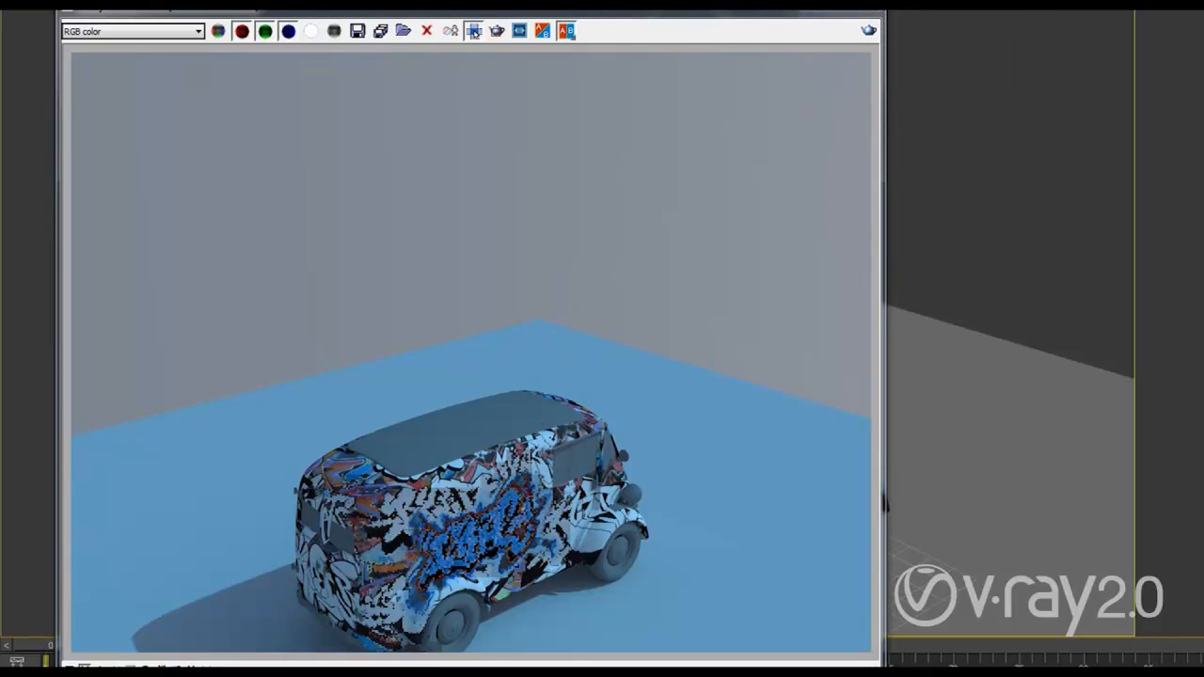
- Turn the unused 13 - Default material in the Material Editor into a VRayHairMtl
key("m")
left_click_drag(246, 2, 854, 11)
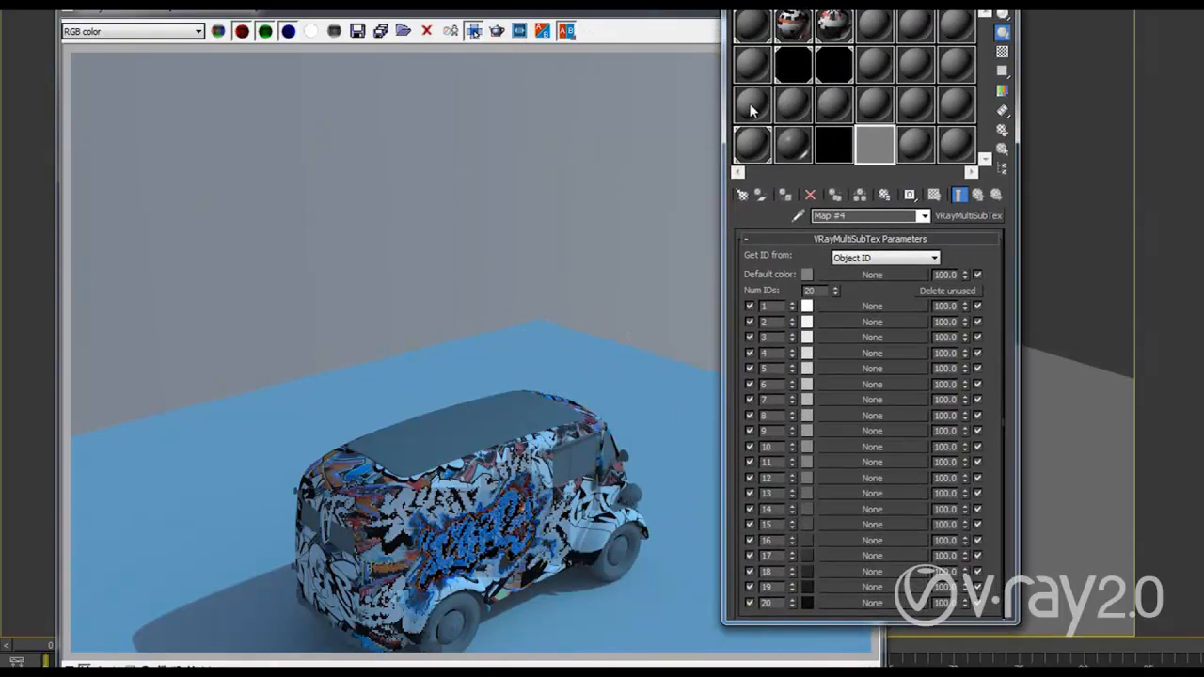
left_click(753, 106)
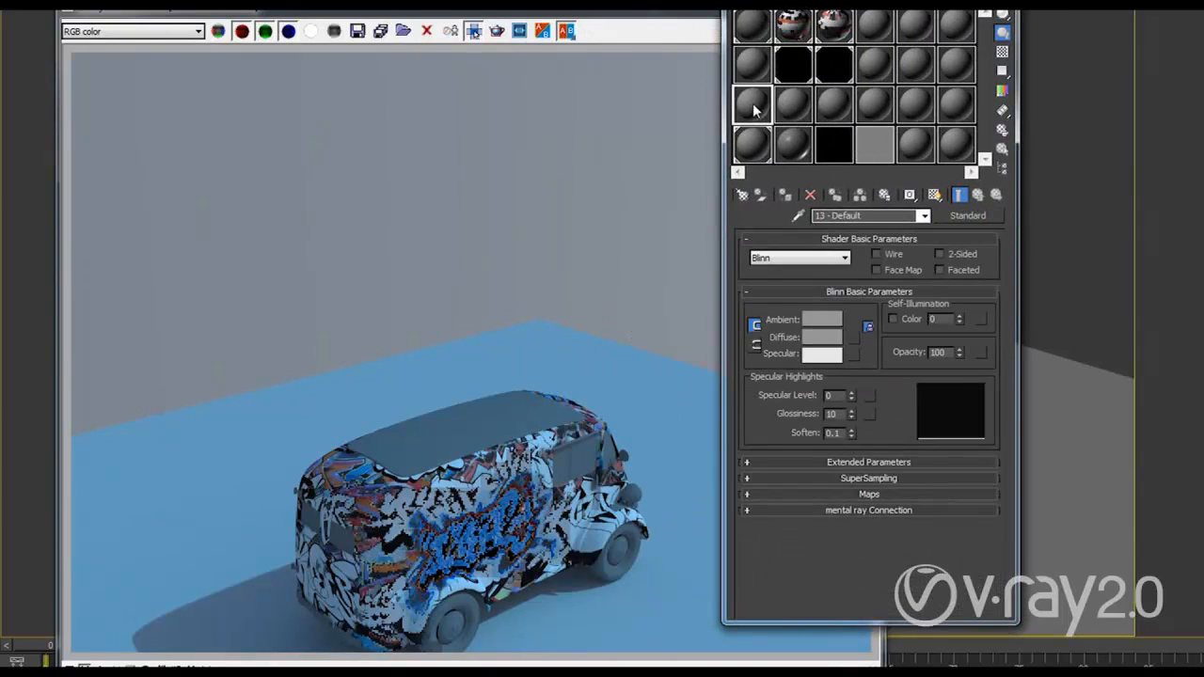
left_click(742, 195)
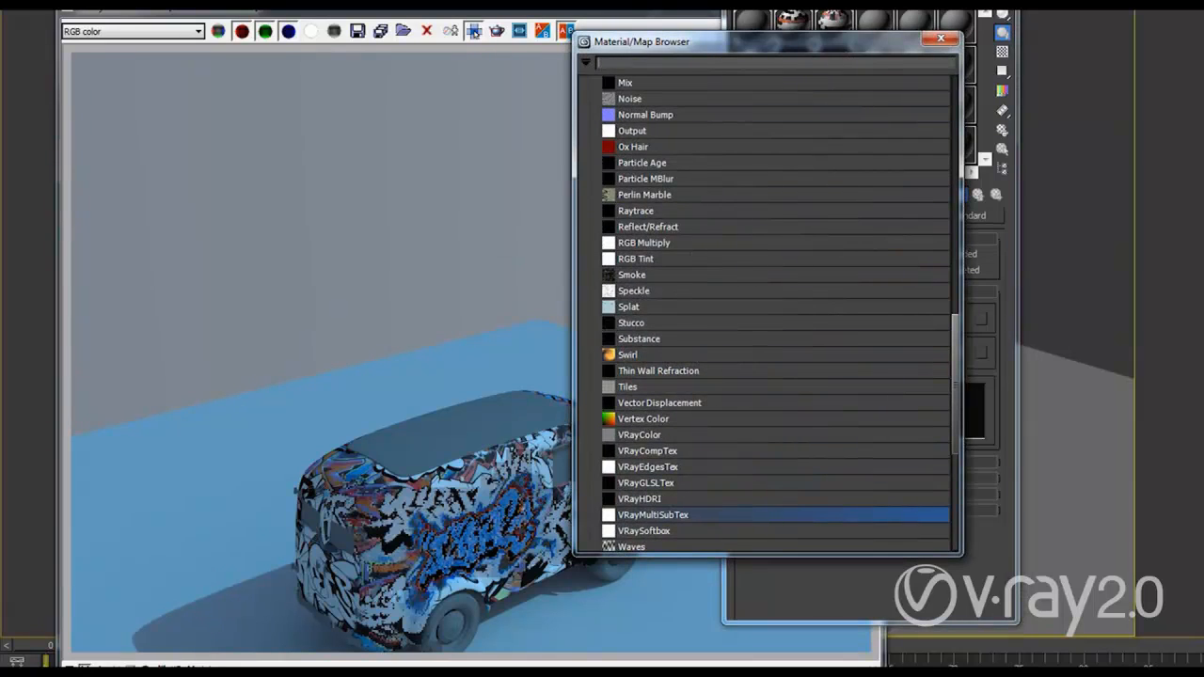
type("vra")
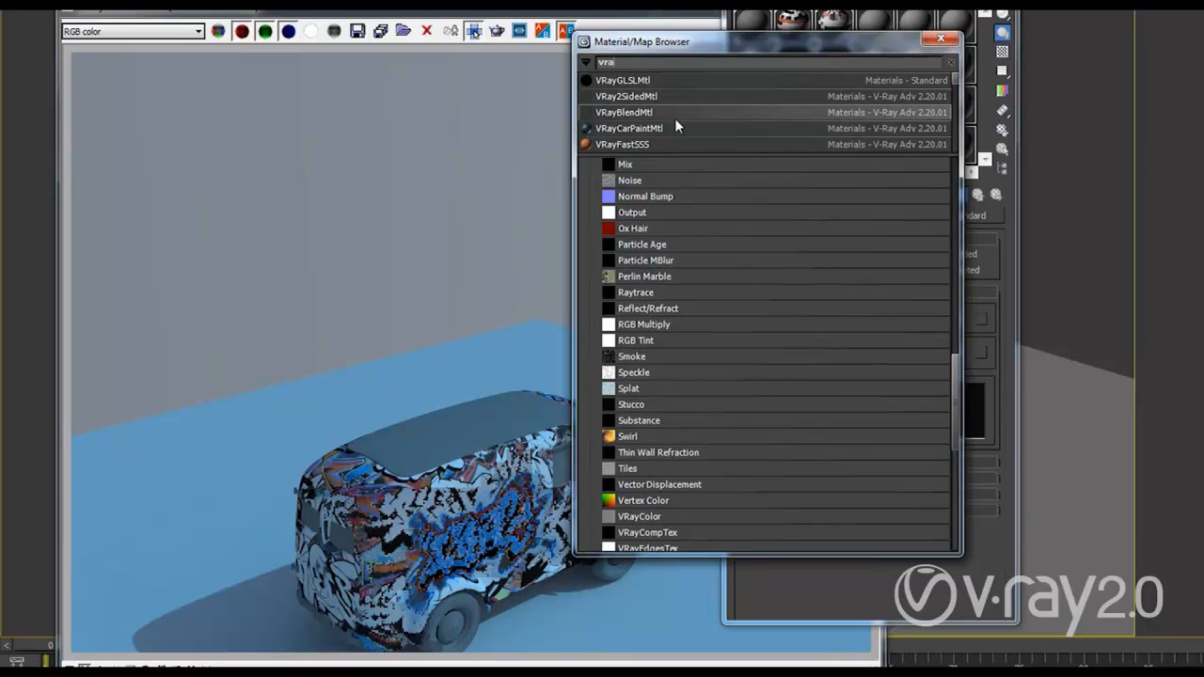
type("y")
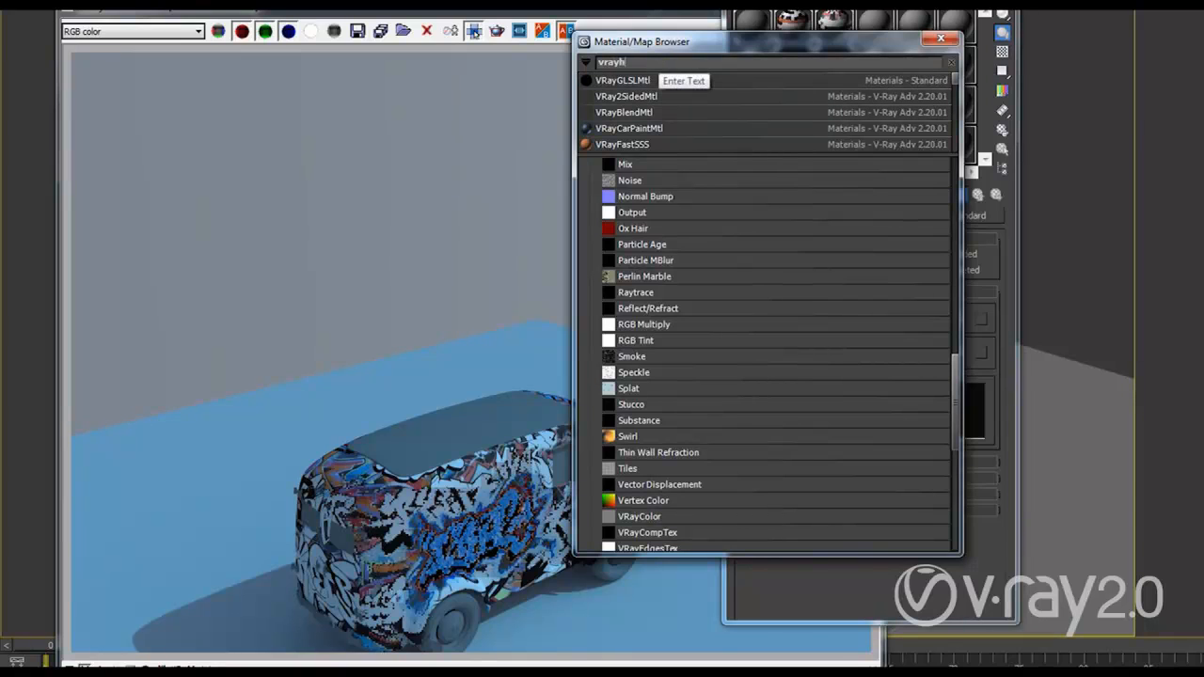
type("h")
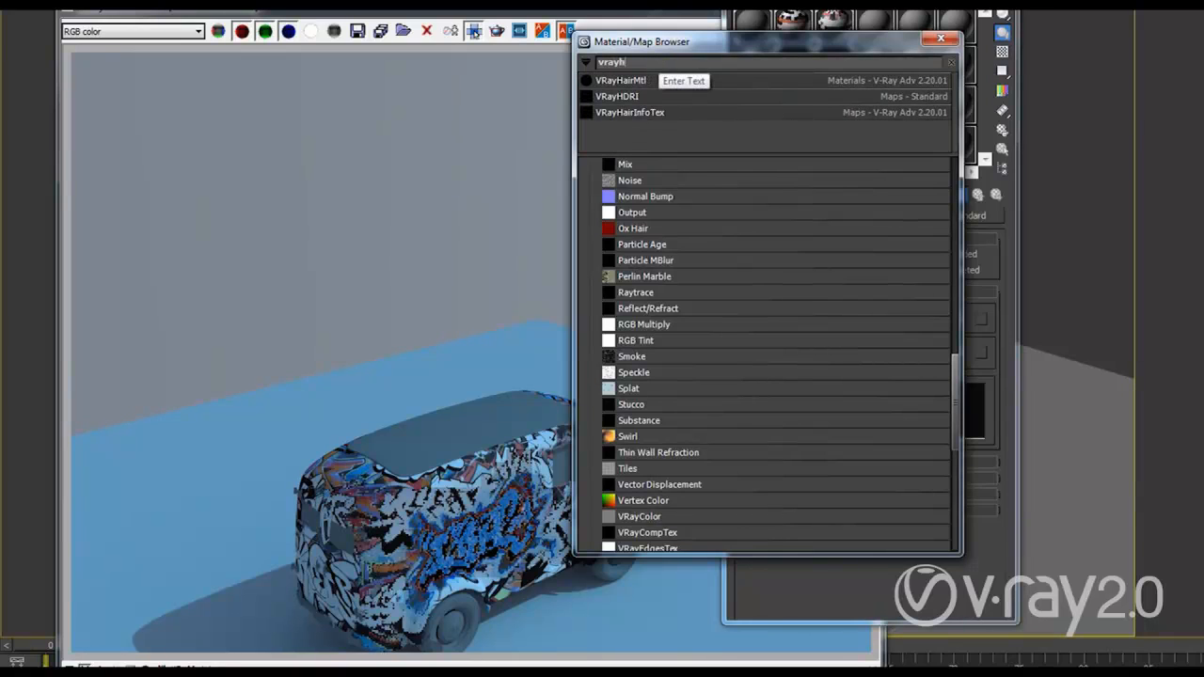
double_click(627, 81)
left_click(937, 41)
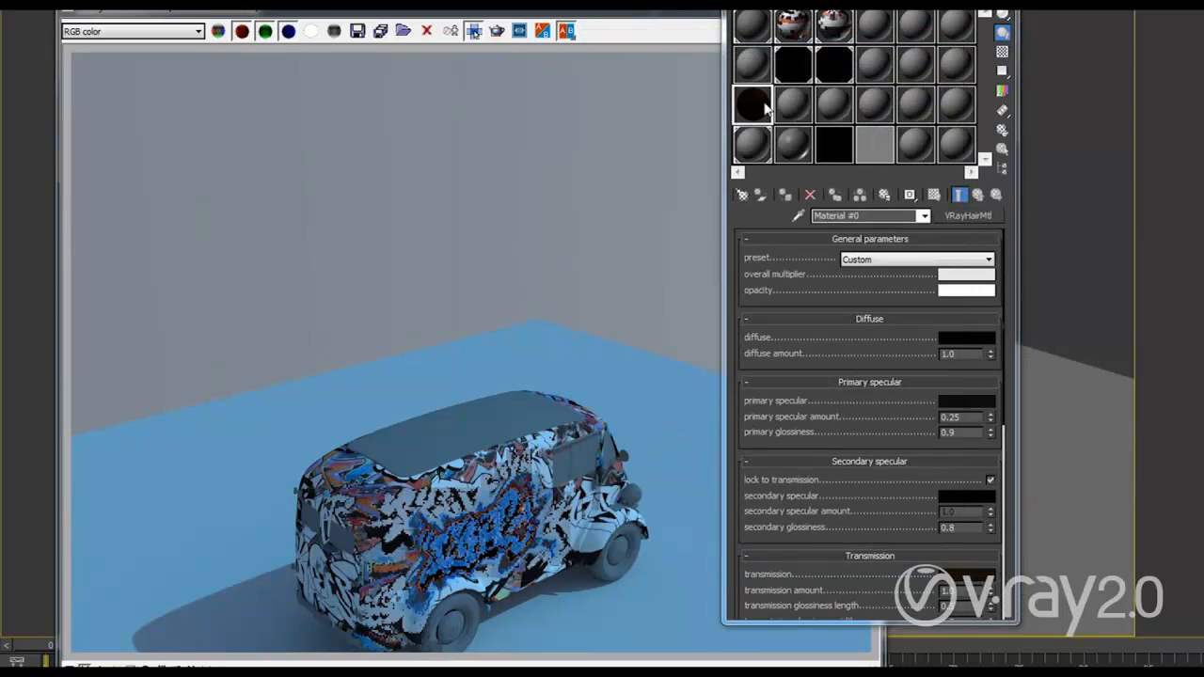
- Examine the hair material's diffuse, specular and transmission parameters
left_click_drag(832, 415, 828, 379)
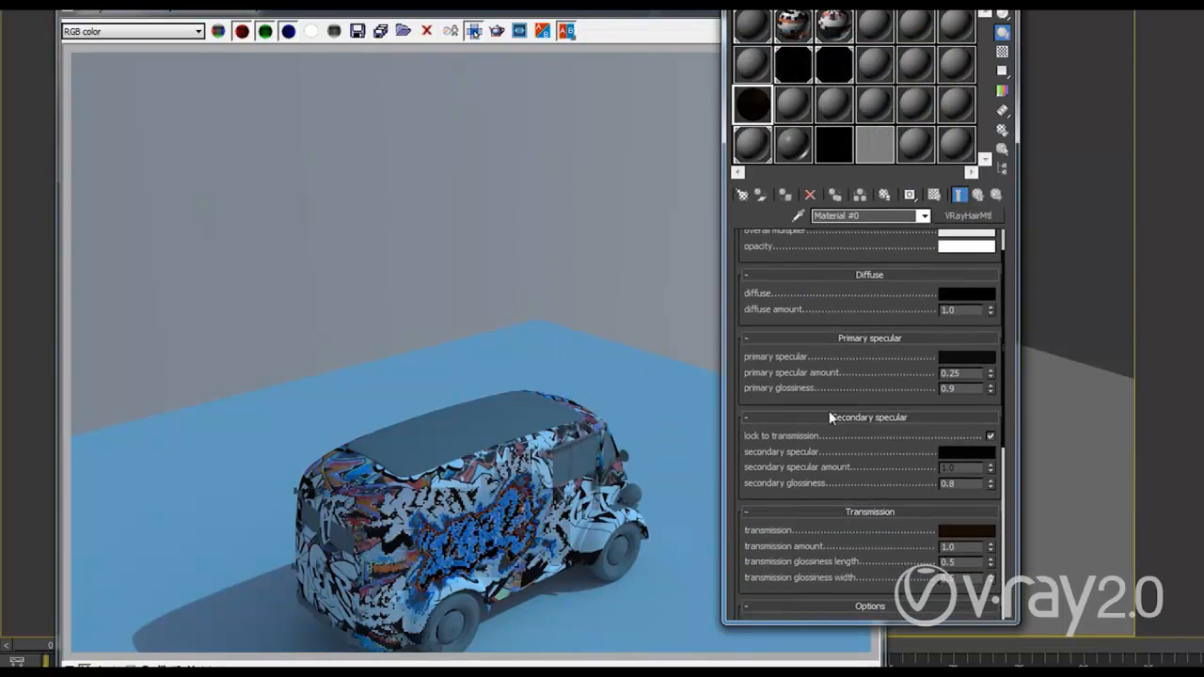
left_click_drag(817, 521, 815, 491)
left_click_drag(822, 318, 816, 367)
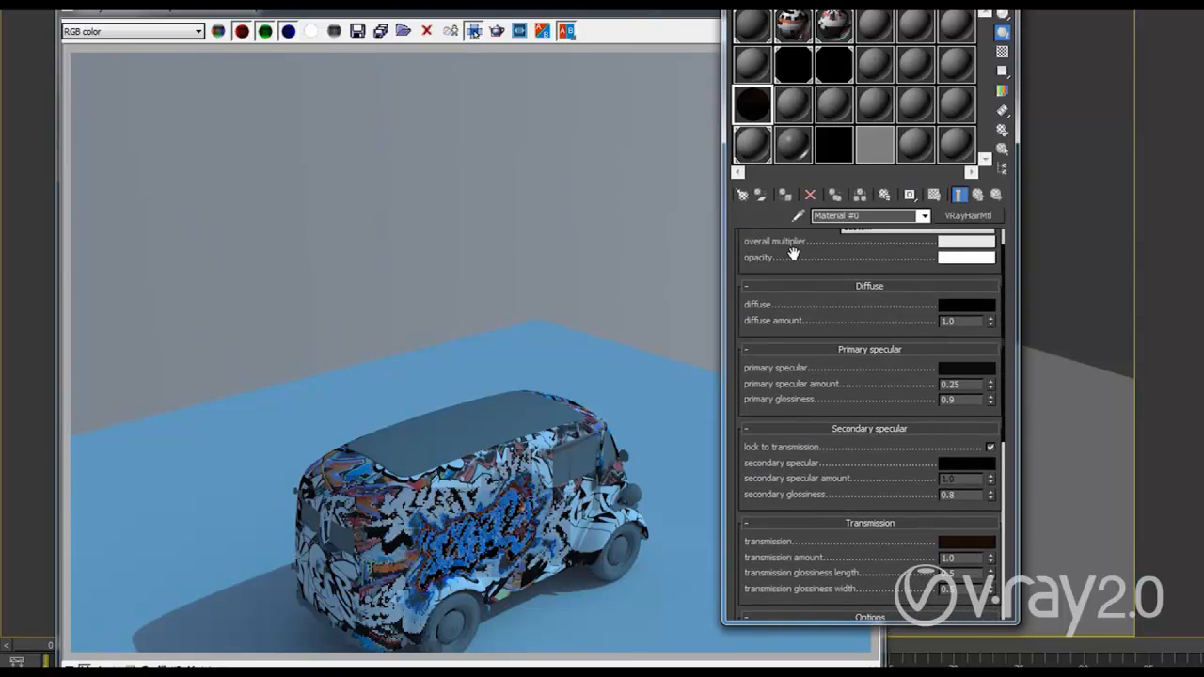
left_click_drag(793, 267, 793, 298)
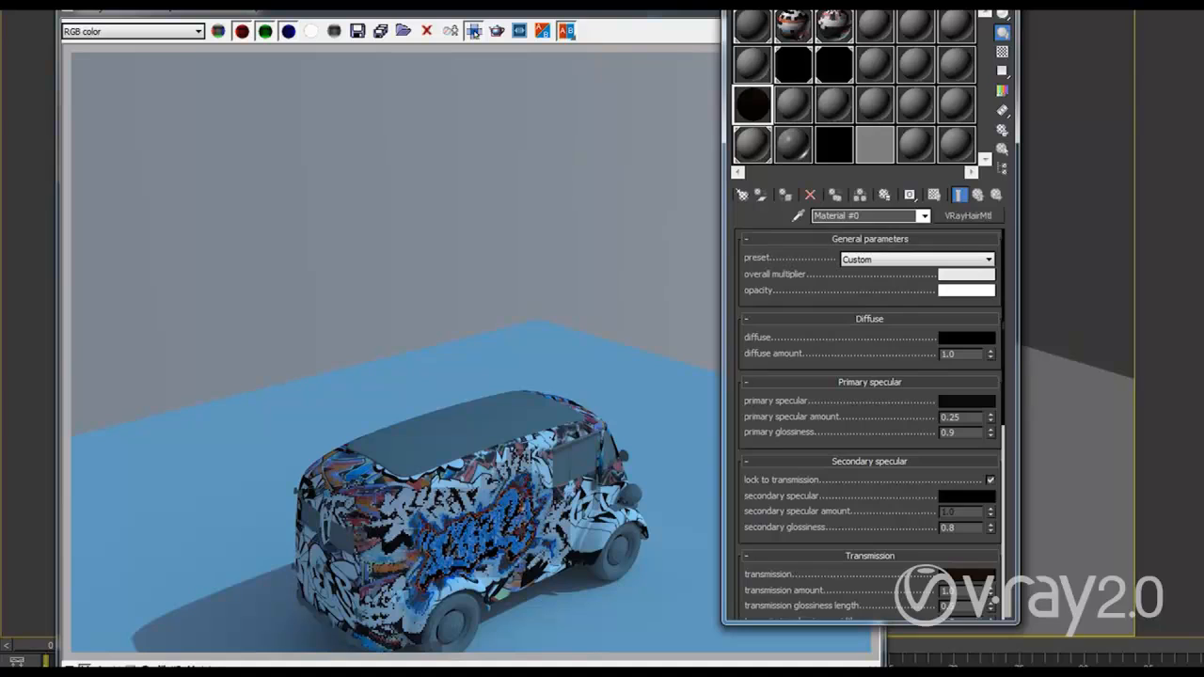
- Arrange the Material Editor and the V-Ray frame buffer so the material slots and the rendered van are both accessible
left_click_drag(832, 13, 1203, 44)
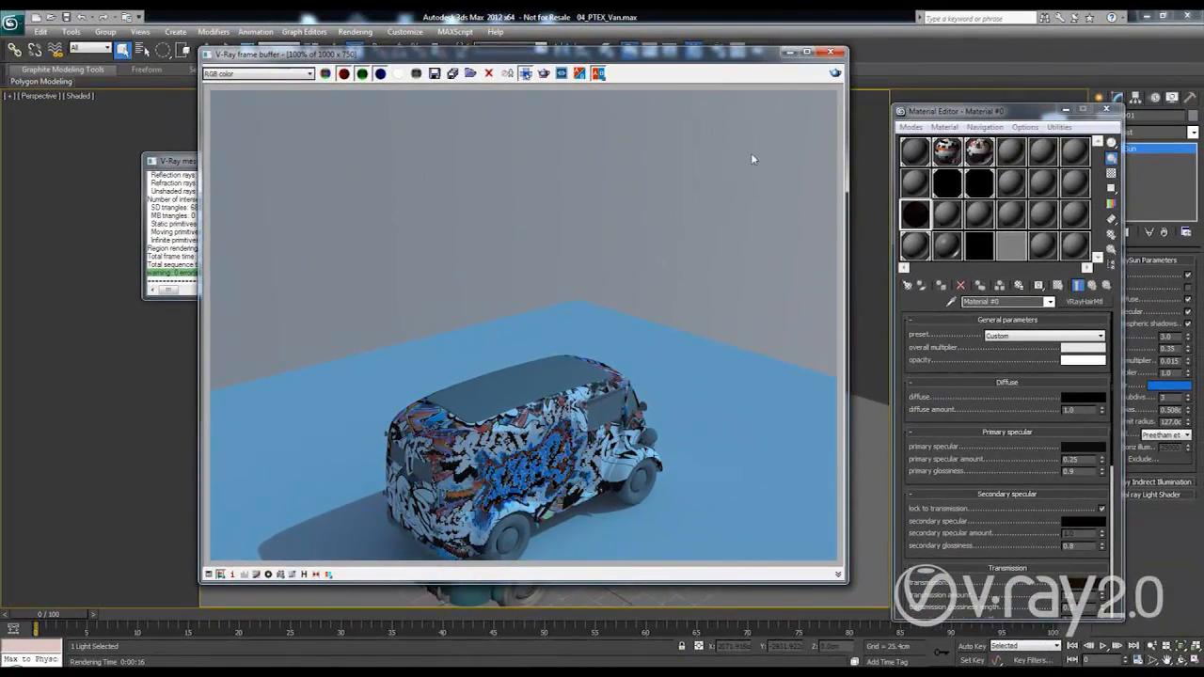
left_click_drag(995, 116, 835, 67)
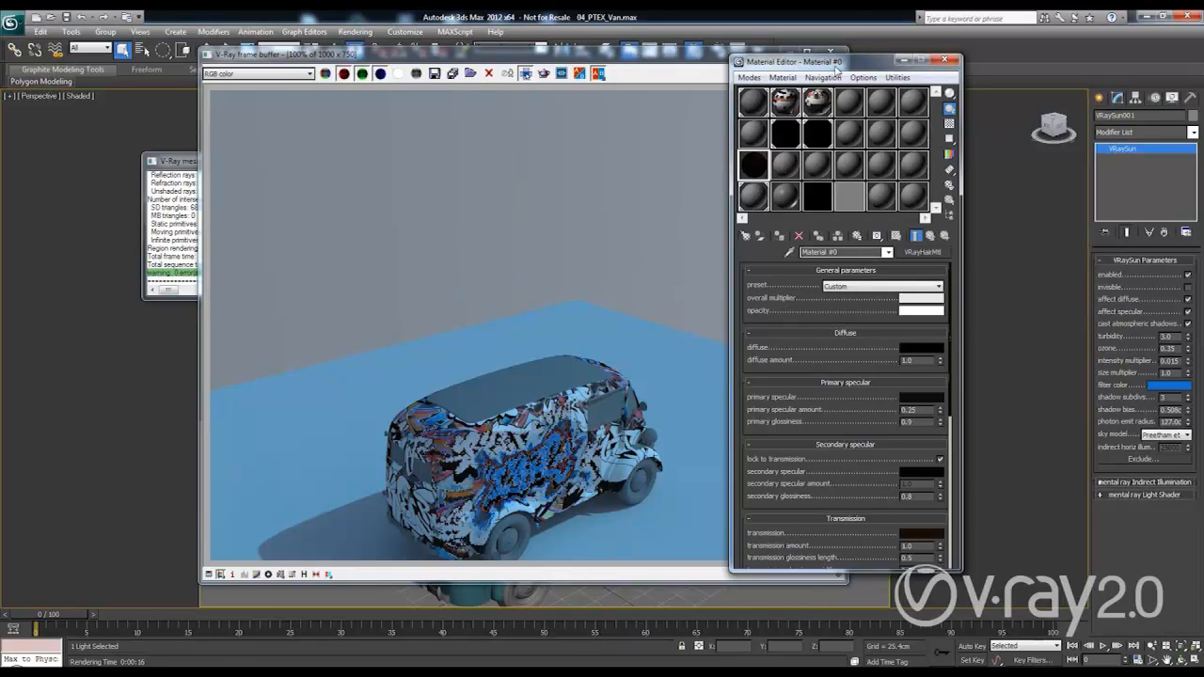
left_click_drag(833, 68, 599, 37)
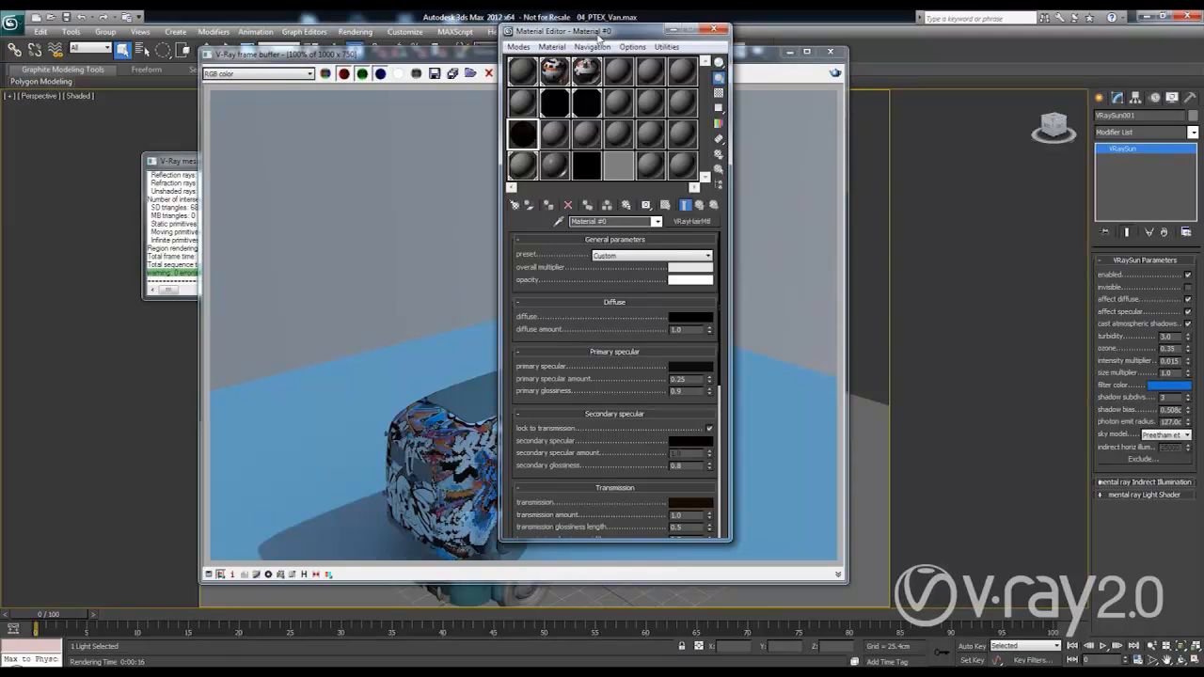
left_click_drag(599, 31, 441, 33)
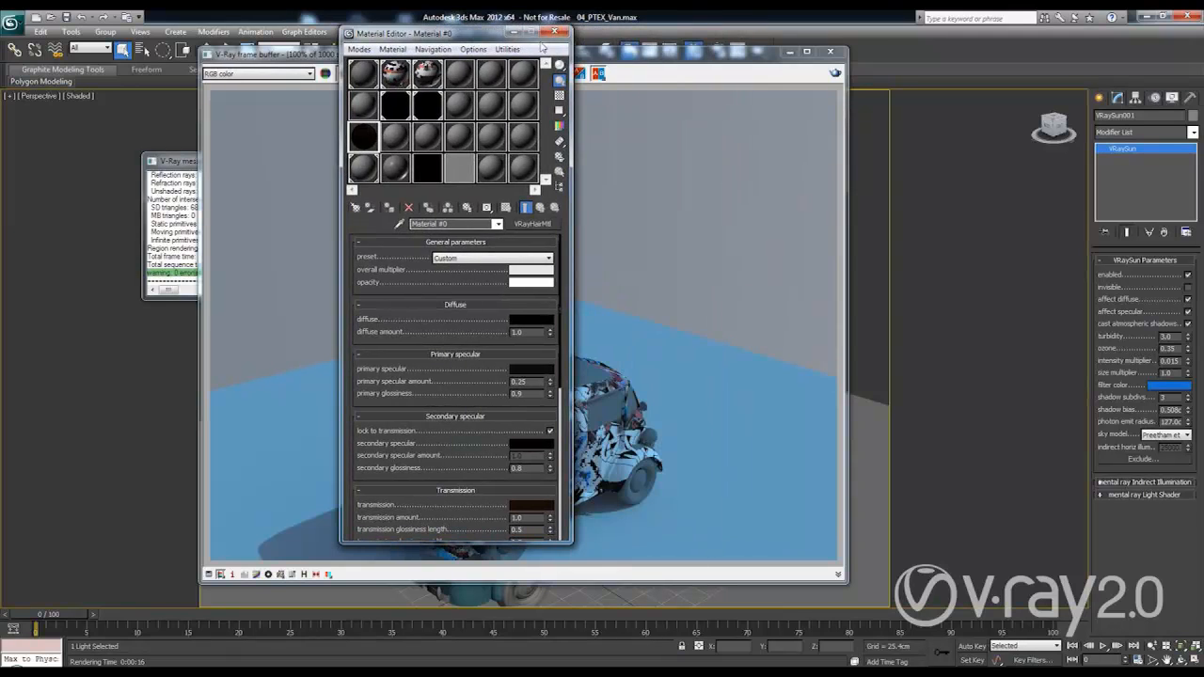
left_click_drag(638, 59, 847, 68)
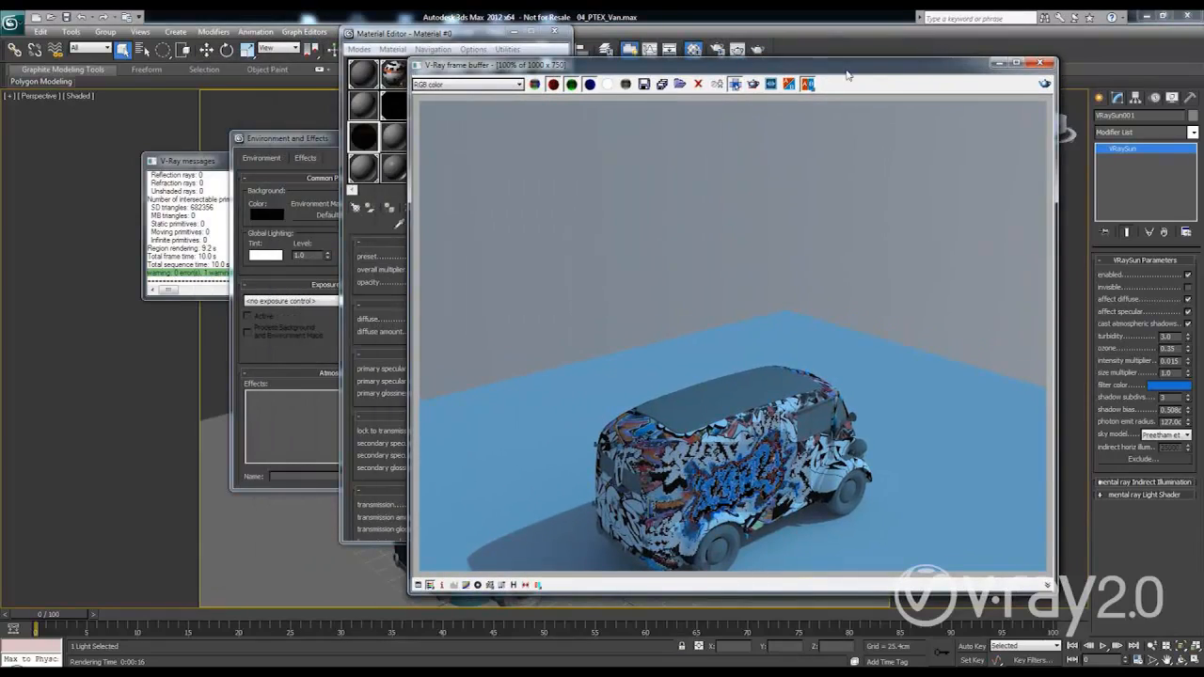
- Examine the VRayFastSSS2 material's prepass modes and the parameters of the VRayHDRI and VRayMultiSubTex maps
left_click(365, 168)
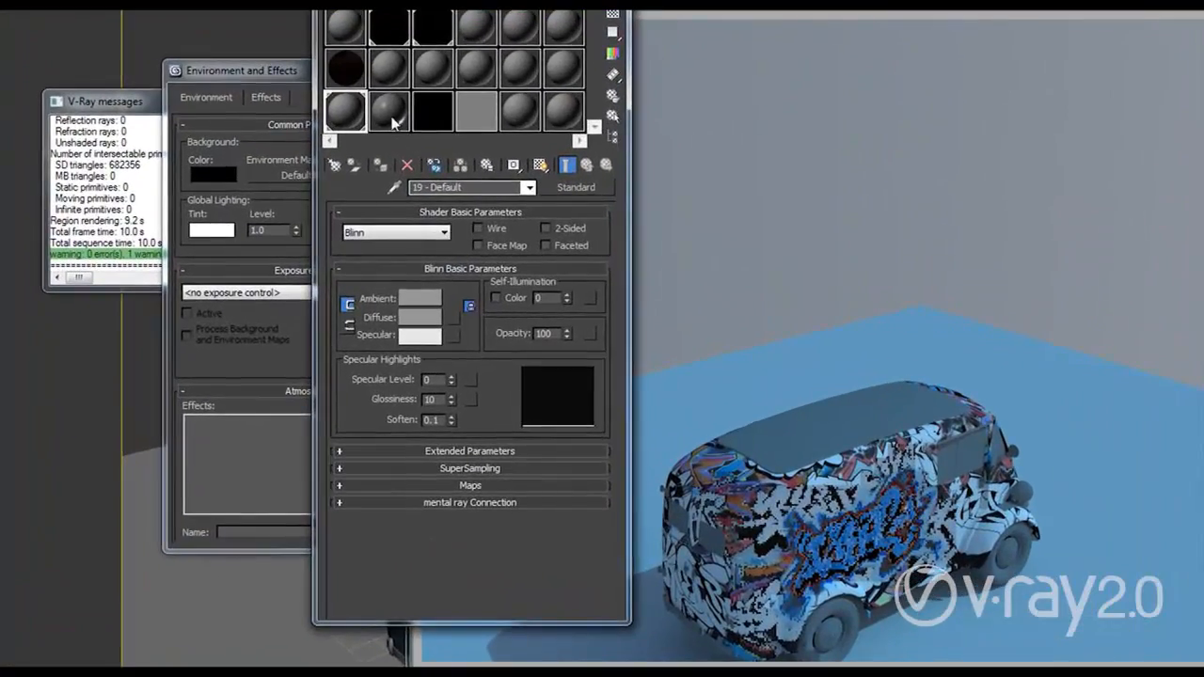
left_click(390, 123)
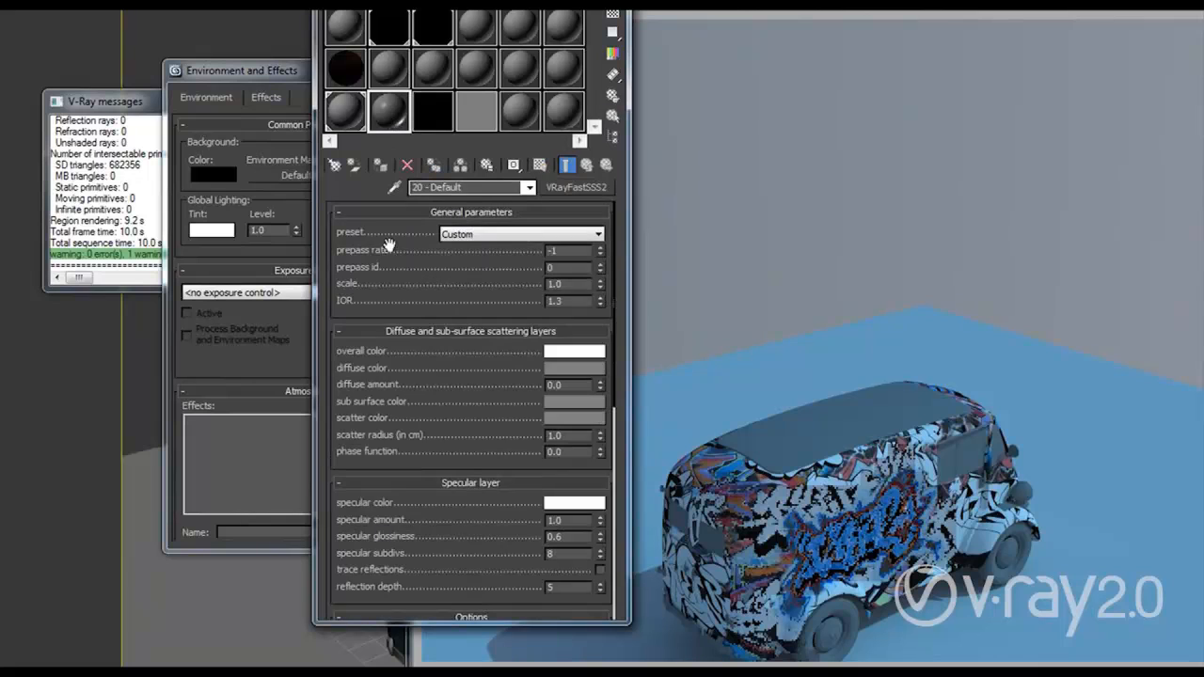
scroll(442, 395, "down", 5)
scroll(428, 508, "down", 3)
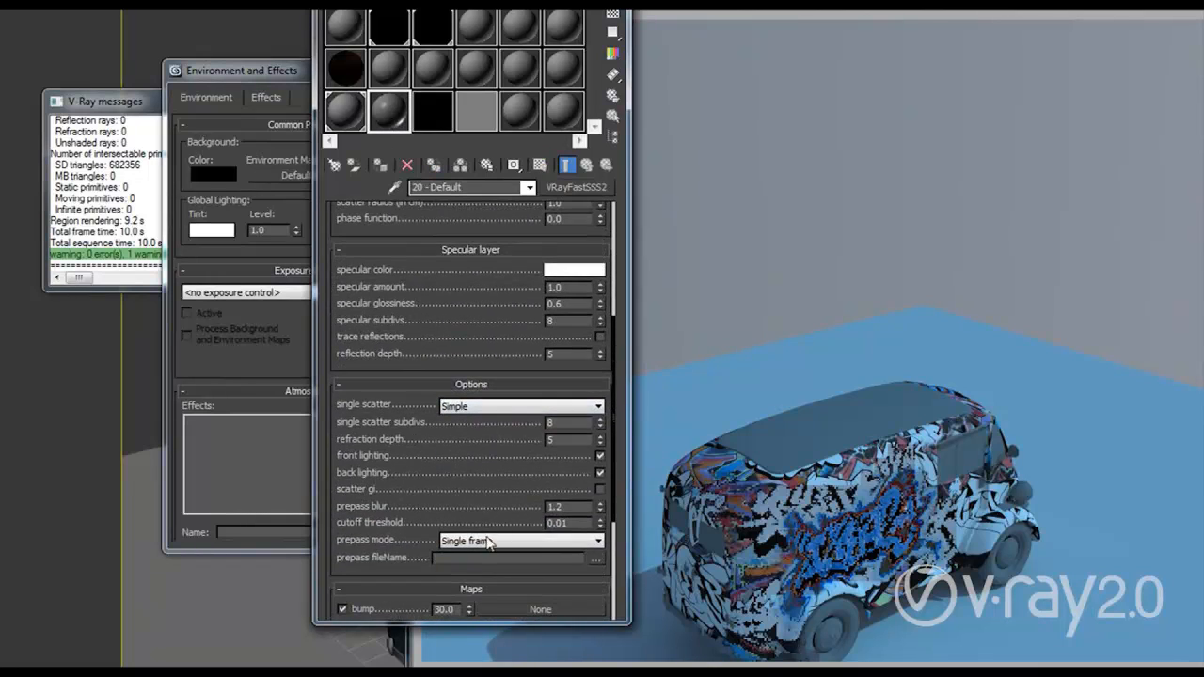
left_click(462, 540)
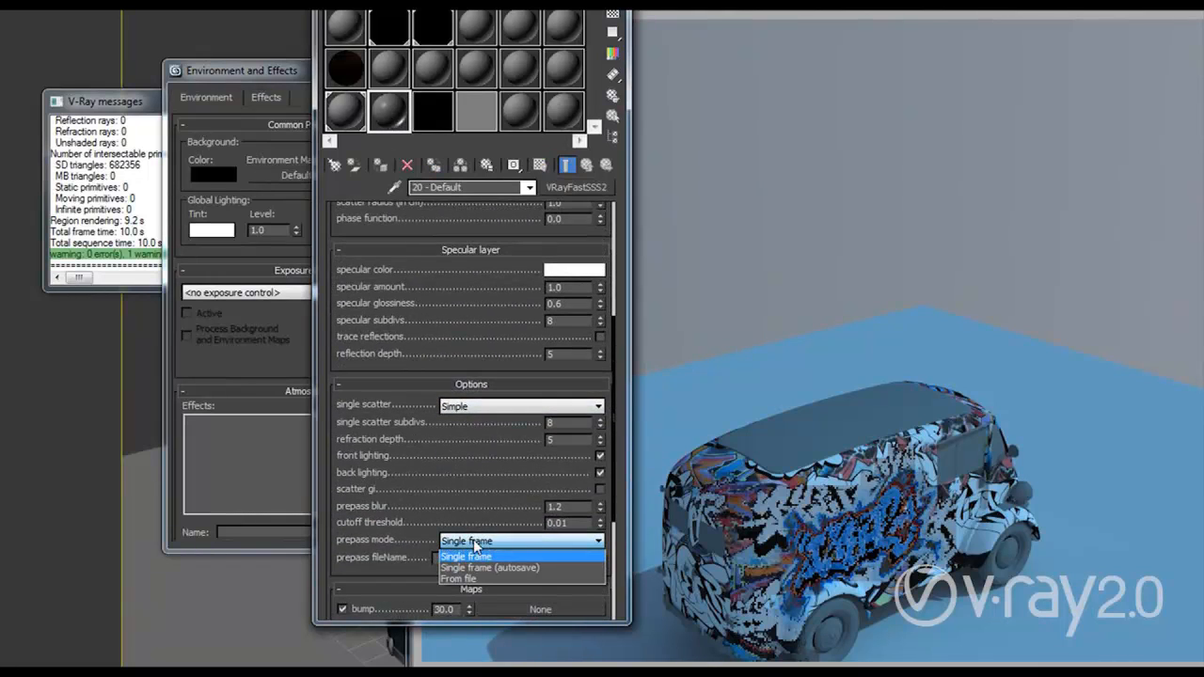
left_click(475, 541)
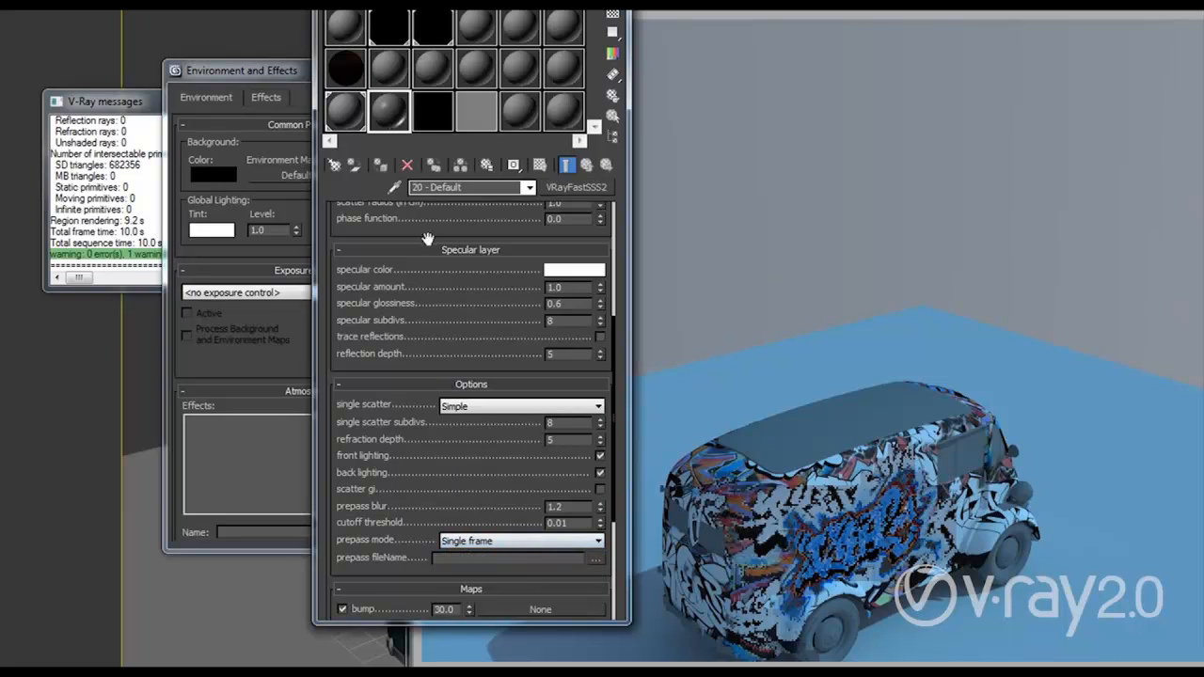
left_click(433, 115)
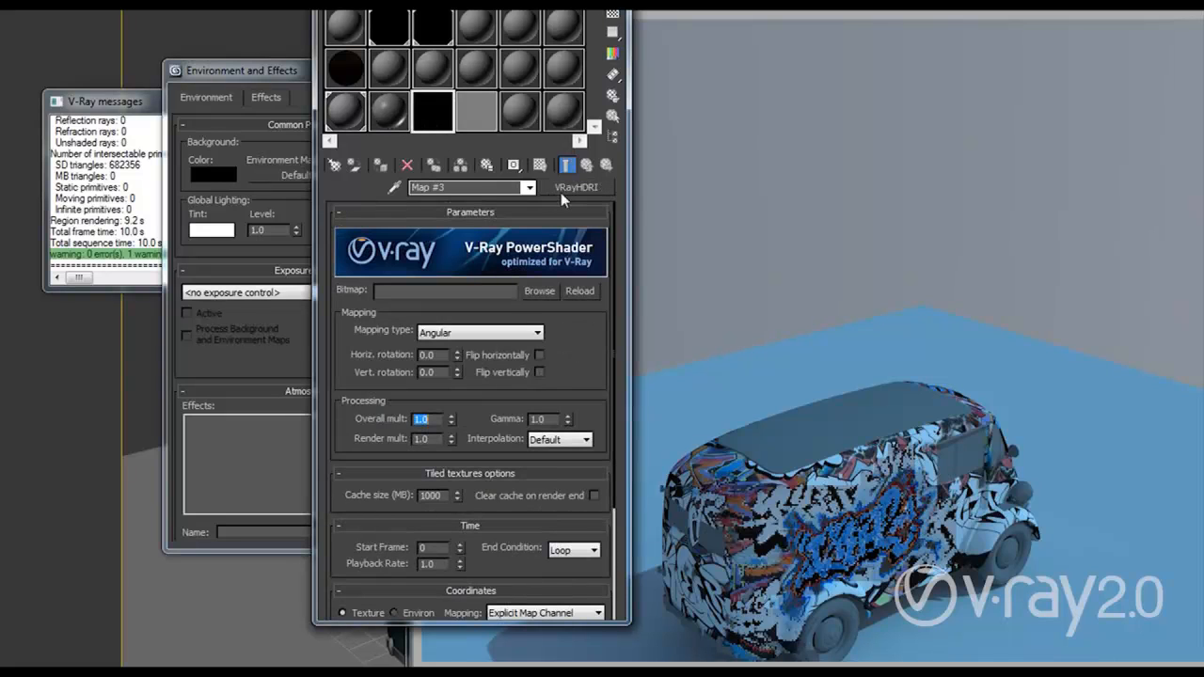
left_click(480, 114)
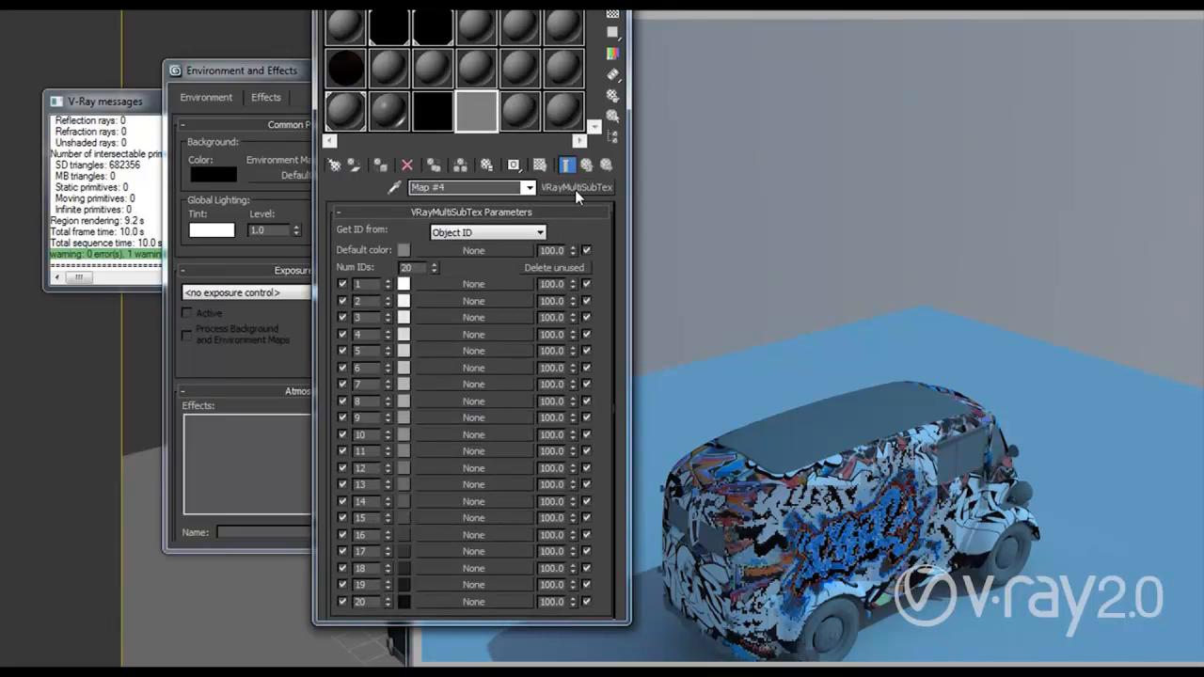